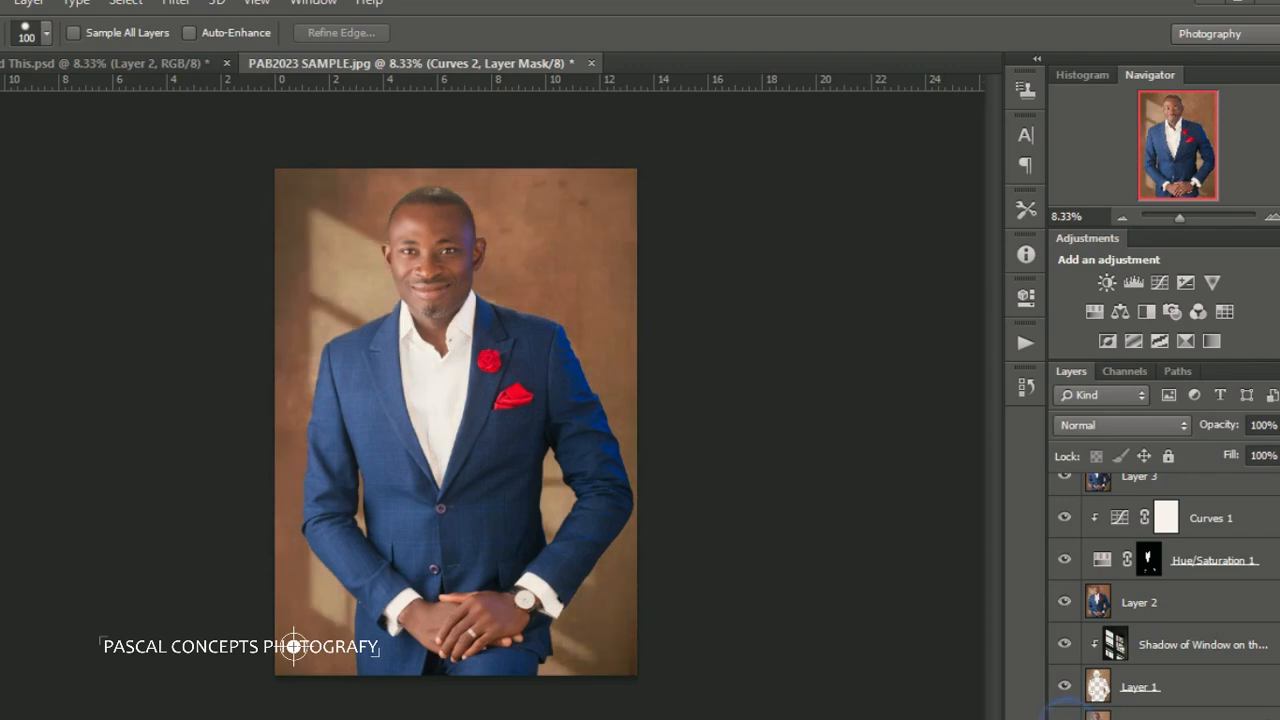
Compare the finished portrait with the original by isolating the Background layer and restoring the visibility of all layers
left_click(1067, 716, "alt")
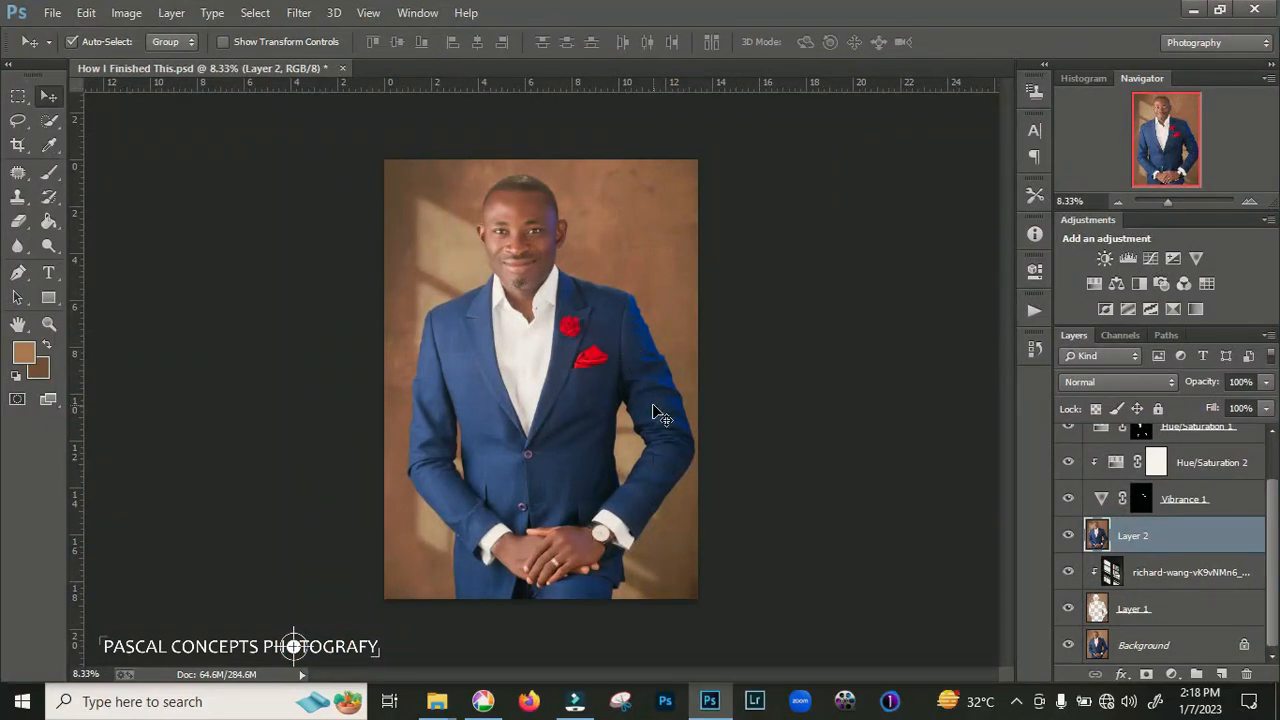
left_click(1068, 645, "alt")
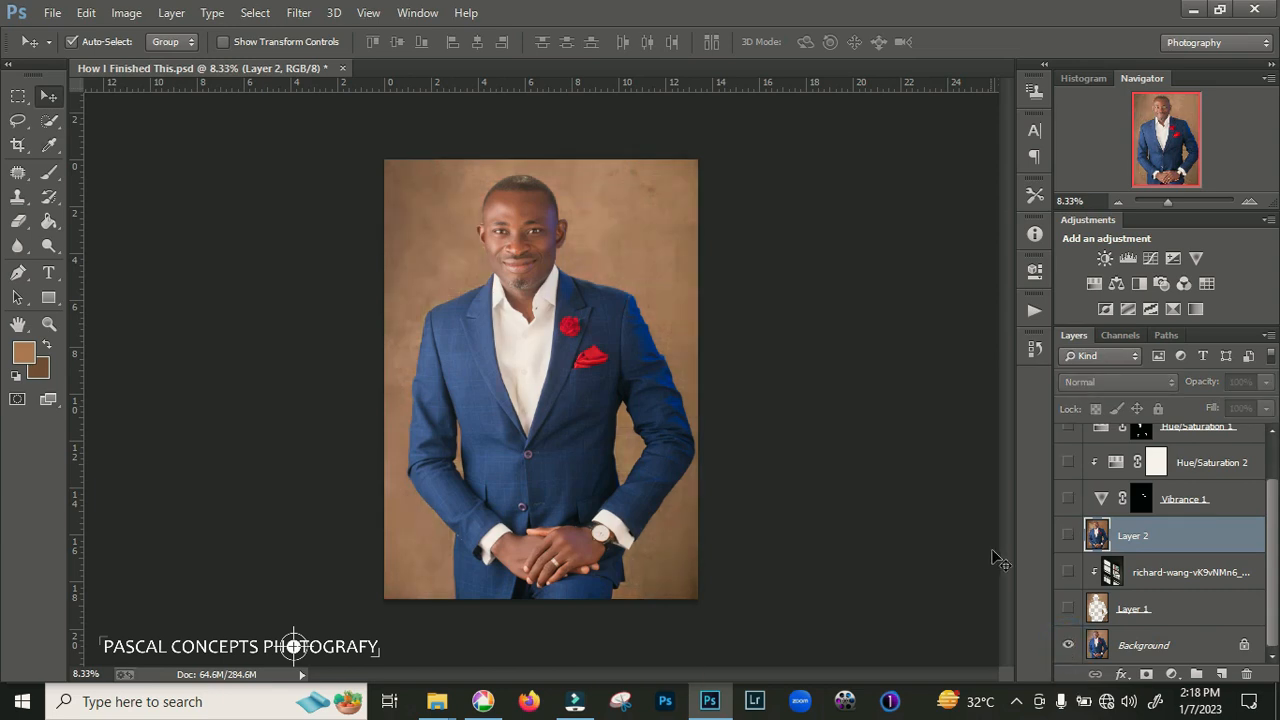
left_click(1069, 646, "alt")
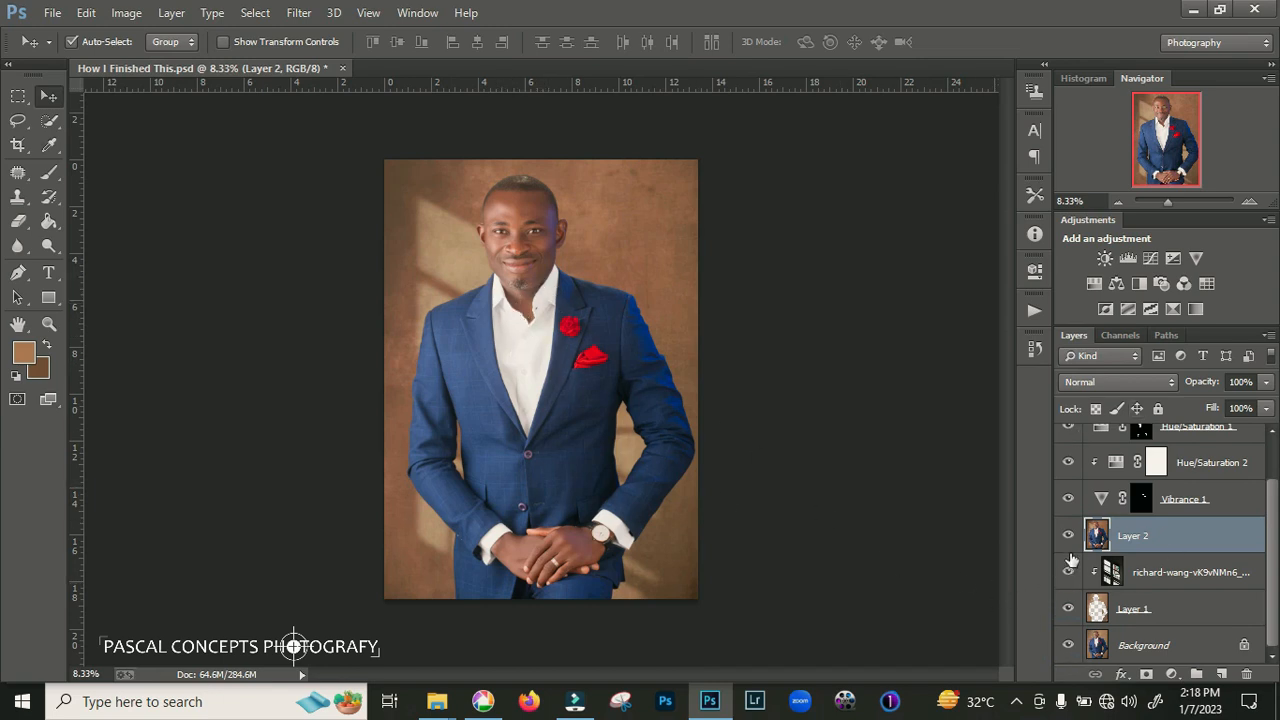
left_click(1071, 648, "alt")
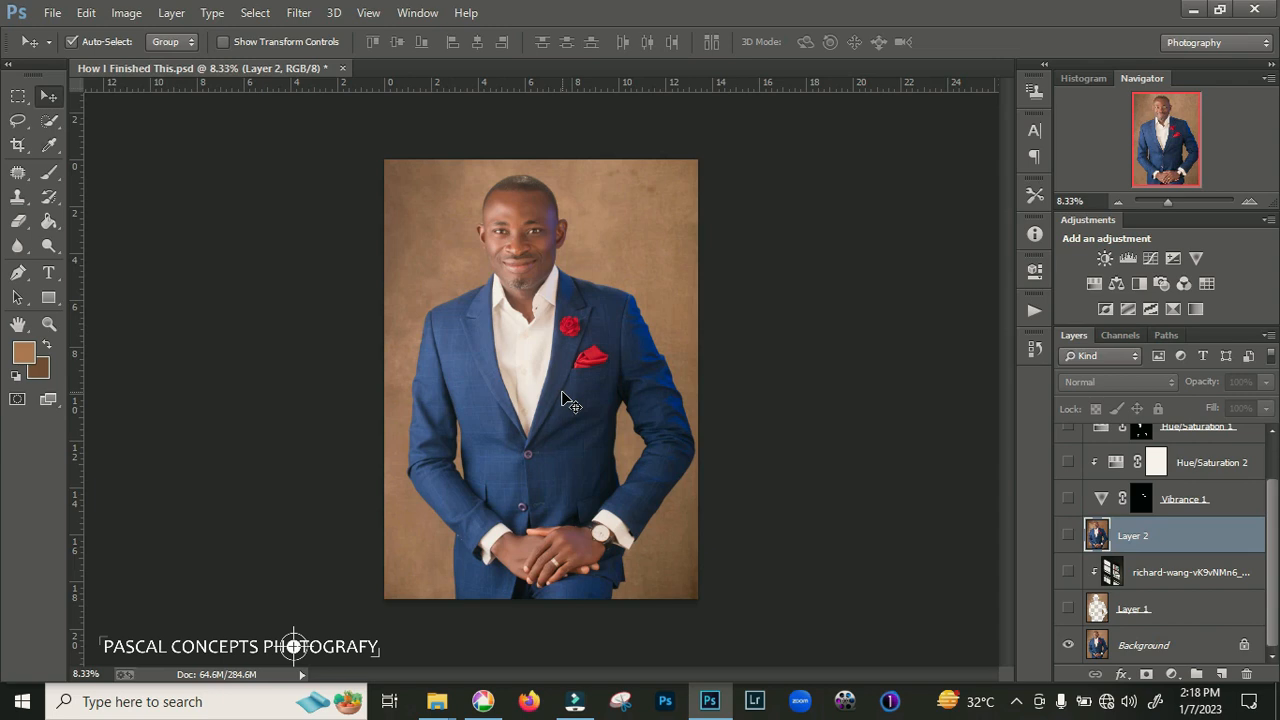
left_click(1069, 648, "alt")
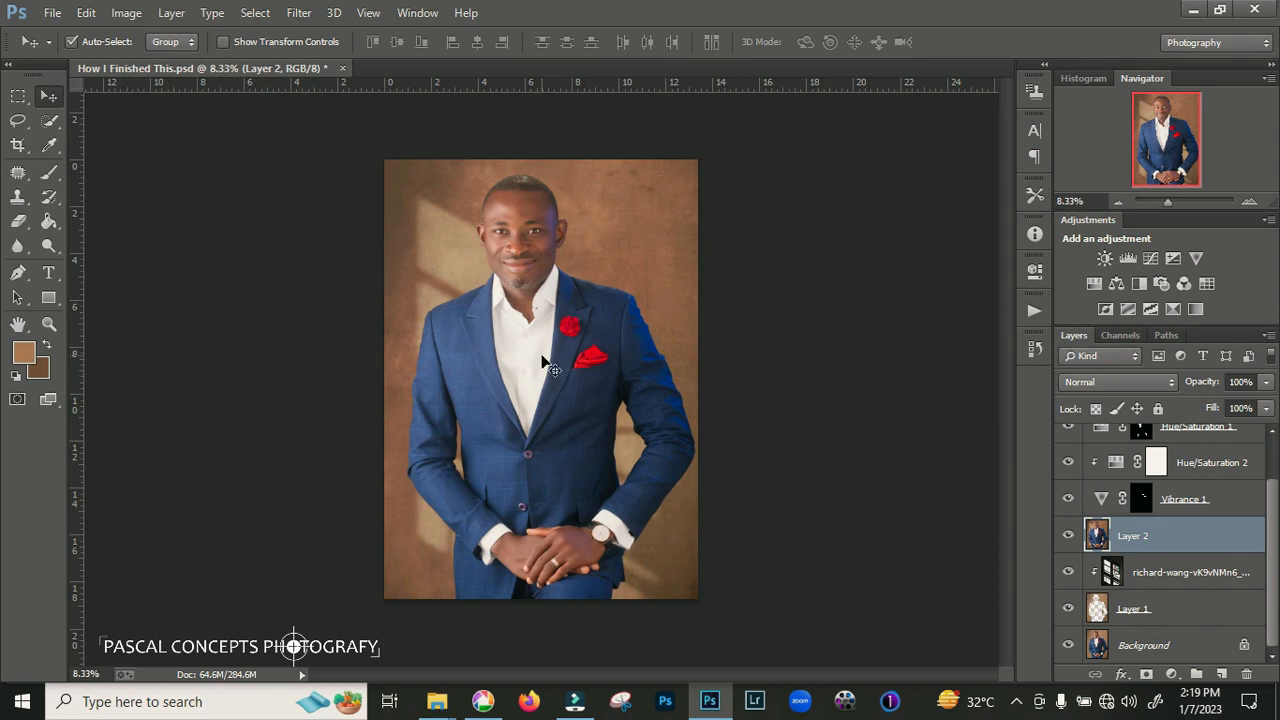
Open PAB2023 SAMPLE from the HOW I FINISHED THIS 2023 folder in Photoshop and dock its window as a document tab
left_click(437, 701)
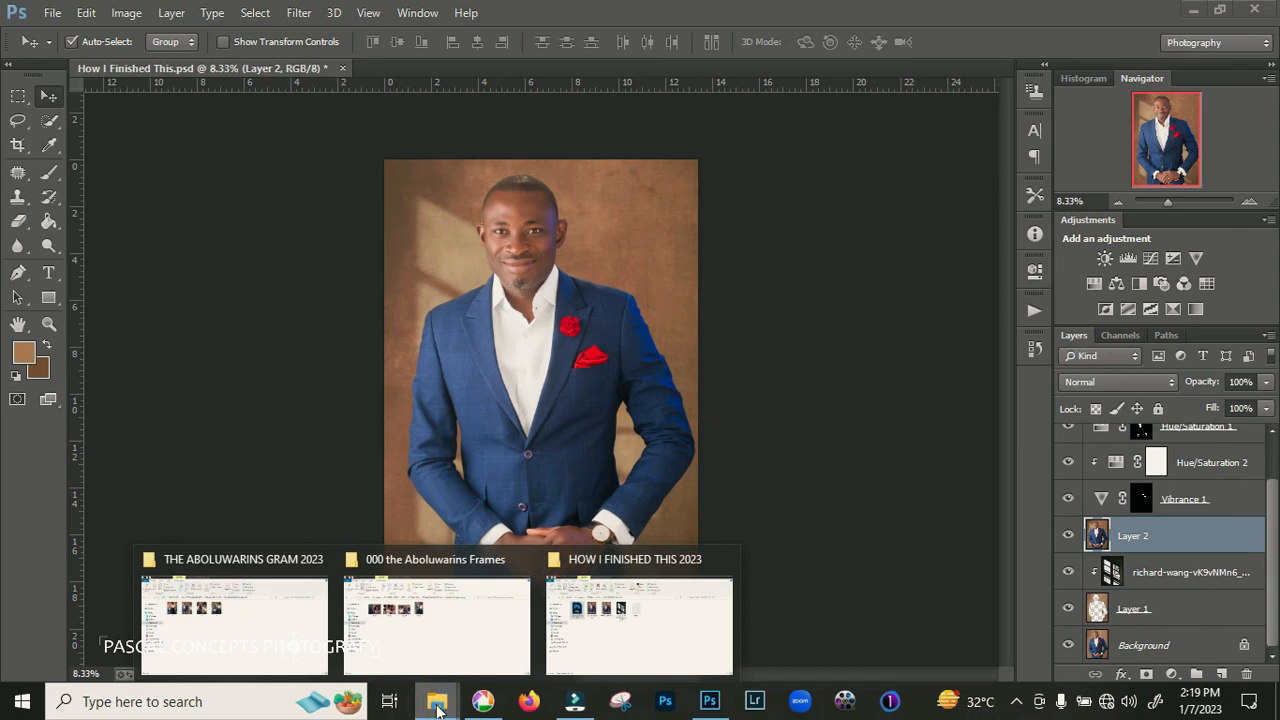
left_click(630, 635)
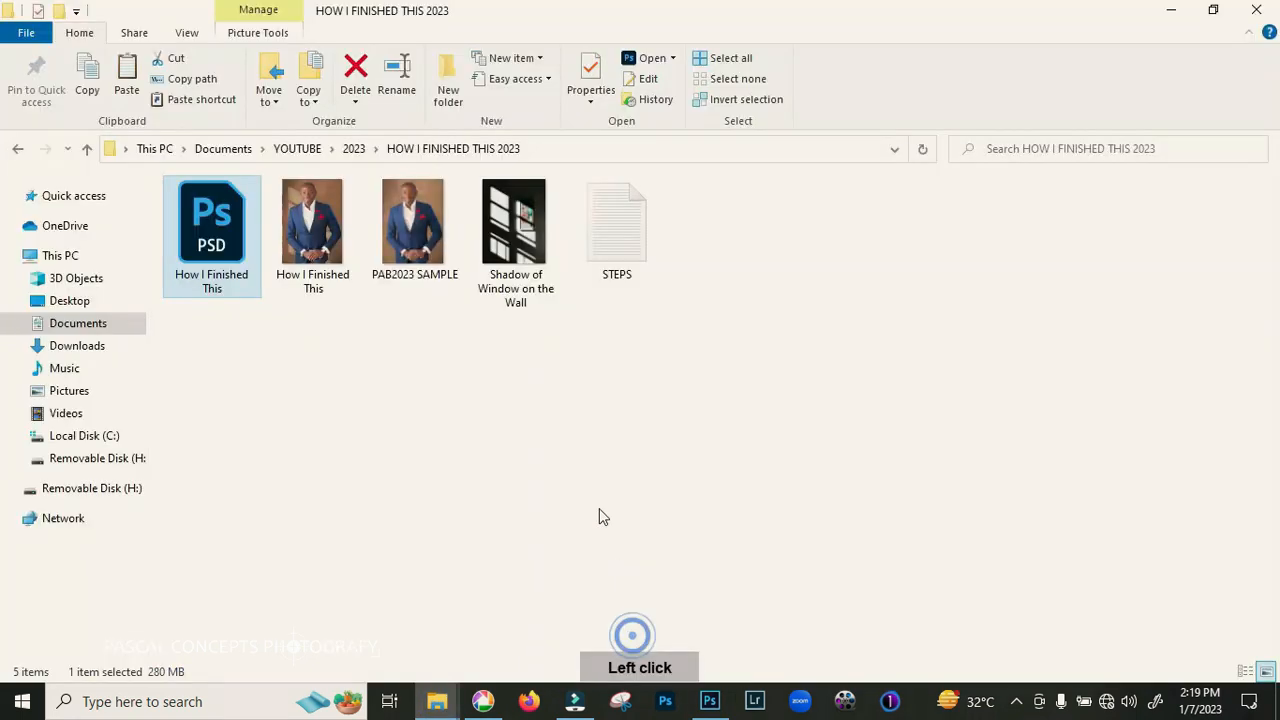
left_click(420, 262)
left_click(706, 703)
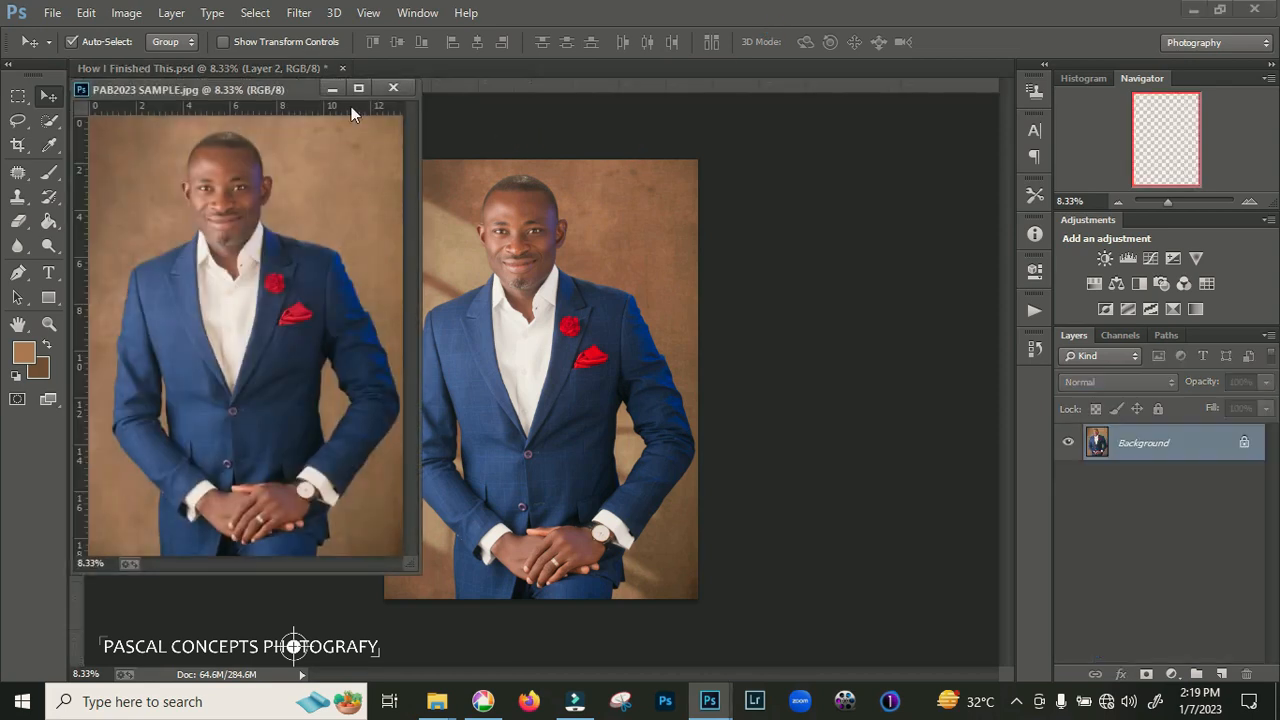
left_click_drag(286, 92, 610, 72)
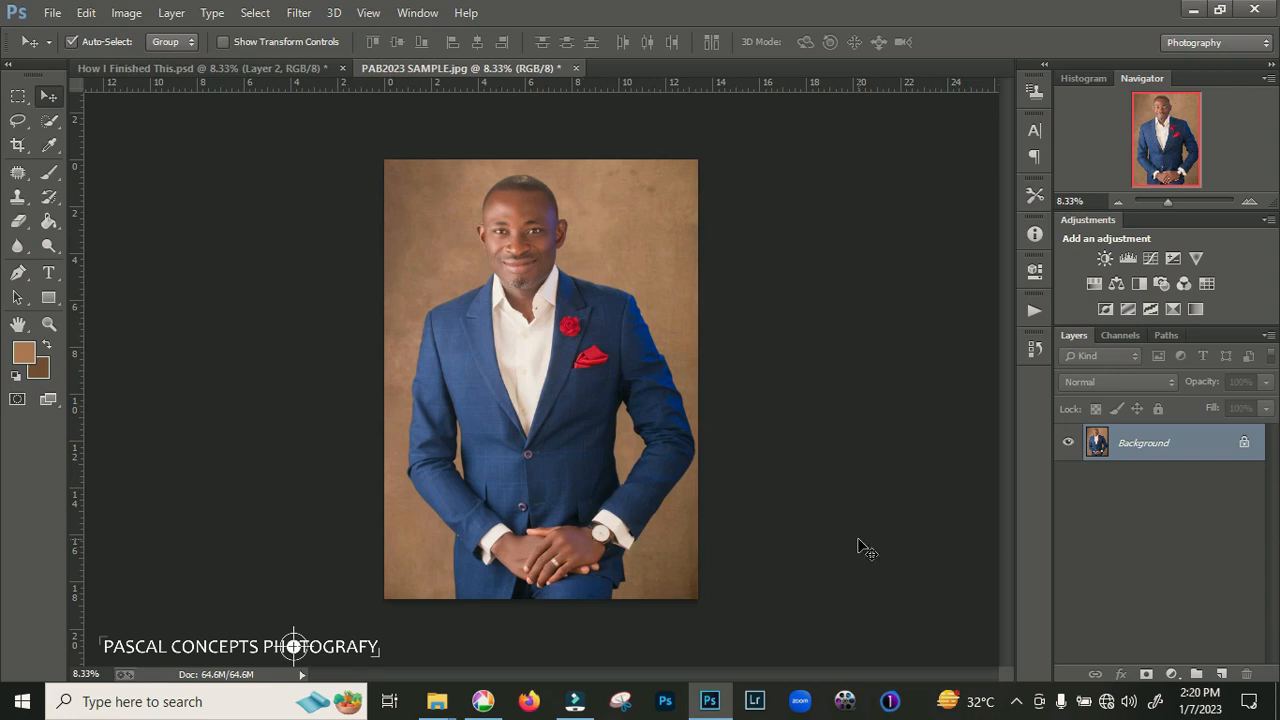
key("ctrl+plus")
key("ctrl+plus")
key("ctrl+plus")
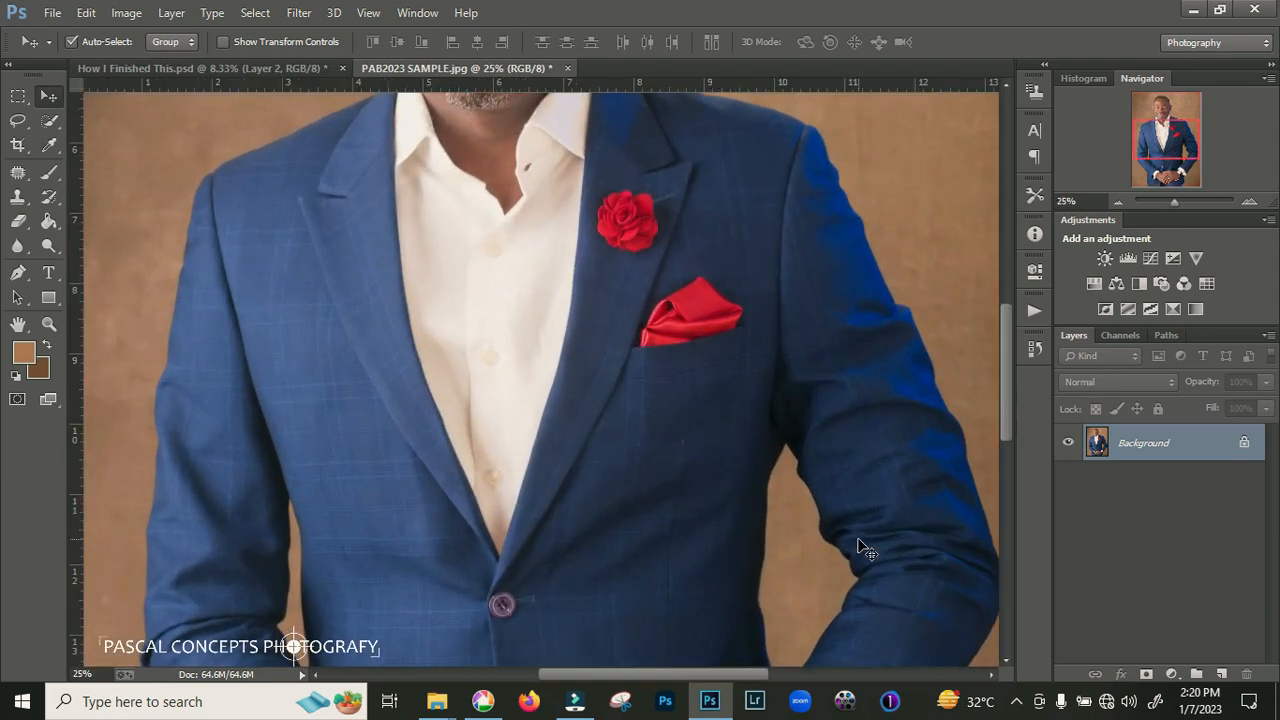
key("ctrl+minus")
key("ctrl+minus")
key("ctrl+minus")
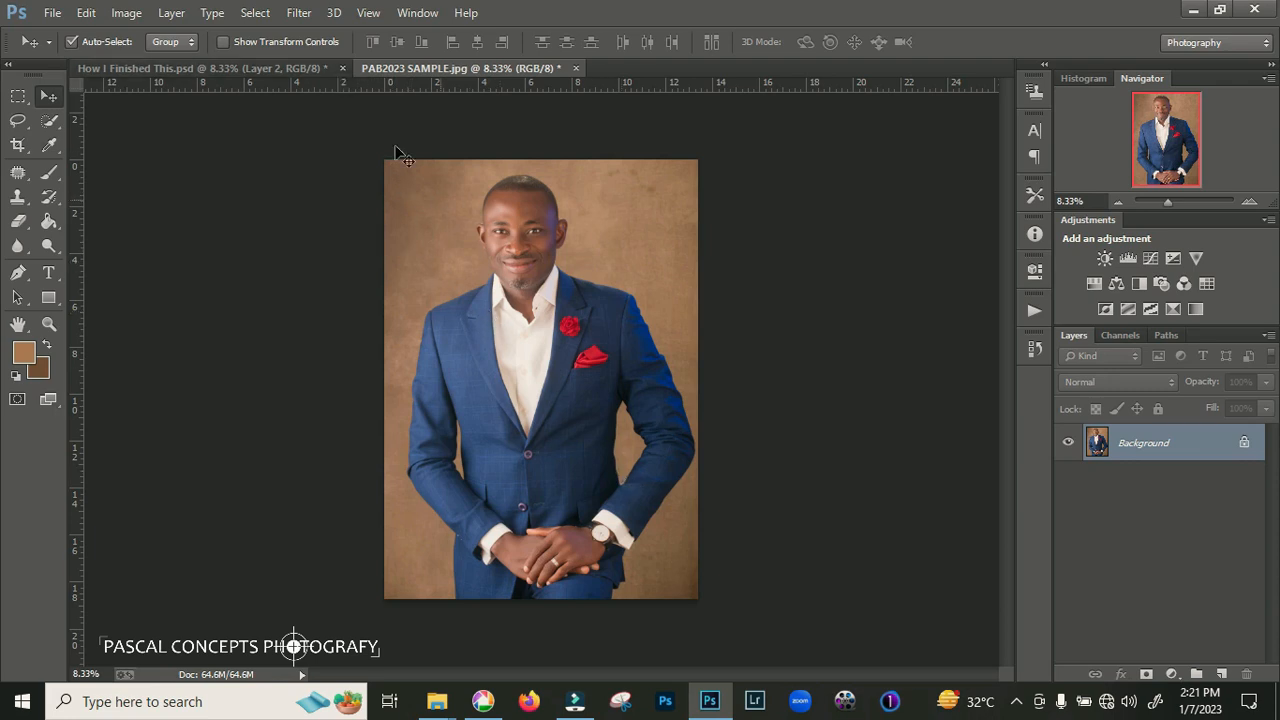
left_click(255, 13)
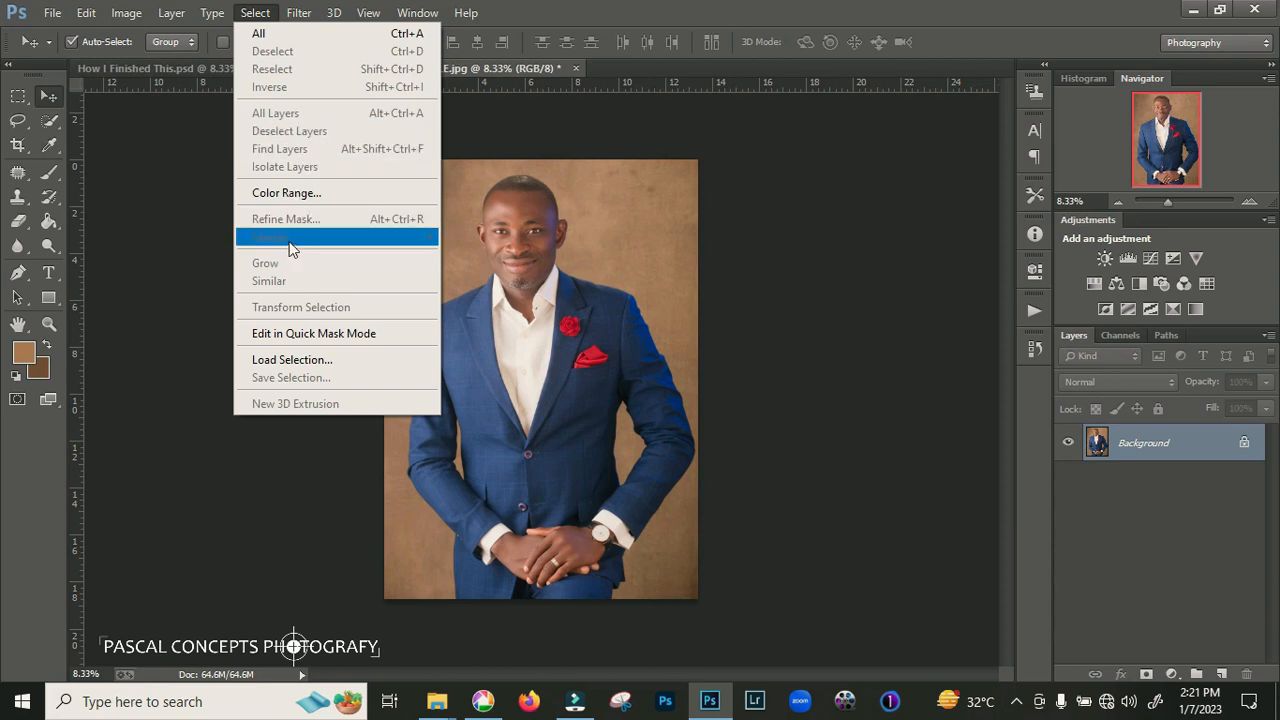
left_click(600, 350)
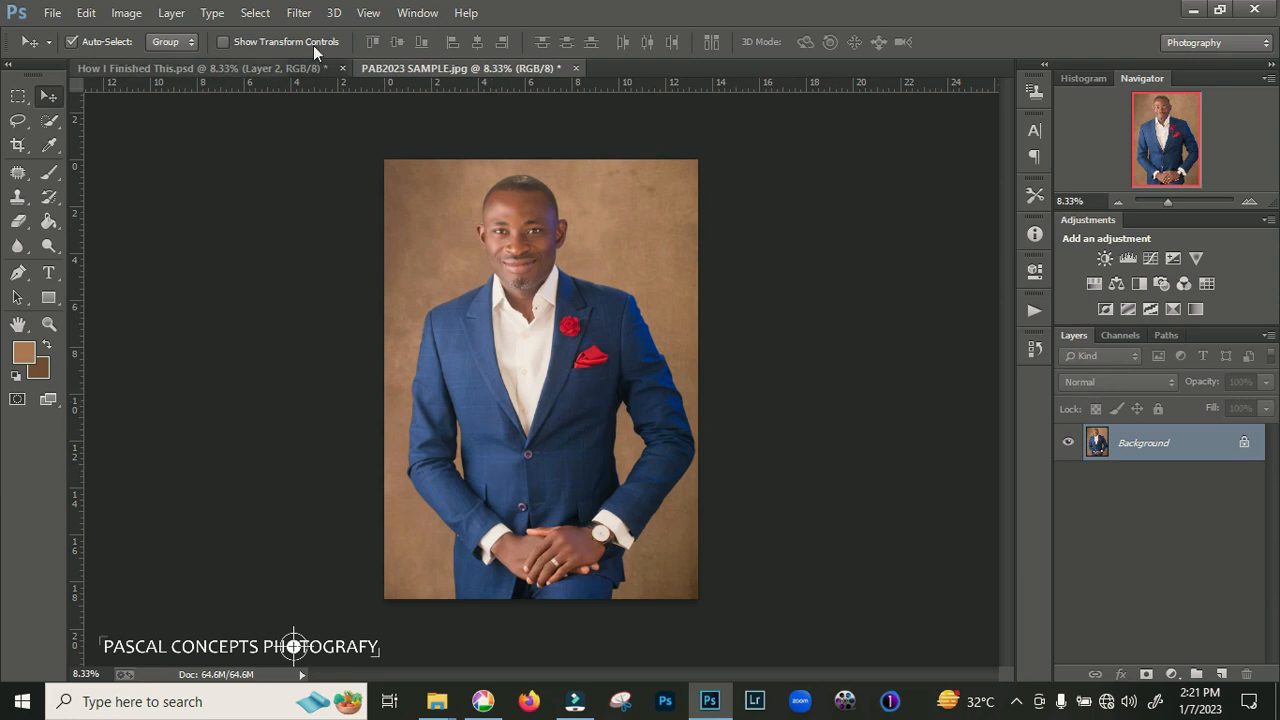
Select the brown backdrop with Color Range at Fuzziness 40, adding a second backdrop sample beside the man's head
left_click(254, 14)
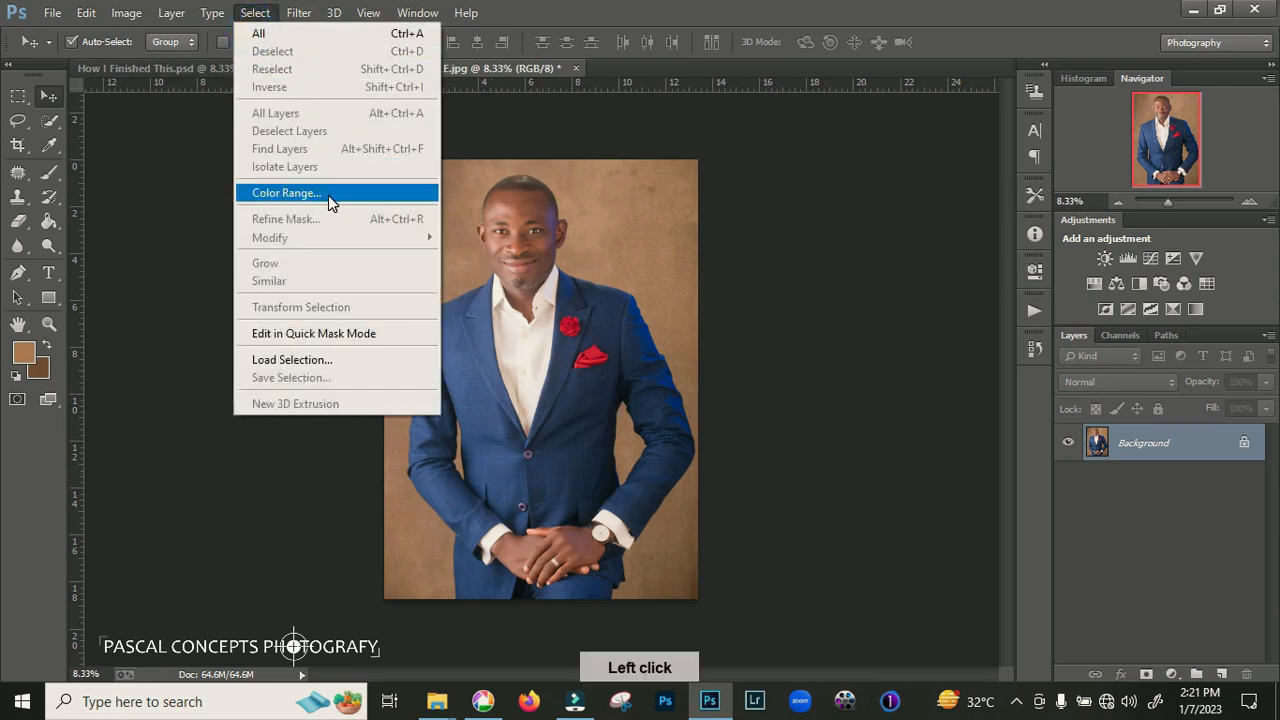
left_click(330, 195)
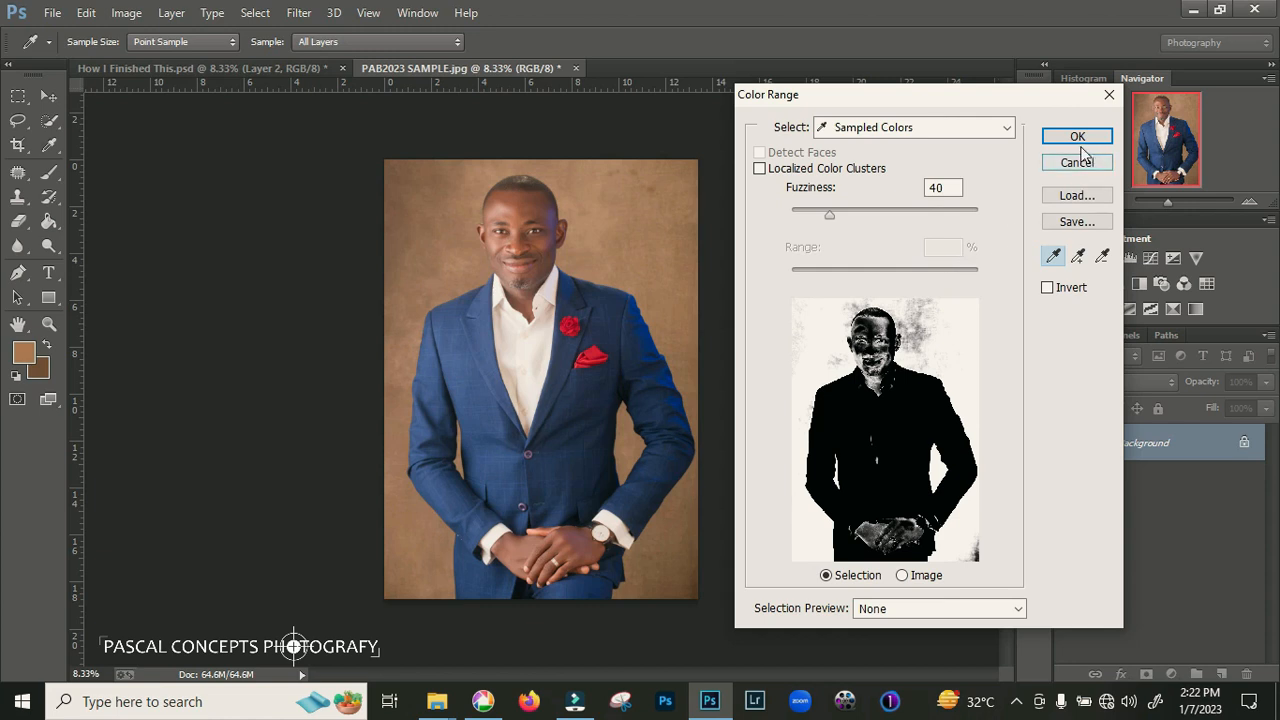
left_click(1078, 256)
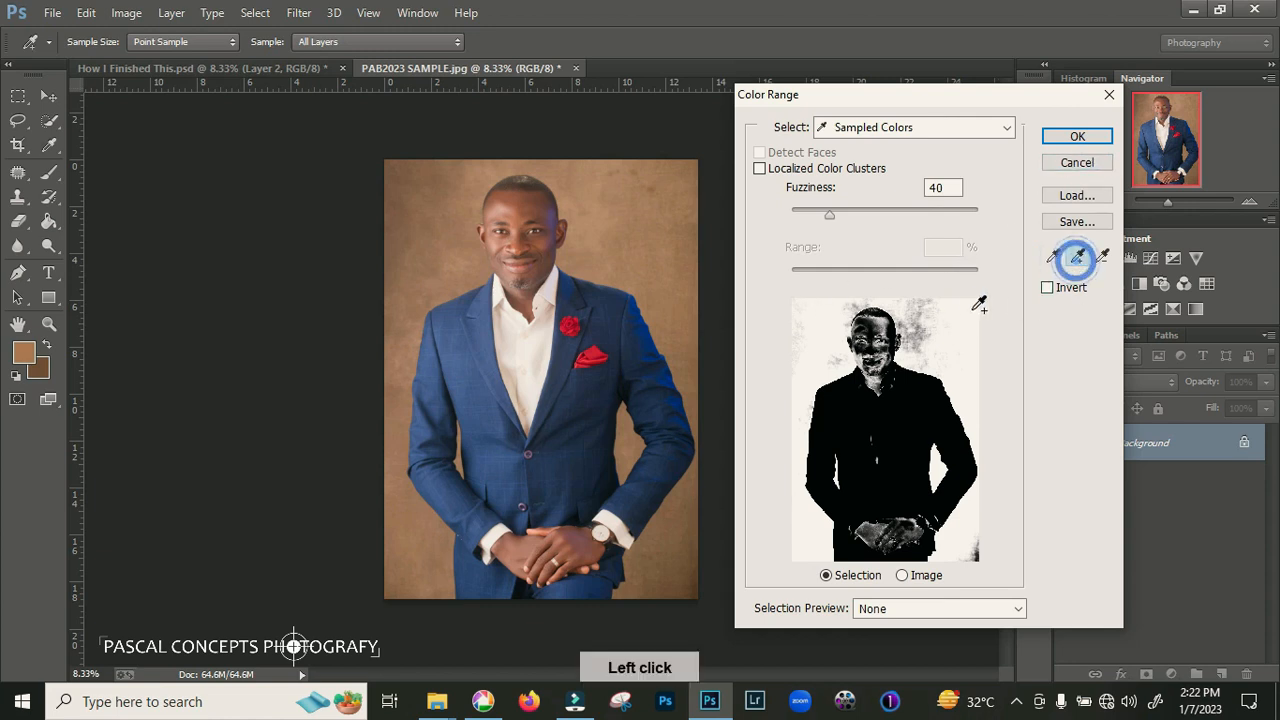
left_click(918, 335)
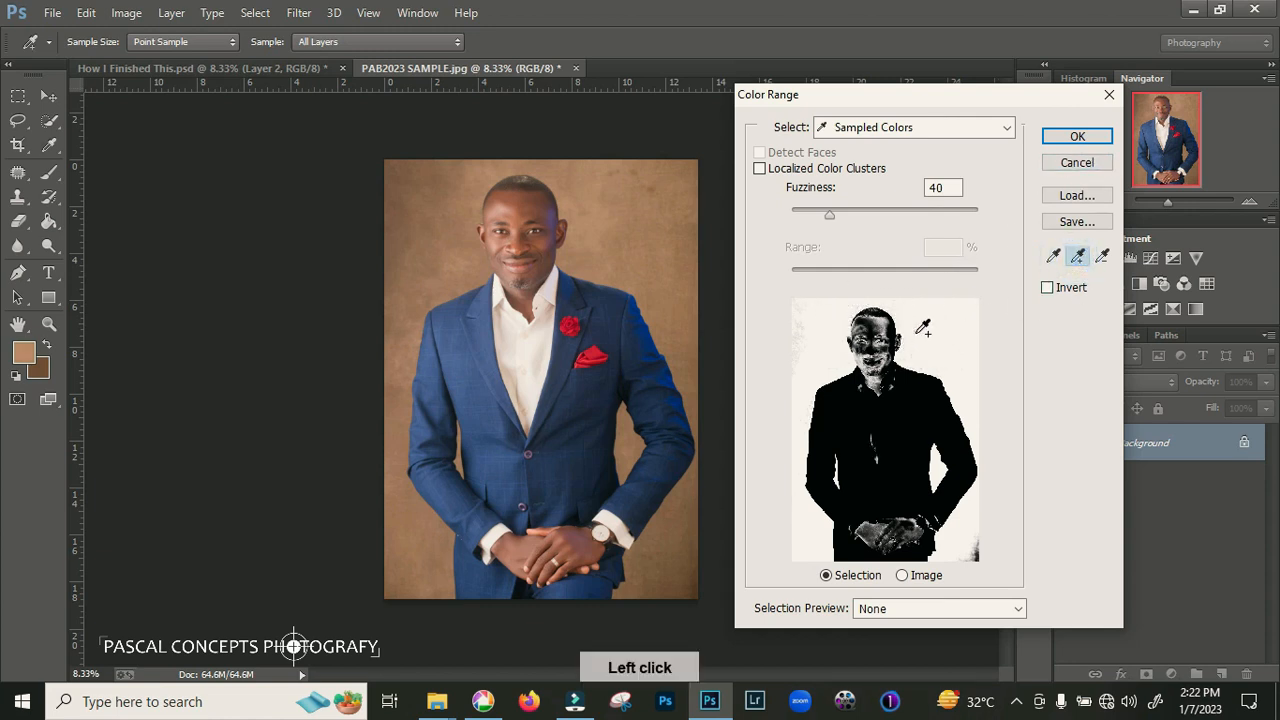
left_click(1078, 138)
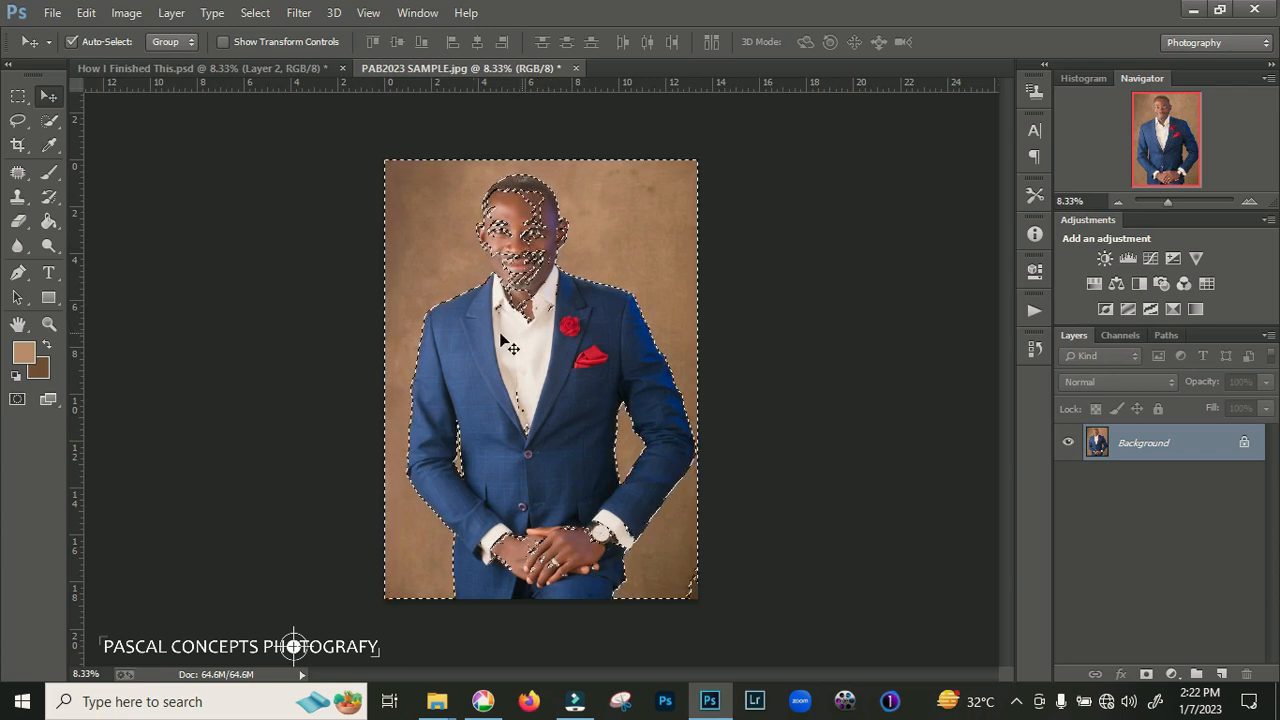
Subtract the man's face from the backdrop selection with the Quick Selection tool
left_click(50, 120)
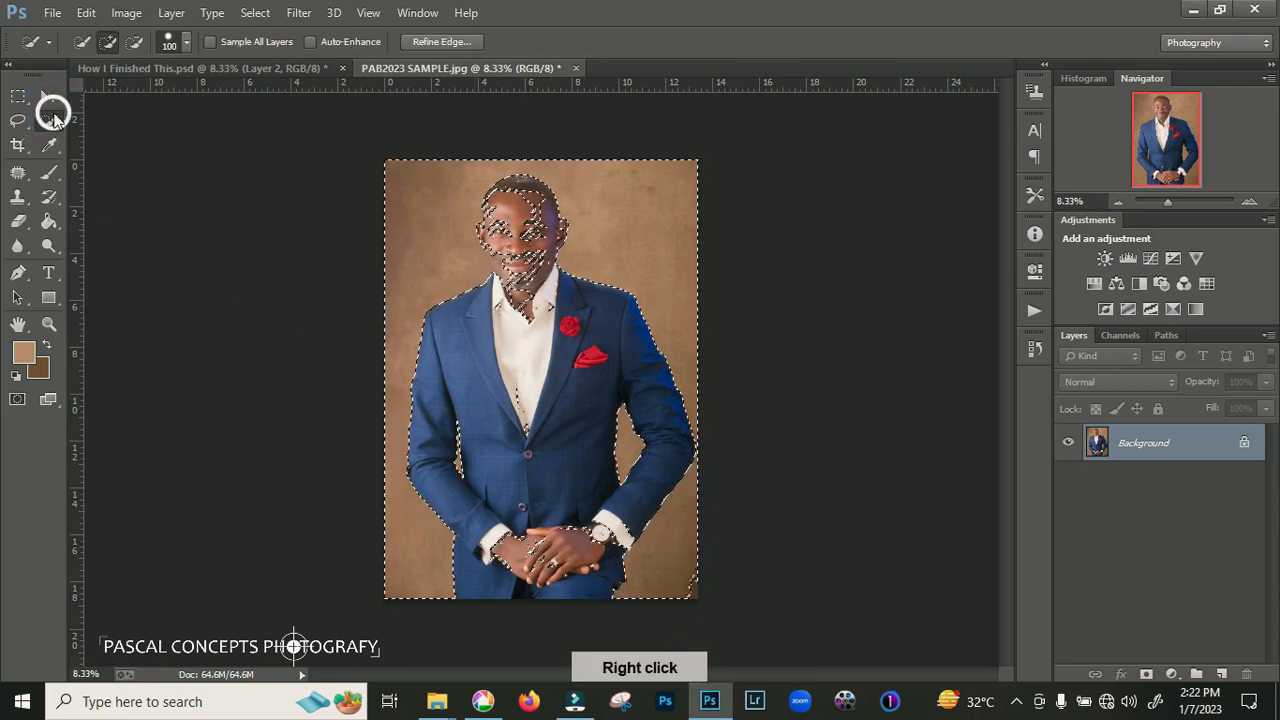
right_click(55, 121)
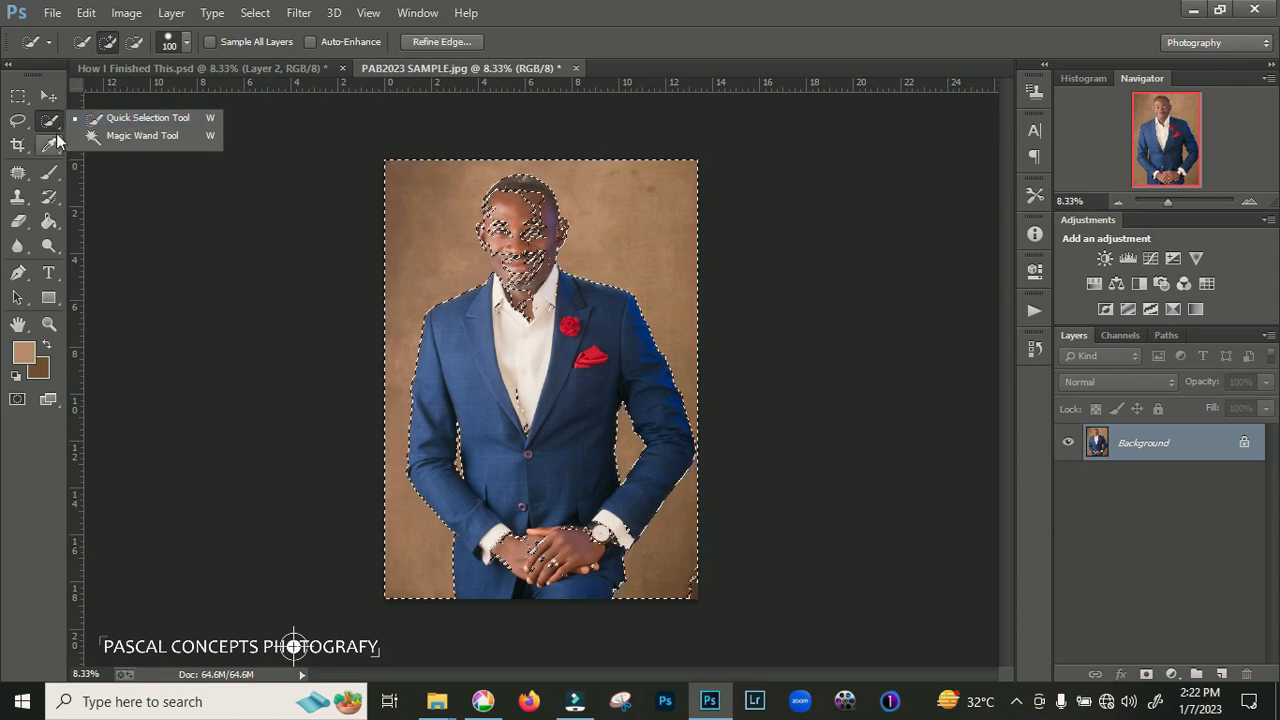
left_click(51, 124)
key("ctrl+d")
key("ctrl+plus")
key("ctrl+plus")
key("ctrl+plus")
key("ctrl+plus")
left_click_drag(1156, 146, 1148, 120)
mouse_move(563, 198)
left_mouse_down()
mouse_move(515, 119)
mouse_move(485, 161)
mouse_move(484, 321)
mouse_move(490, 187)
mouse_move(634, 113)
mouse_move(659, 432)
mouse_move(614, 472)
mouse_move(631, 359)
mouse_move(495, 366)
mouse_move(501, 422)
mouse_move(470, 369)
mouse_move(619, 470)
mouse_move(617, 397)
left_mouse_up()
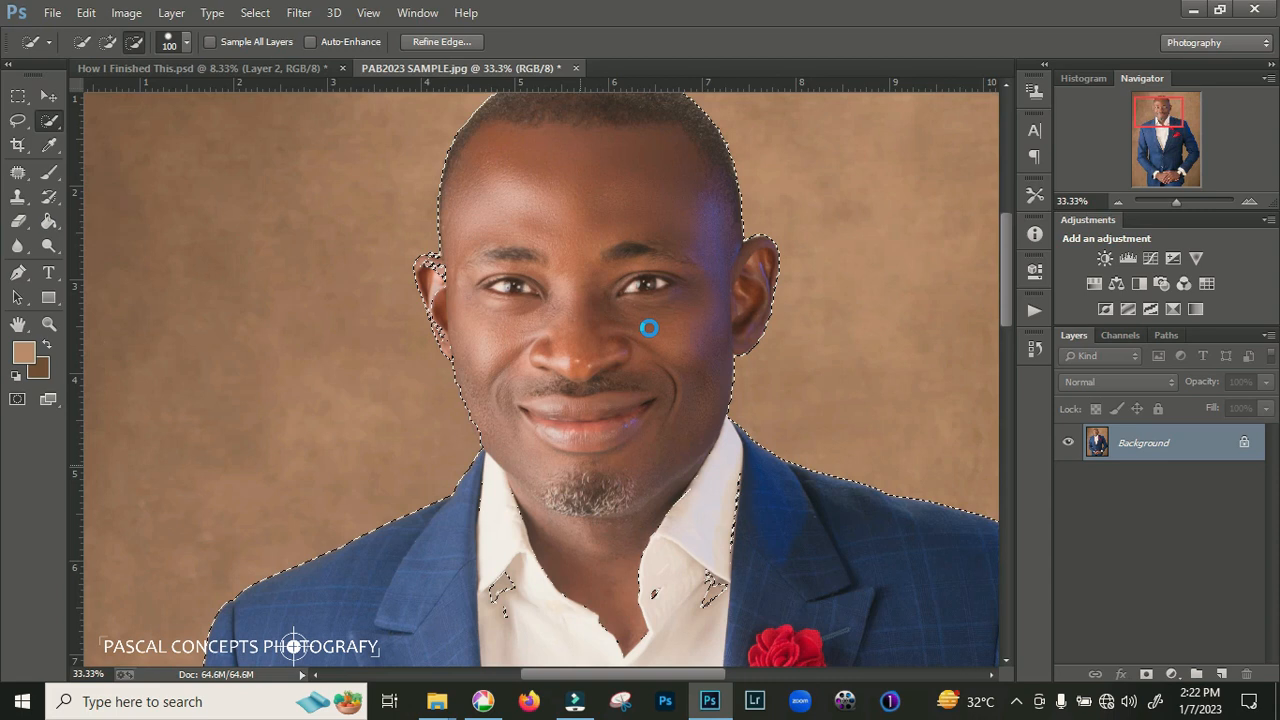
Subtract the ear on the photo's left side from the backdrop selection using a brush size of 40
key("ctrl+plus")
left_click_drag(586, 300, 591, 363)
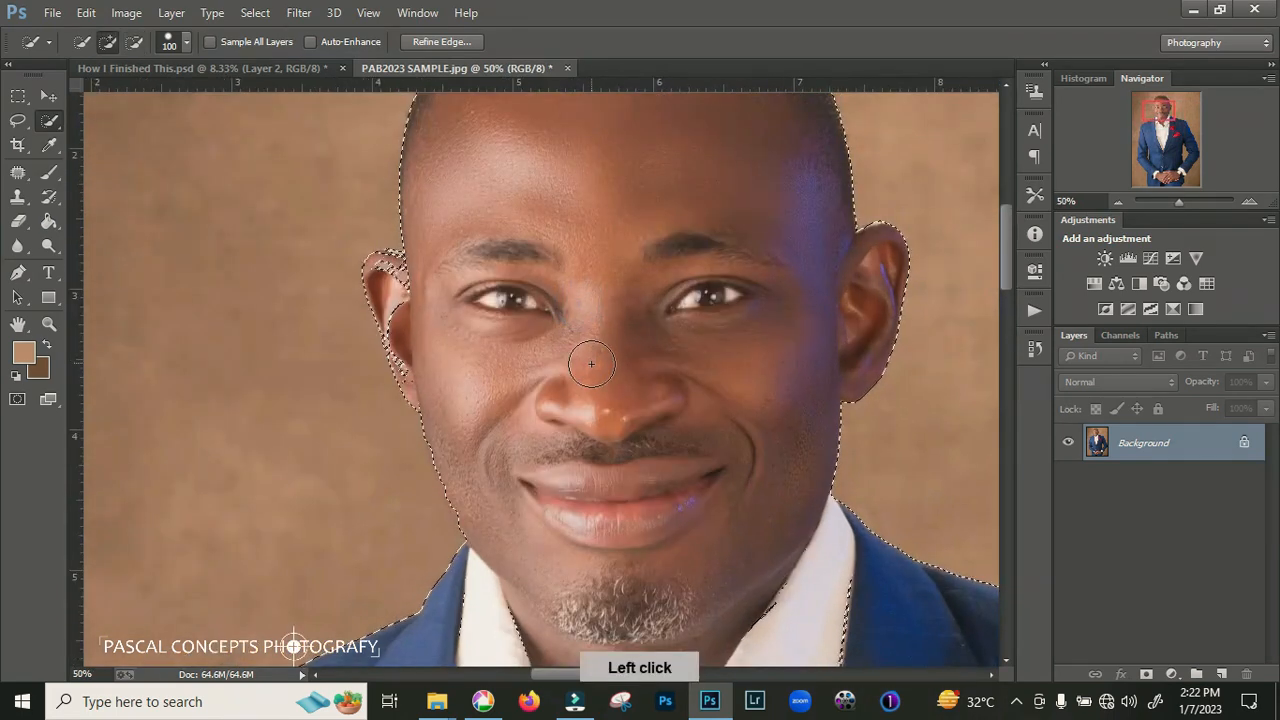
key("bracketleft")
key("bracketleft")
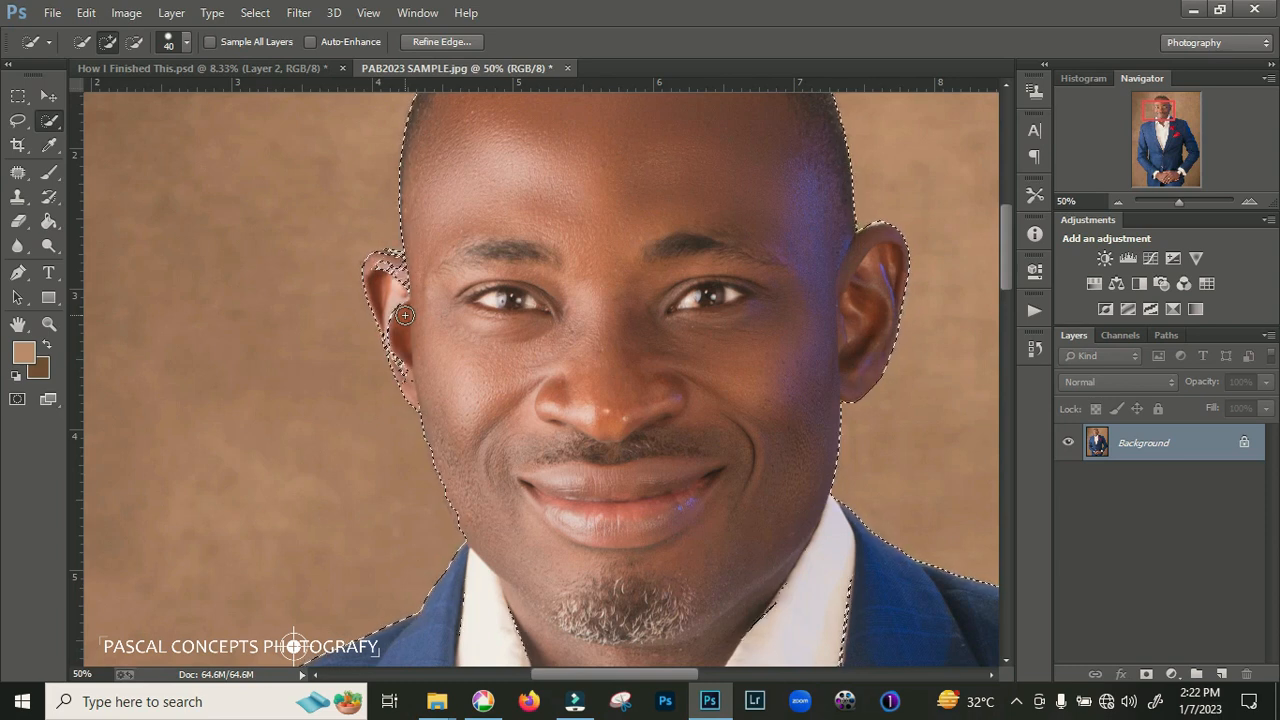
left_click_drag(410, 296, 418, 394, "alt")
Enlarge the Quick Selection brush to 100 and subtract the stray patches on the shirt collar from the selection
key("ctrl+minus")
key("ctrl+minus")
left_click_drag(666, 506, 559, 64)
key("bracketright")
key("bracketright")
key("bracketright")
key("bracketright")
key("bracketright")
key("bracketright")
left_click(515, 416, "alt")
left_click(777, 400, "alt")
Add the missed backdrop patch in the photo's lower-right corner to the selection
mouse_move(1178, 160)
left_mouse_down()
mouse_move(1166, 113)
mouse_move(1166, 133)
left_mouse_up()
key("ctrl+minus")
key("ctrl+minus")
key("ctrl+minus")
left_click(694, 585)
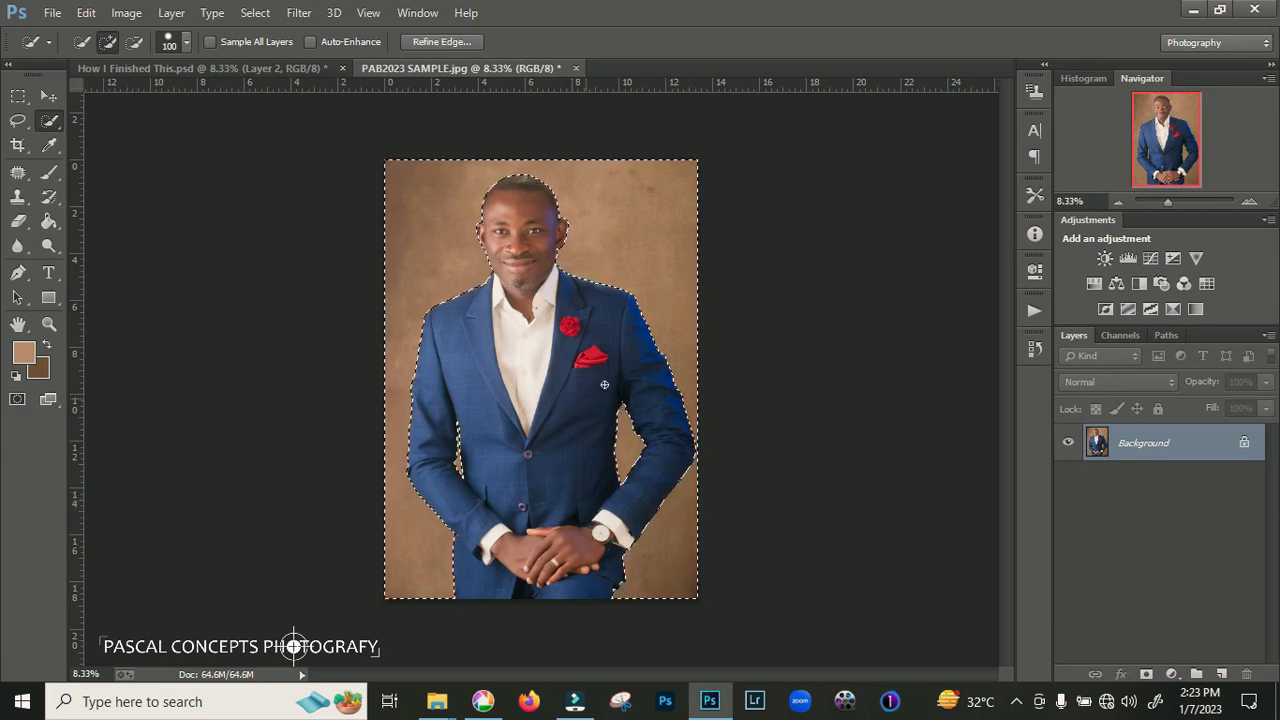
Feather the backdrop selection with a radius of 2 pixels
right_click(594, 261)
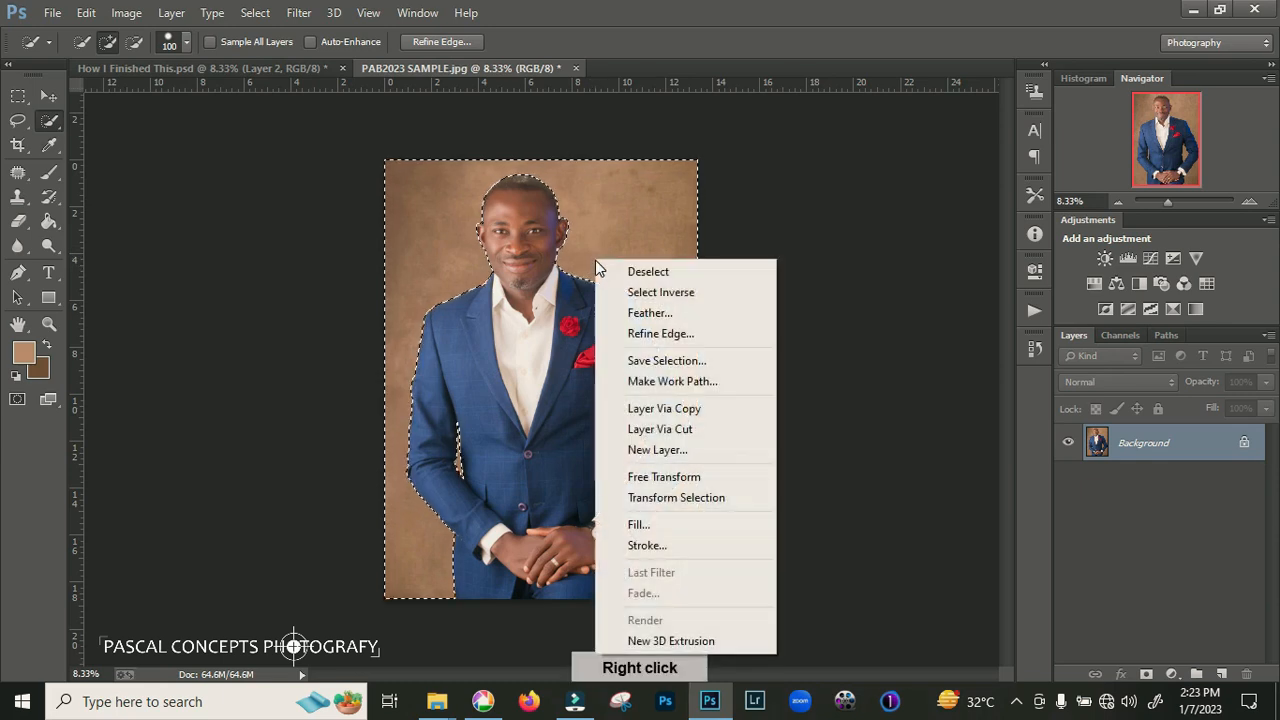
right_click(49, 126)
left_click(134, 119)
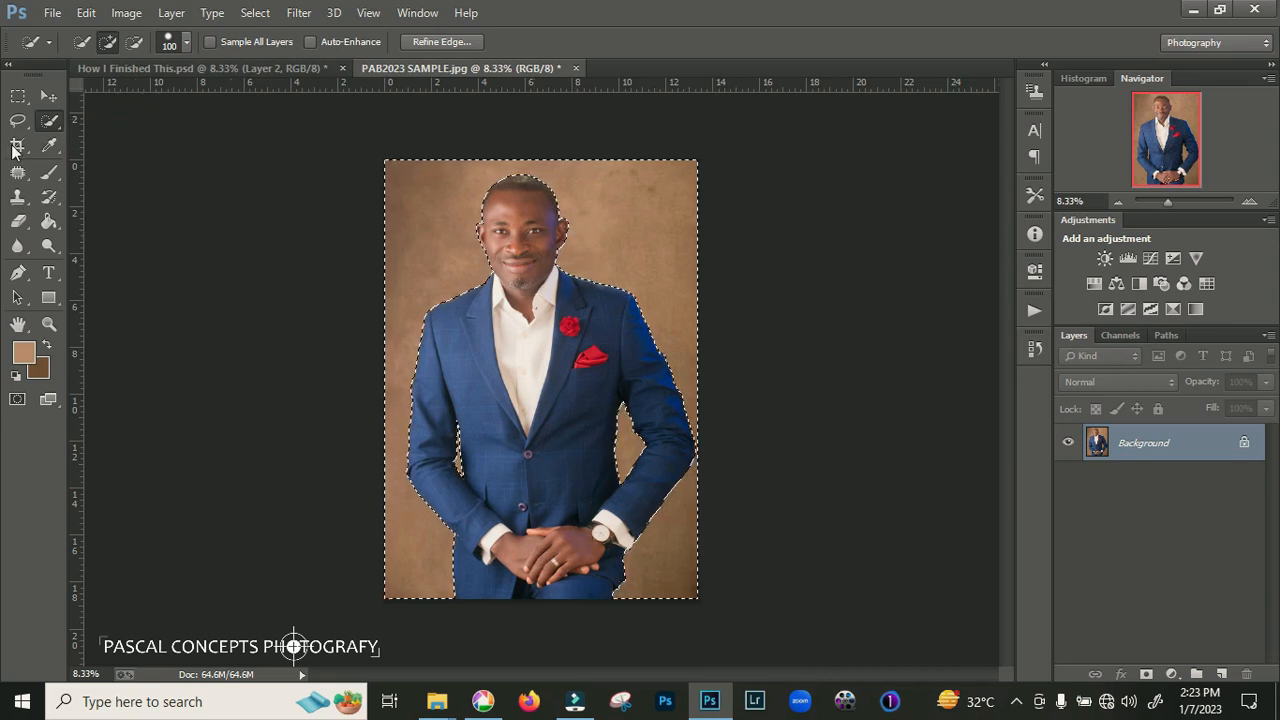
right_click(604, 232)
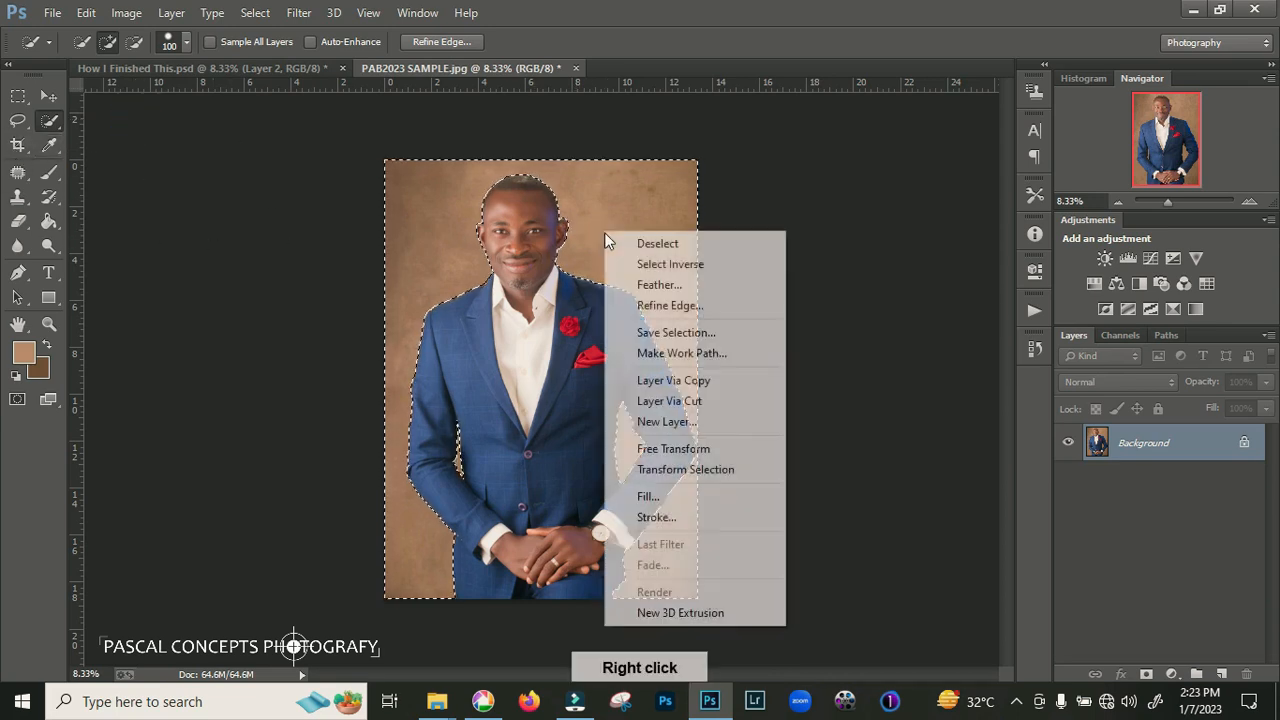
left_click(659, 285)
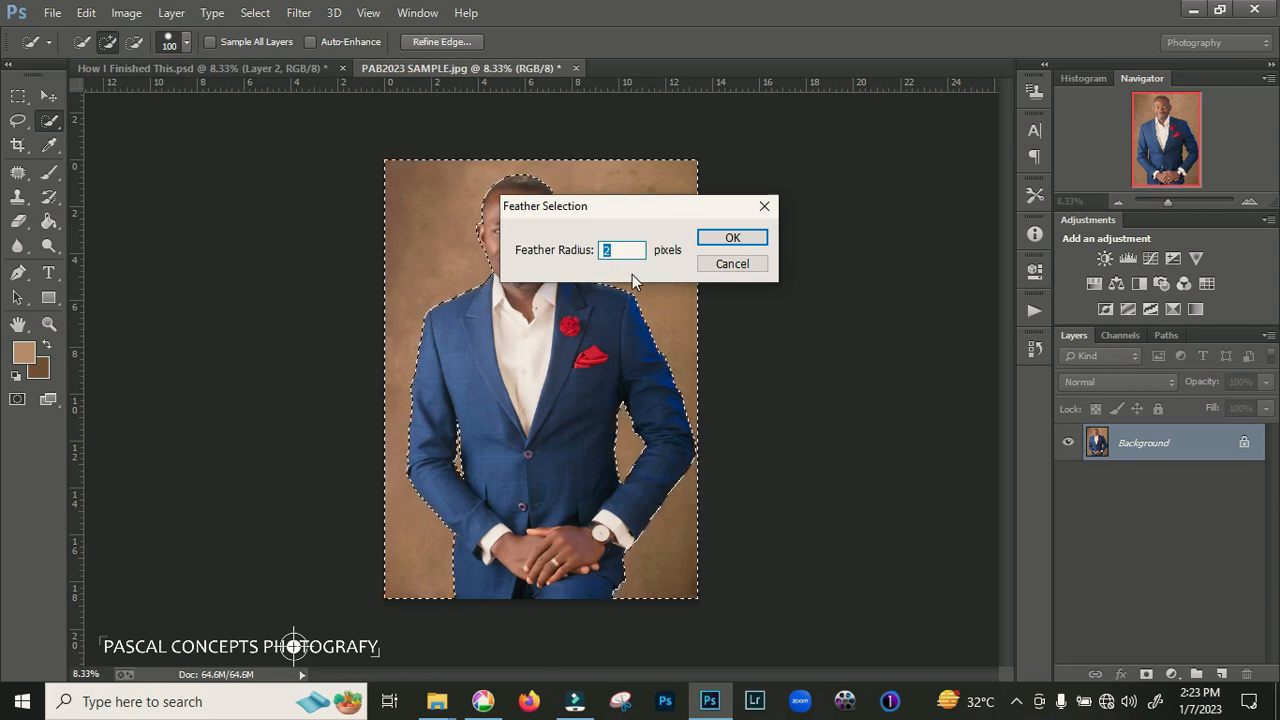
key("Return")
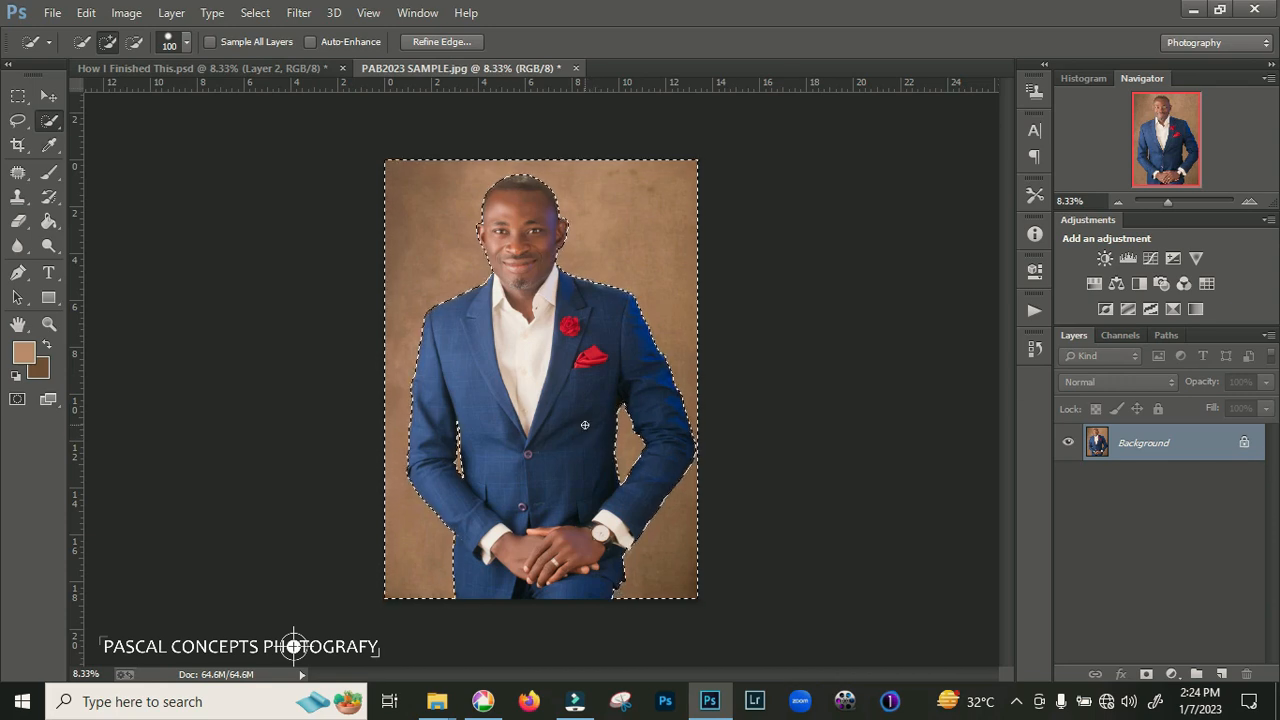
Copy the selected backdrop onto a new layer and check the cutout by briefly hiding the Background layer
key("ctrl+j")
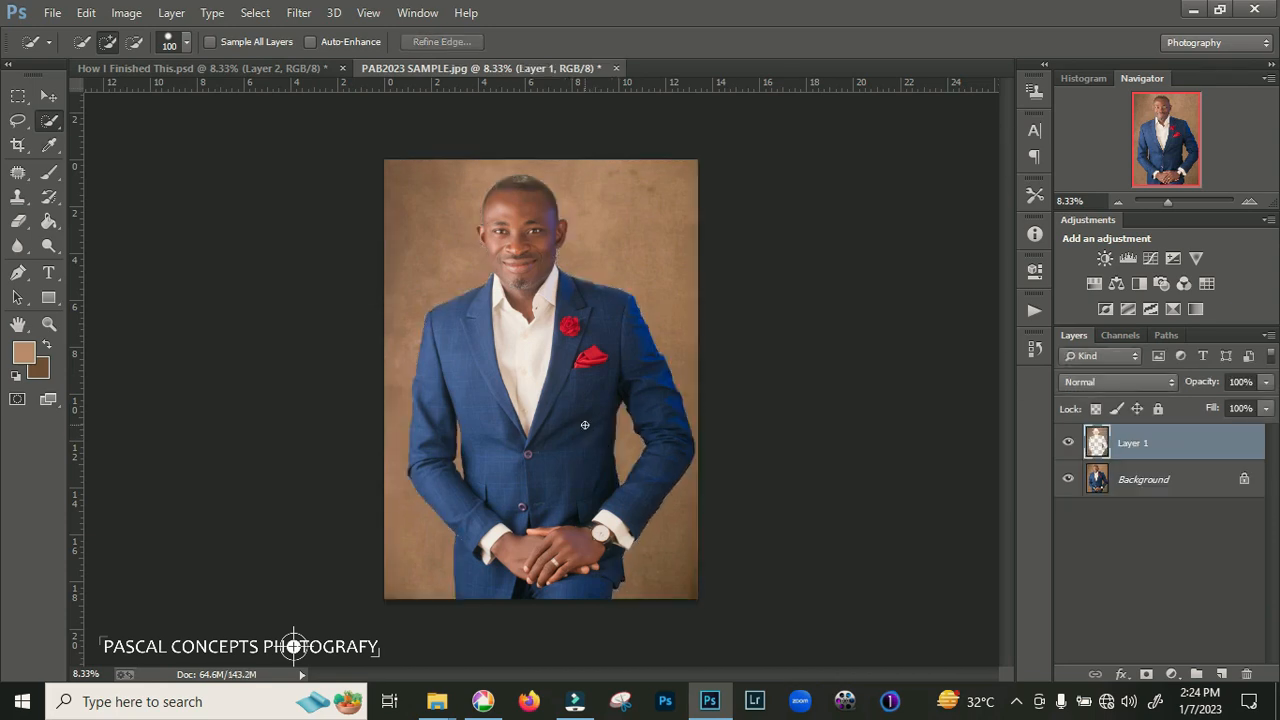
left_click(1068, 480)
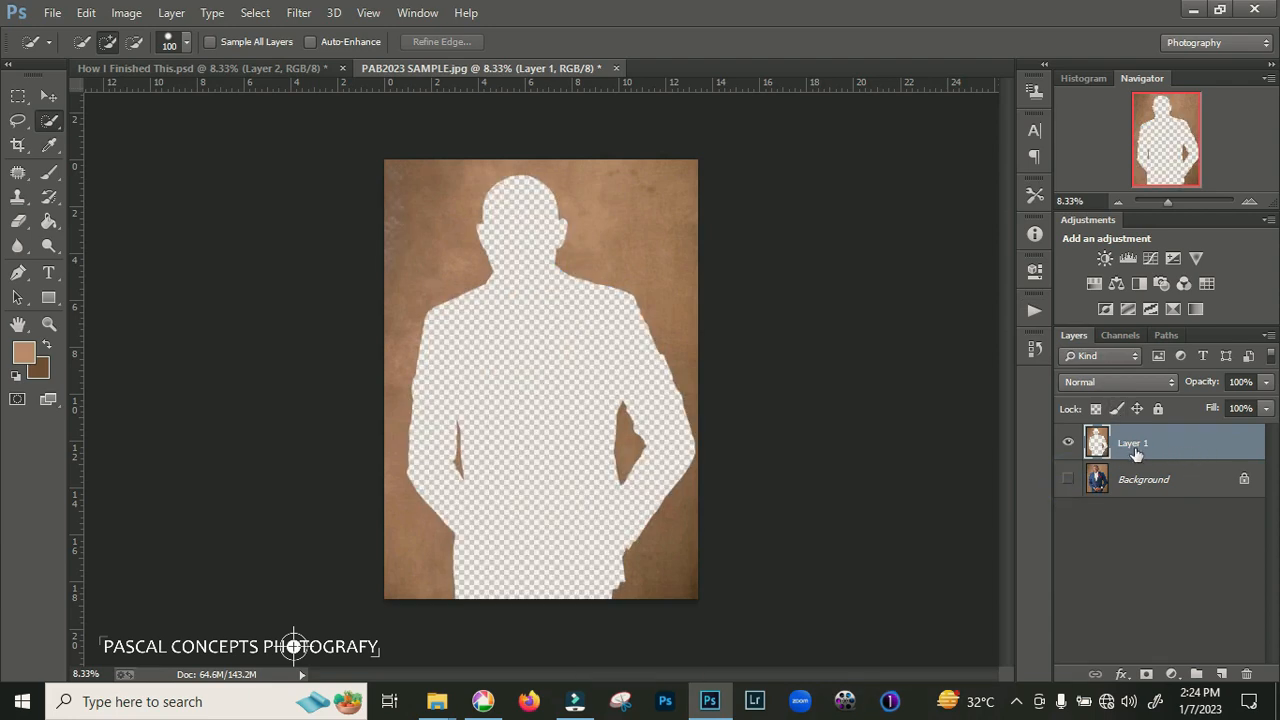
left_click(1068, 480)
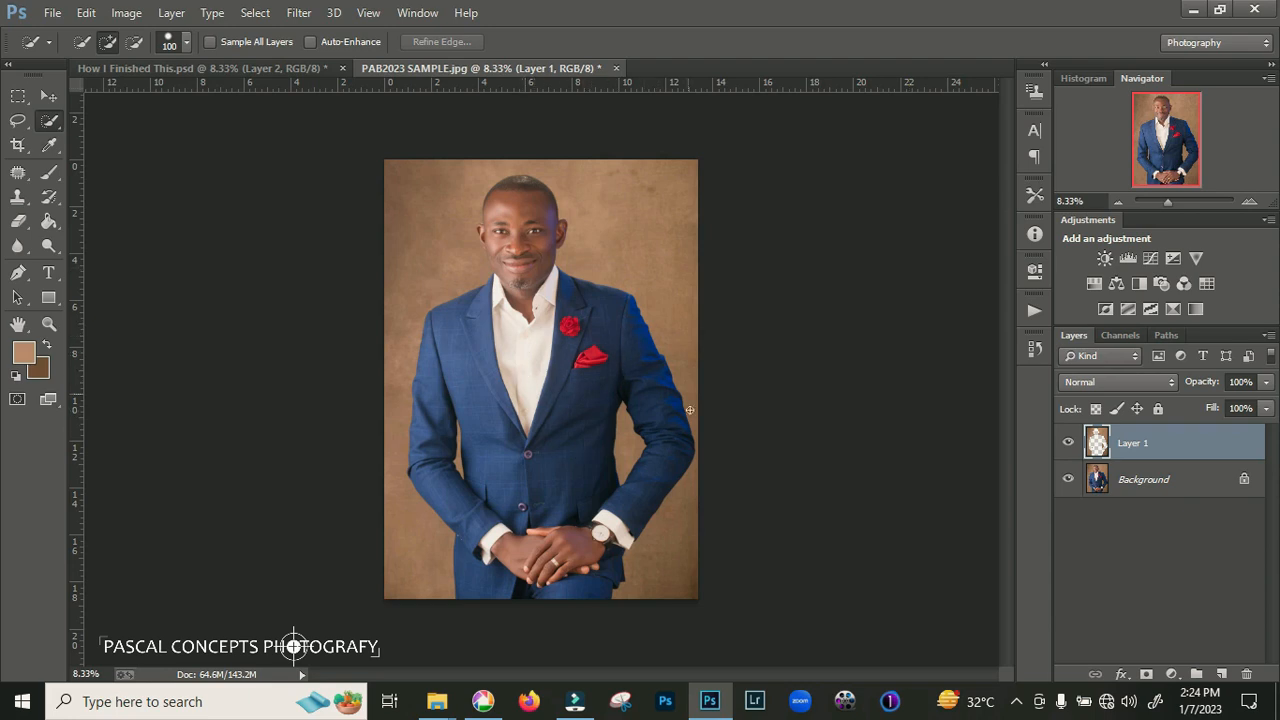
Place the "Shadow of Window on the Wall" image into the portrait document and scale it to 36.80% so it covers the canvas
mouse_move(437, 701)
left_click(628, 630)
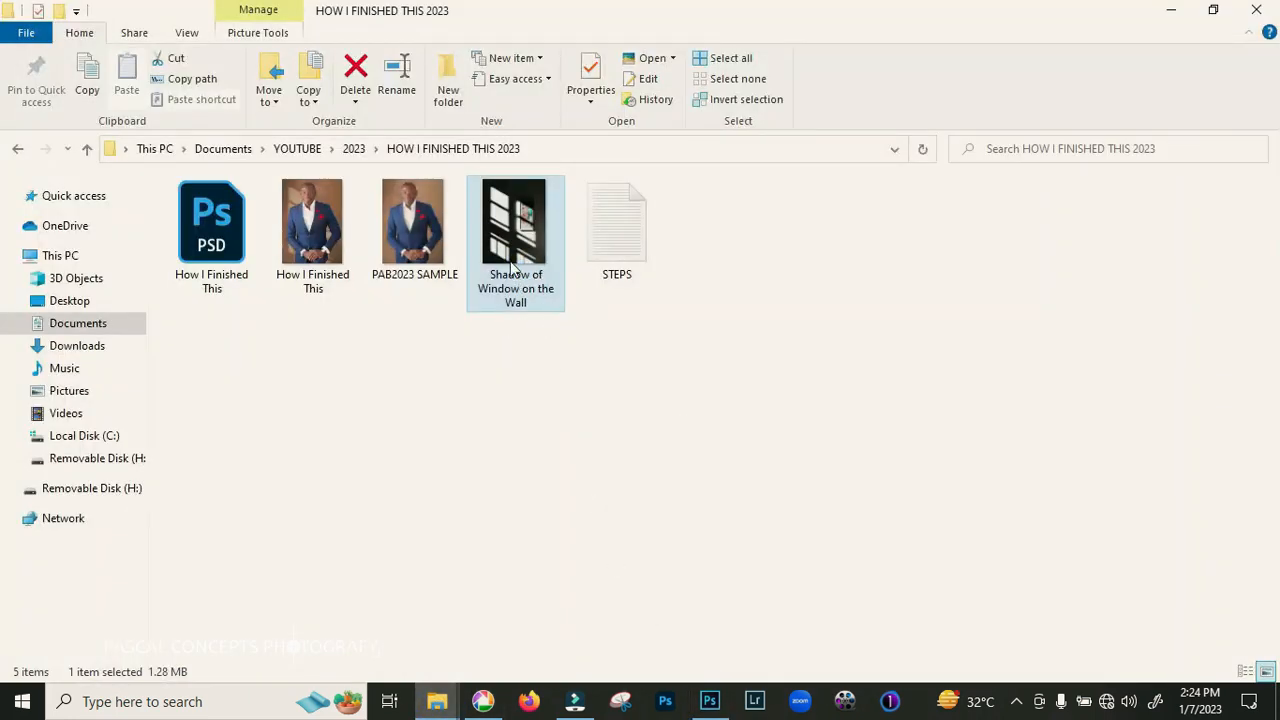
left_click(512, 276)
left_click_drag(512, 276, 573, 502)
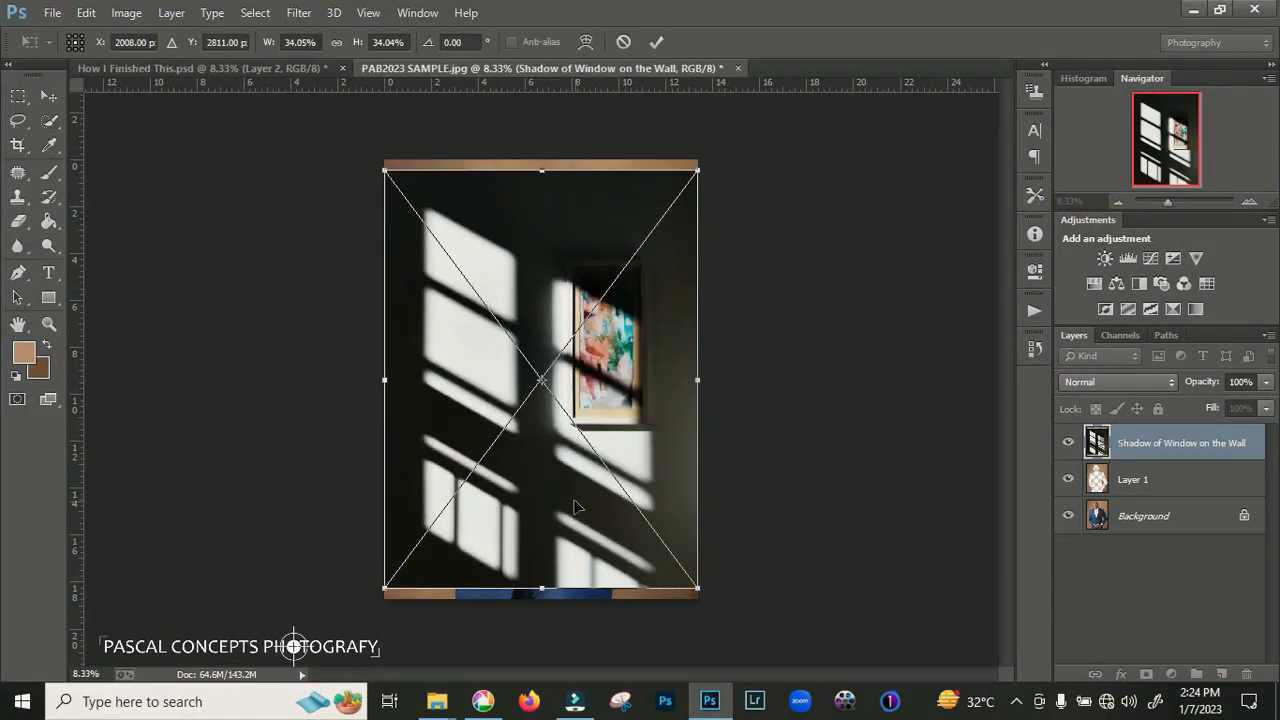
mouse_move(698, 173)
left_mouse_down()
mouse_move(706, 97)
mouse_move(707, 152)
left_mouse_up()
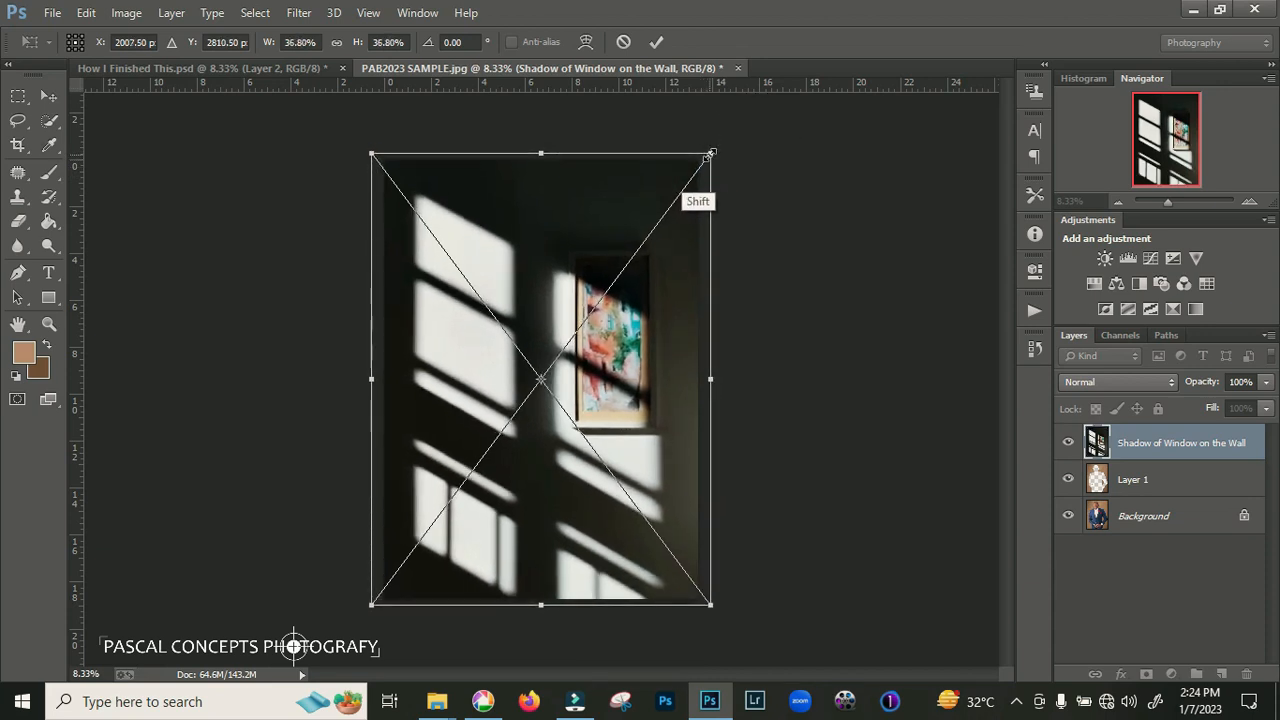
key("Return")
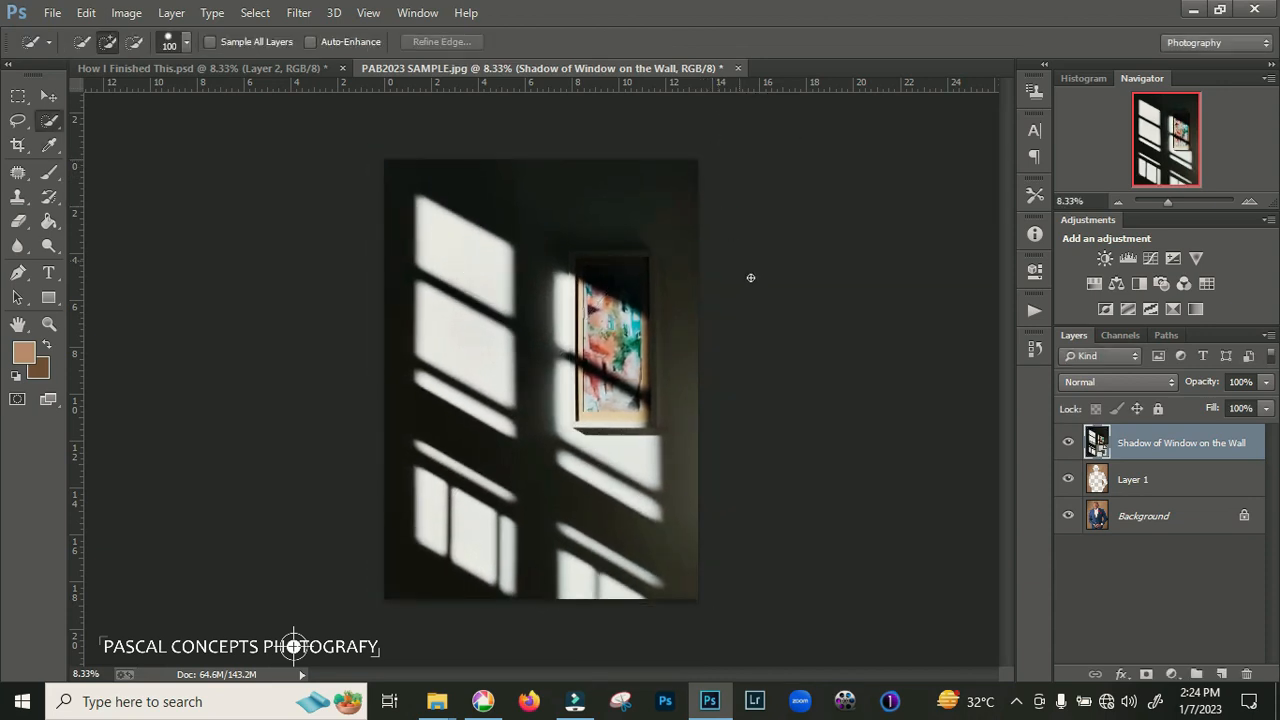
left_click(1165, 485)
left_click(1177, 444)
key("alt")
left_click(1177, 472, "alt")
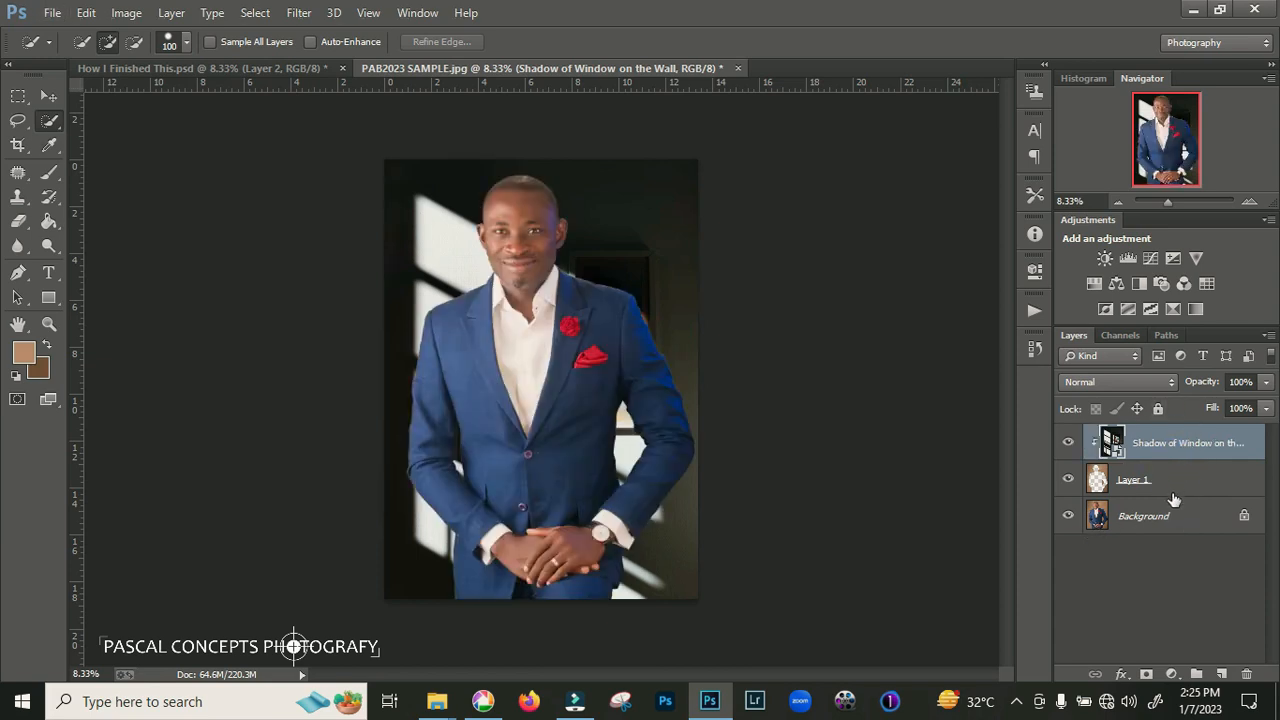
left_click(1182, 466, "alt")
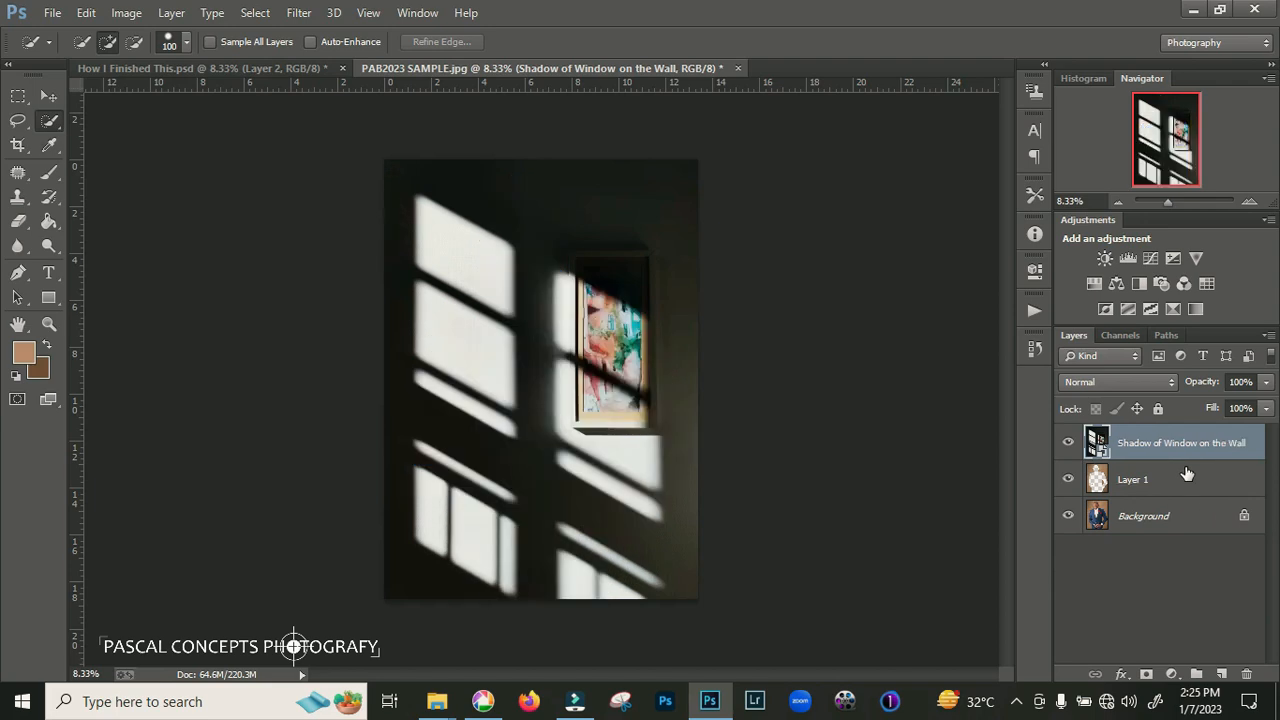
Clip the window-shadow layer to Layer 1 so it affects only the backdrop
left_click(1184, 485)
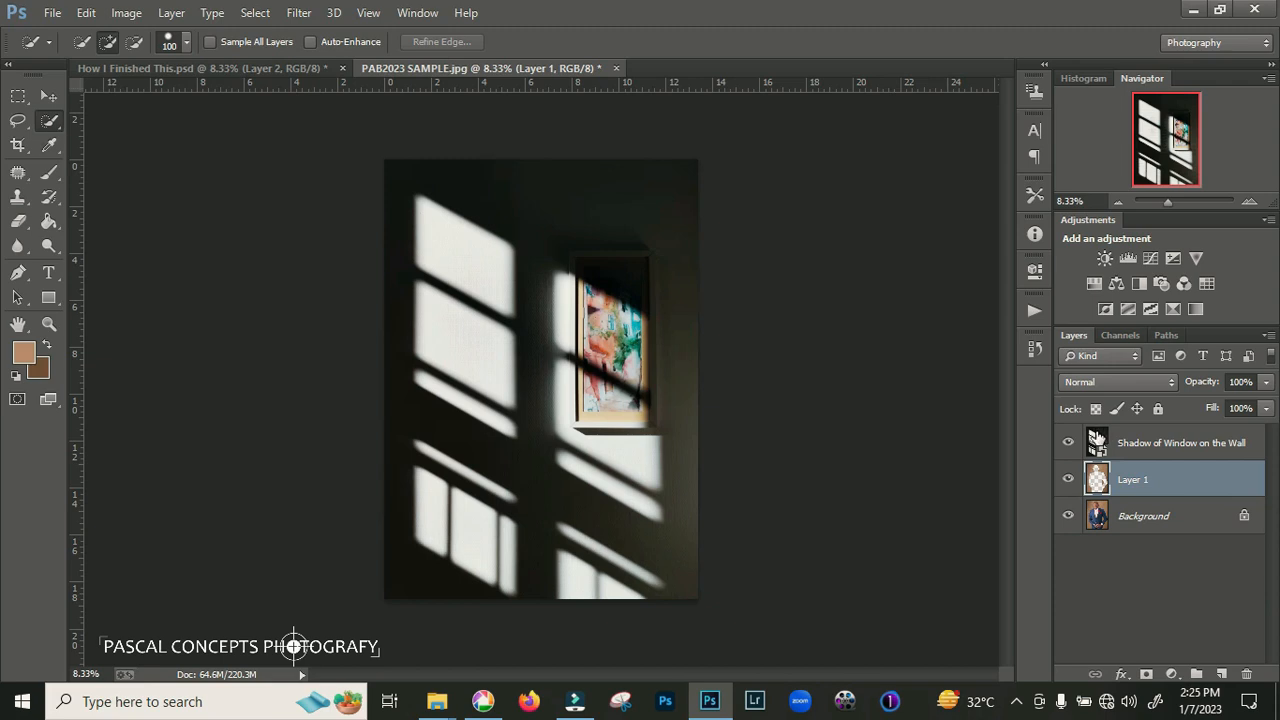
left_click(1168, 450)
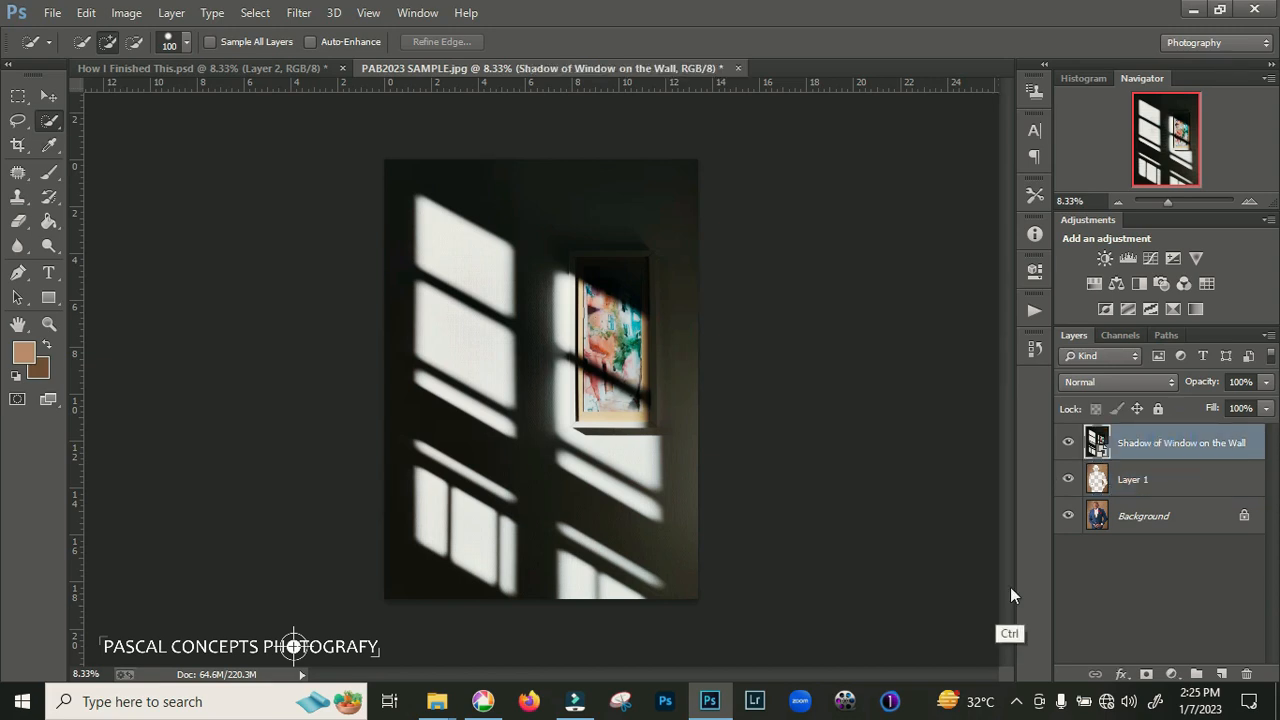
key("ctrl+alt+g")
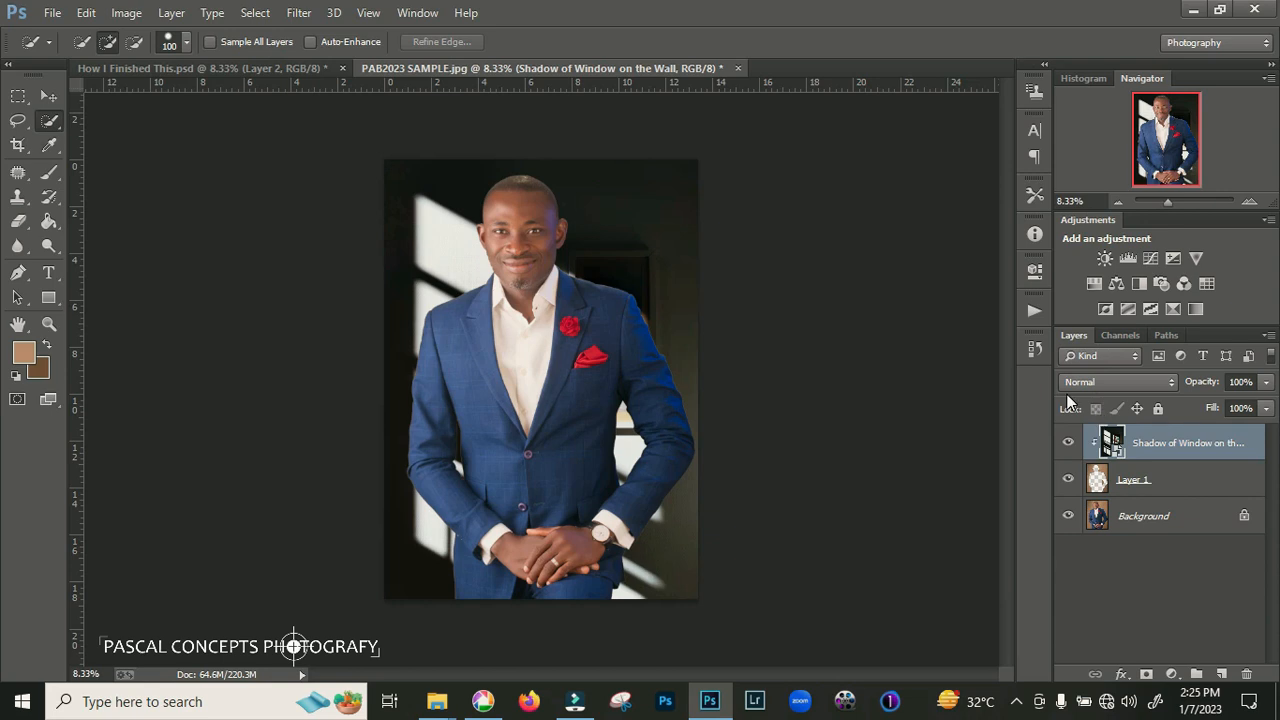
Examine the man's edges against the clipped shadow image around the head, collar and shoulders
key("ctrl+plus")
key("ctrl+plus")
key("ctrl+plus")
left_click(1158, 132)
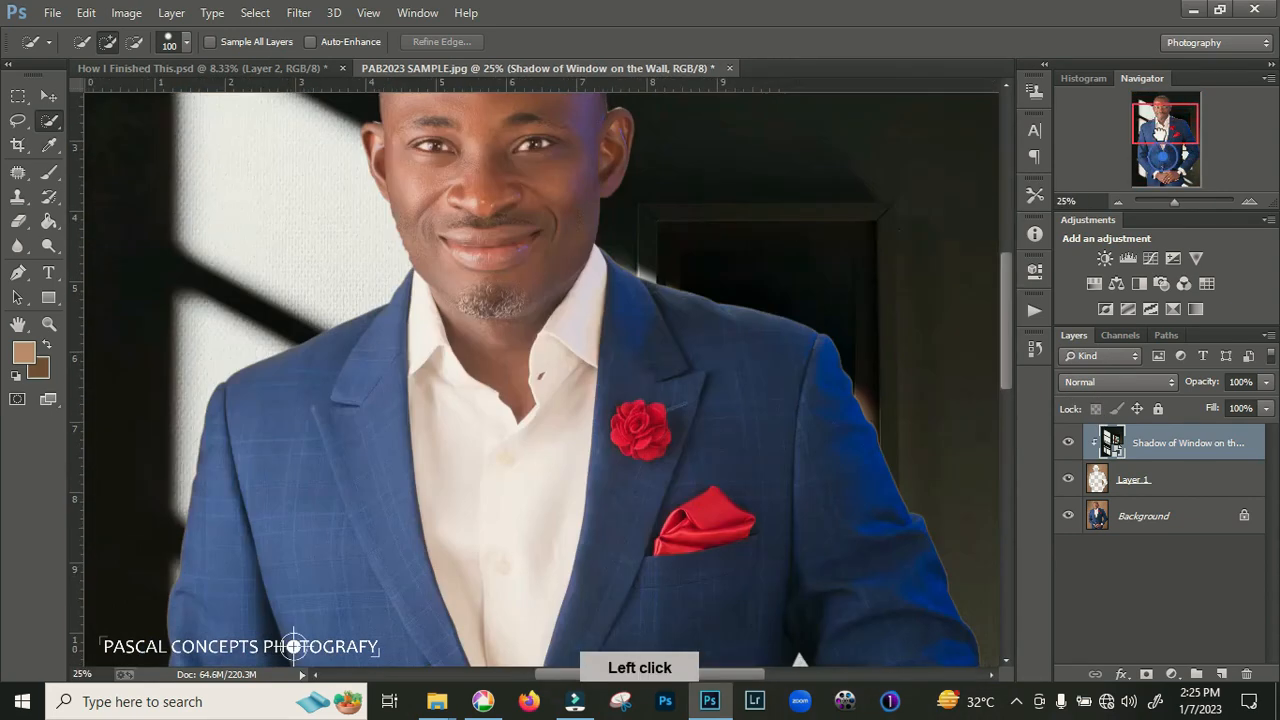
left_click_drag(1160, 133, 1154, 124)
key("ctrl+minus")
key("ctrl+minus")
key("ctrl+minus")
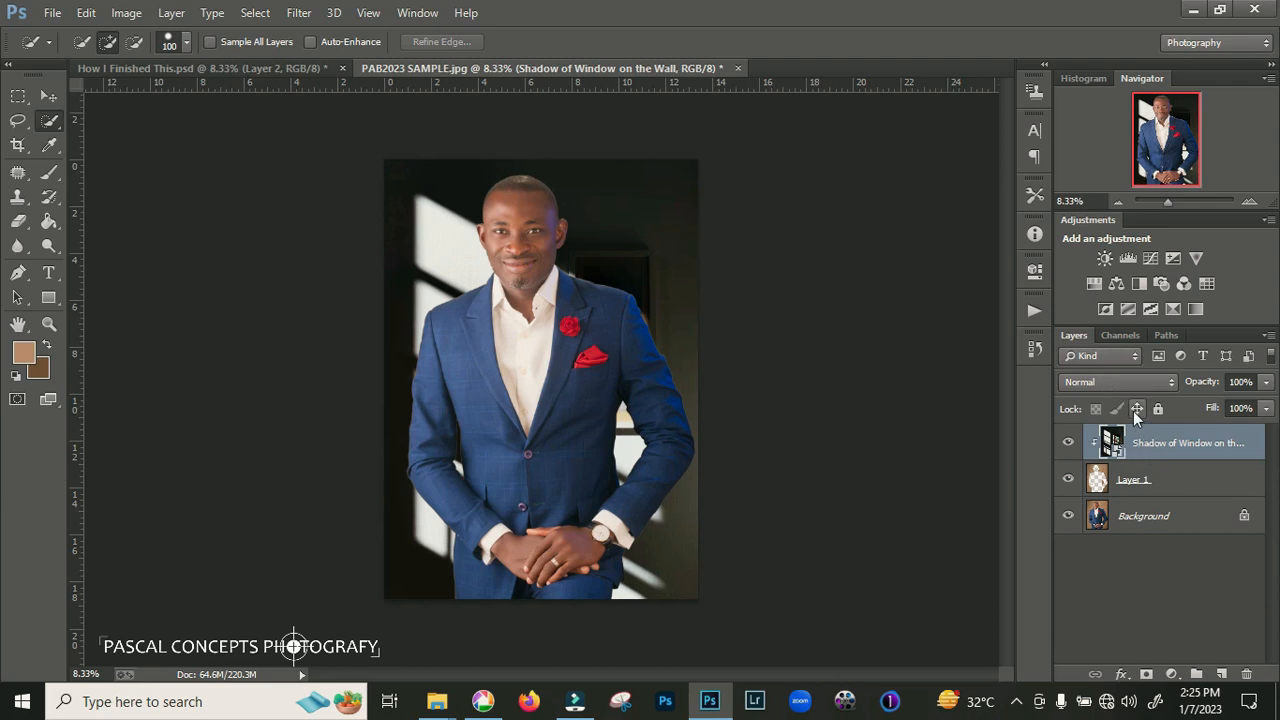
Set the window-shadow layer to Overlay blending at 52% opacity and check the blend up close
left_click(1126, 380)
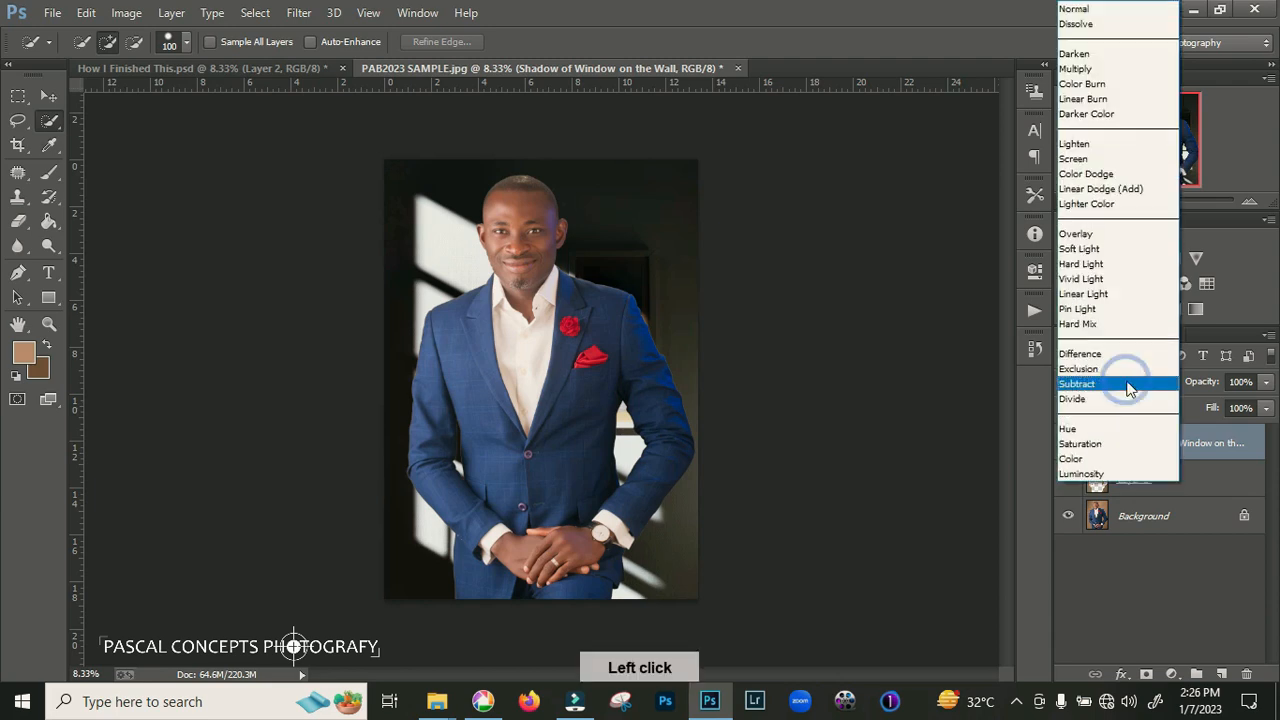
left_click(1082, 235)
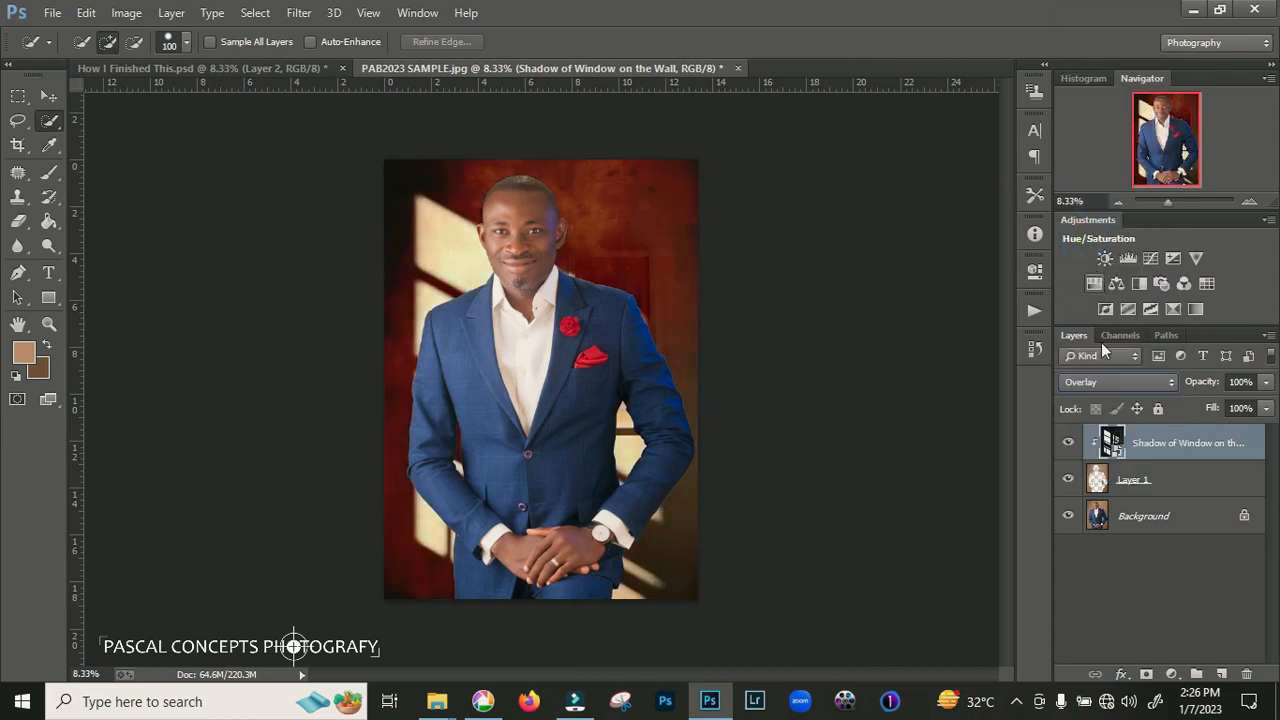
left_click_drag(1200, 387, 1155, 388)
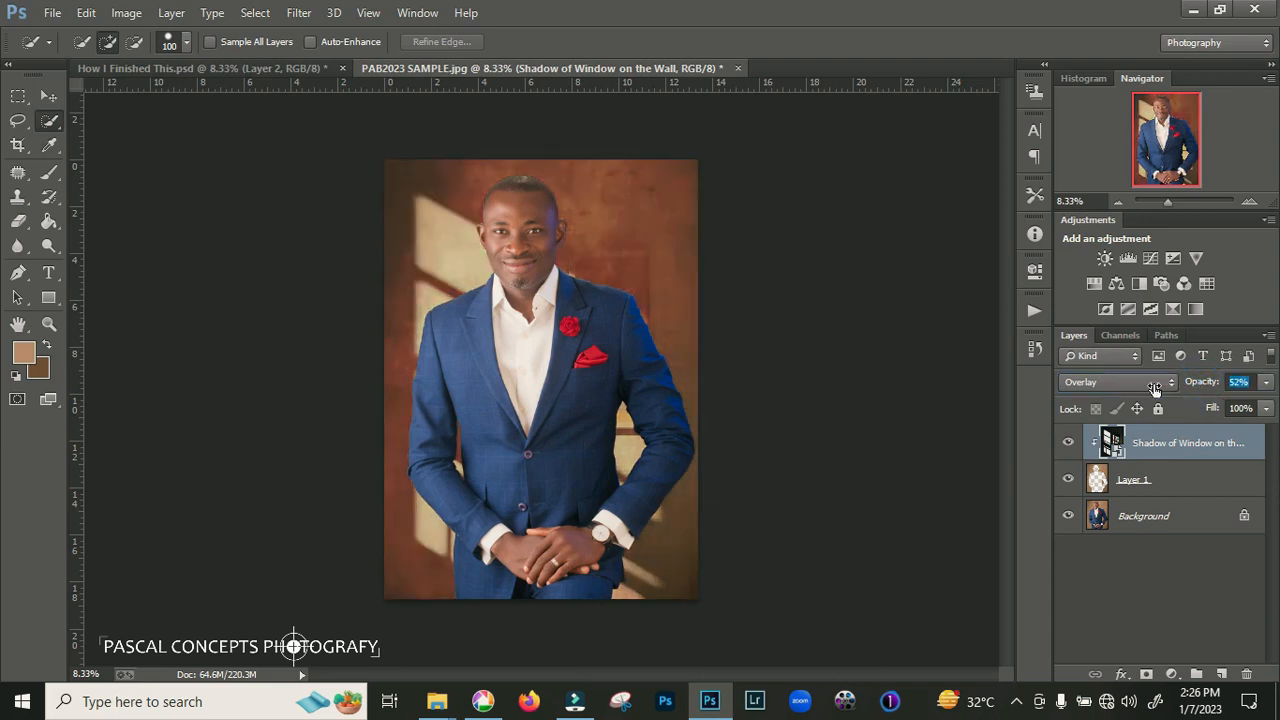
key("ctrl+plus")
key("ctrl+plus")
key("ctrl+plus")
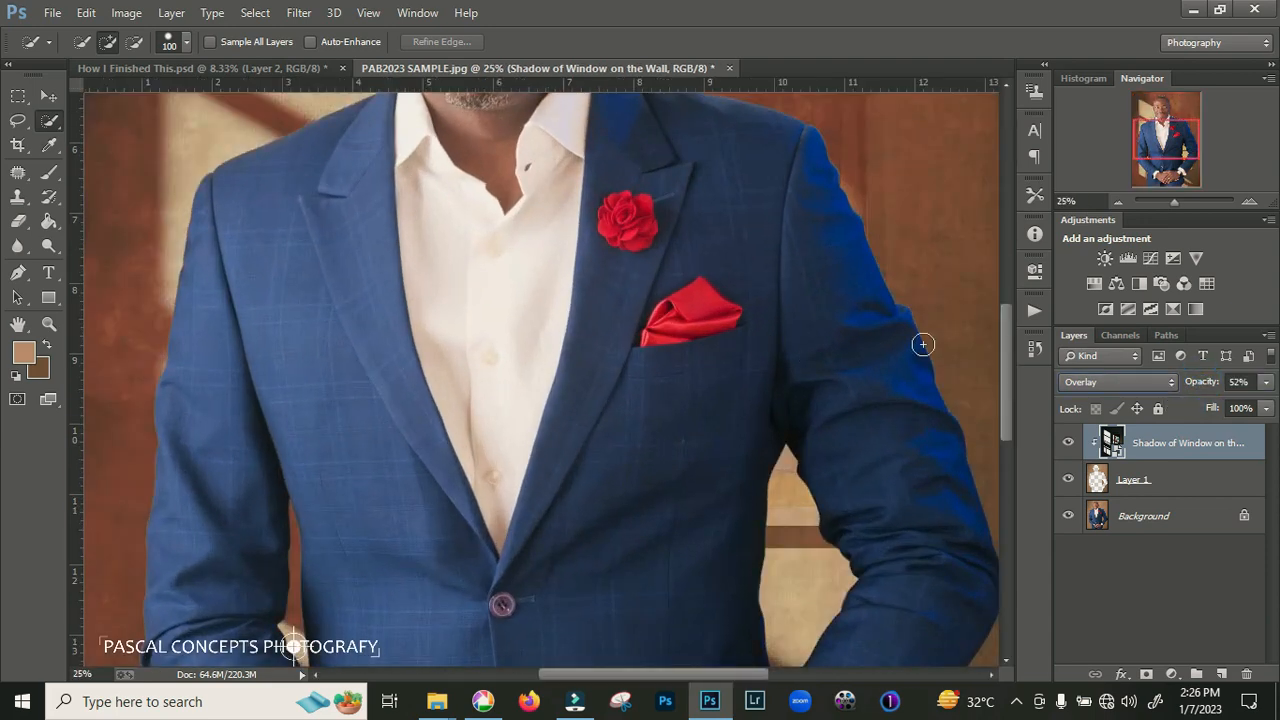
mouse_move(1166, 151)
left_mouse_down()
mouse_move(1163, 125)
mouse_move(1162, 143)
left_mouse_up()
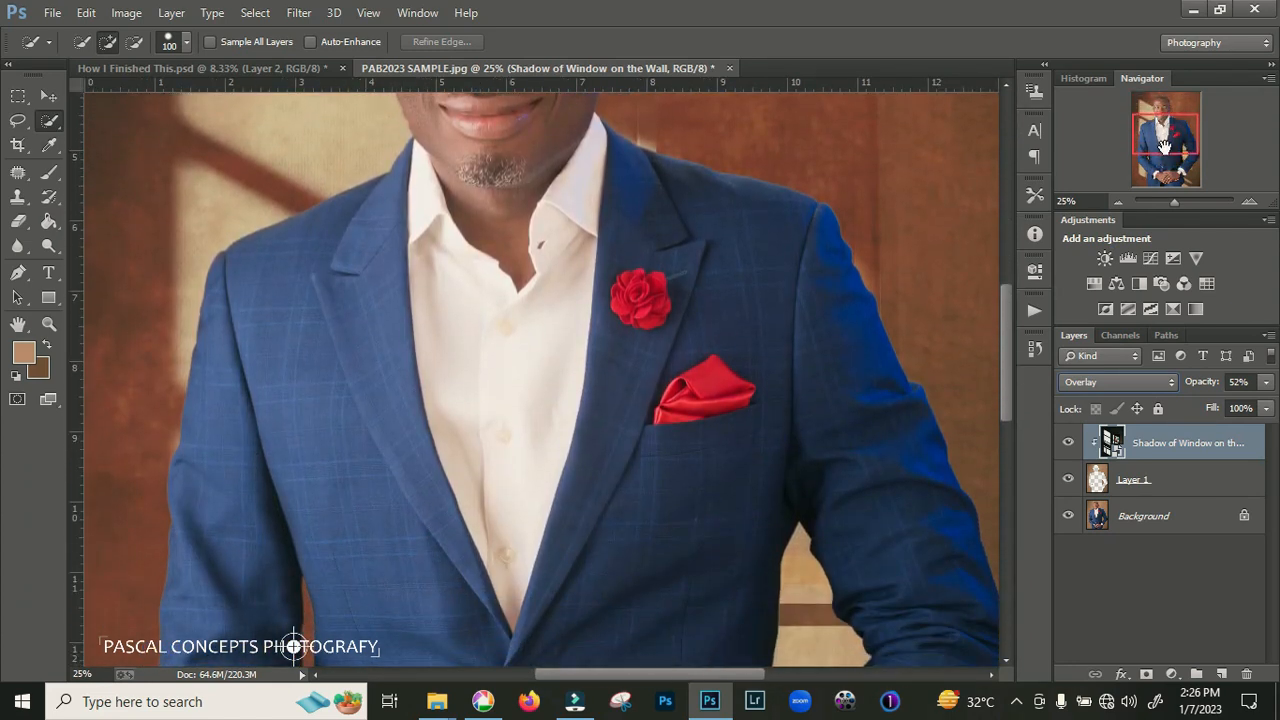
key("ctrl+minus")
key("ctrl+minus")
key("ctrl+minus")
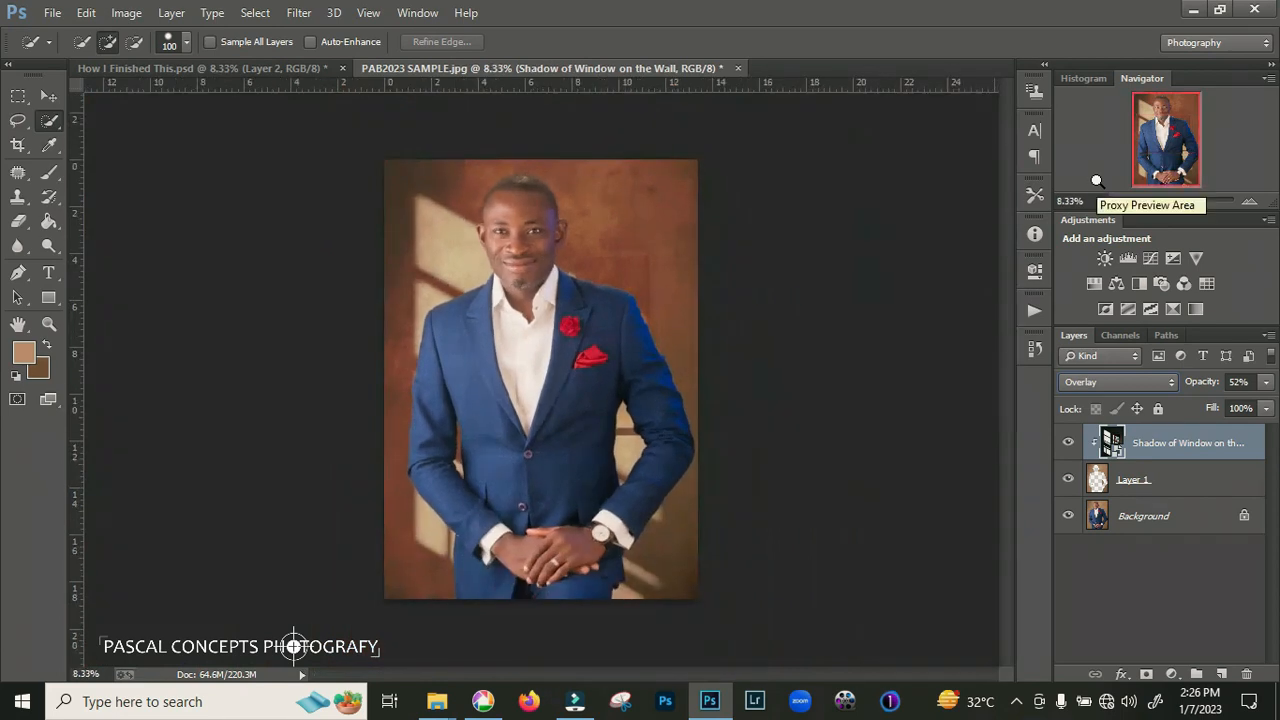
Rasterize the window-shadow layer and soften it with a Gaussian Blur of 20 pixels radius
right_click(1160, 458)
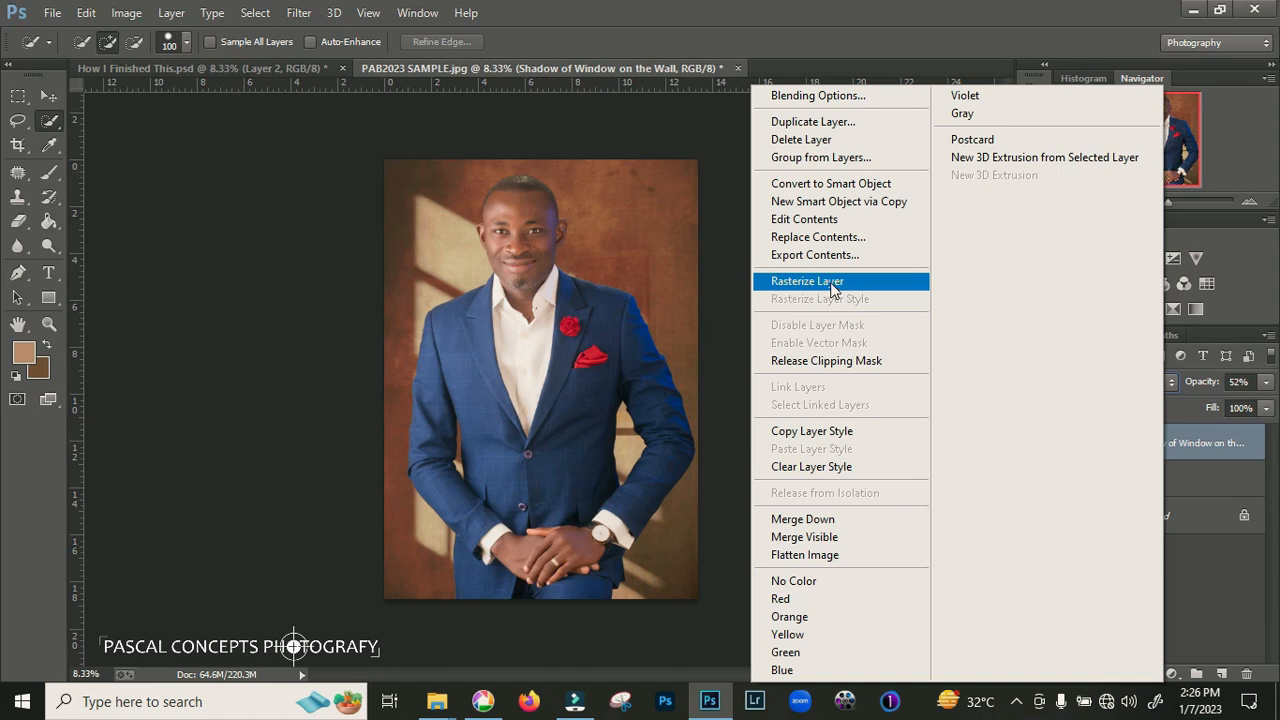
left_click(833, 285)
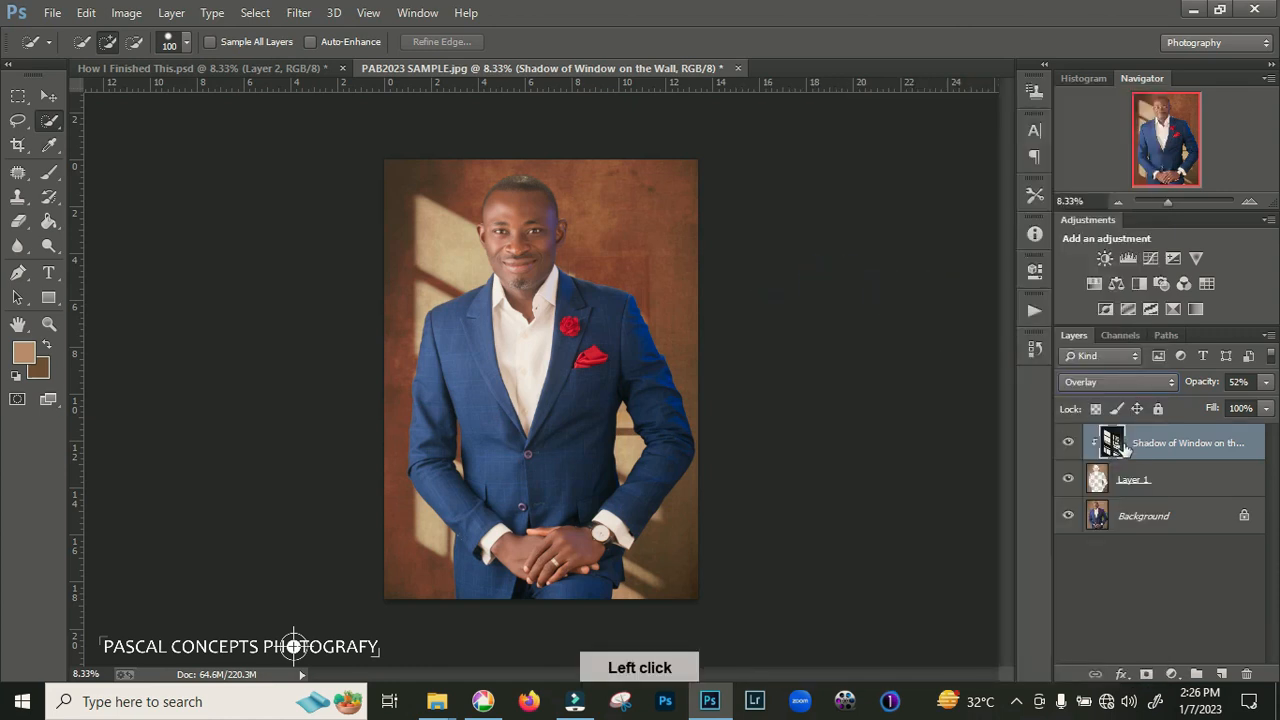
left_click(298, 12)
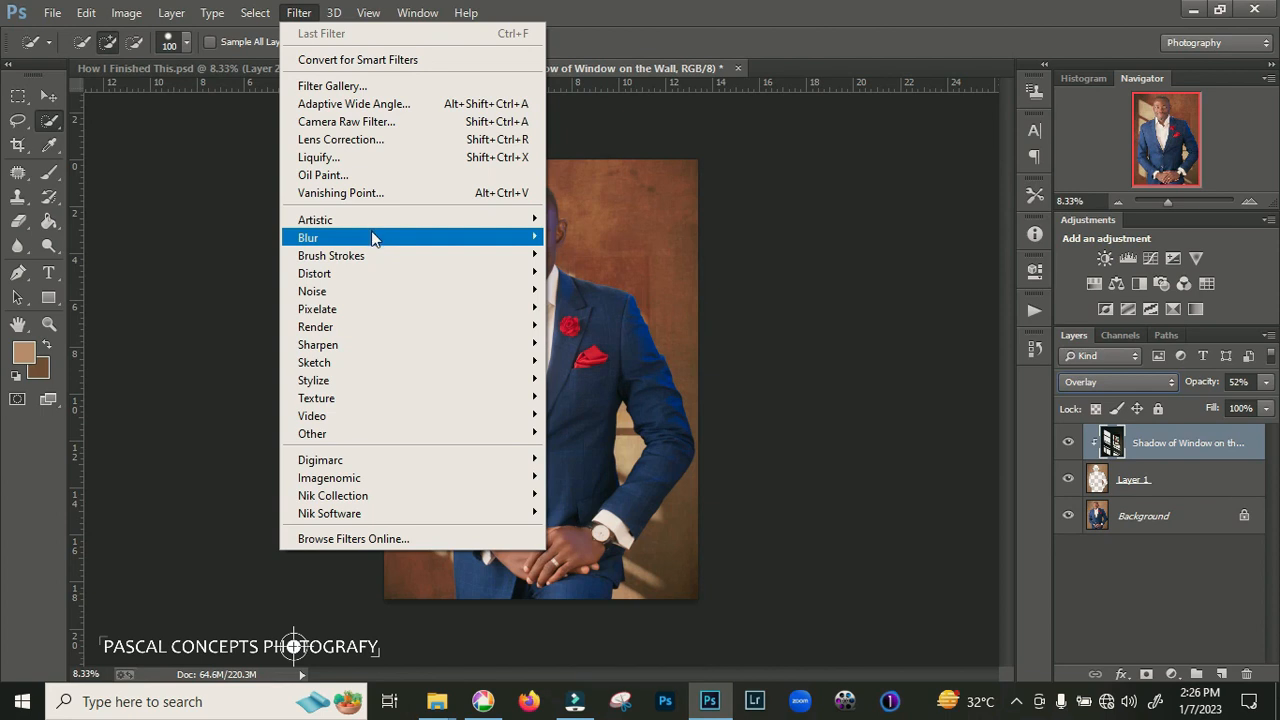
mouse_move(372, 237)
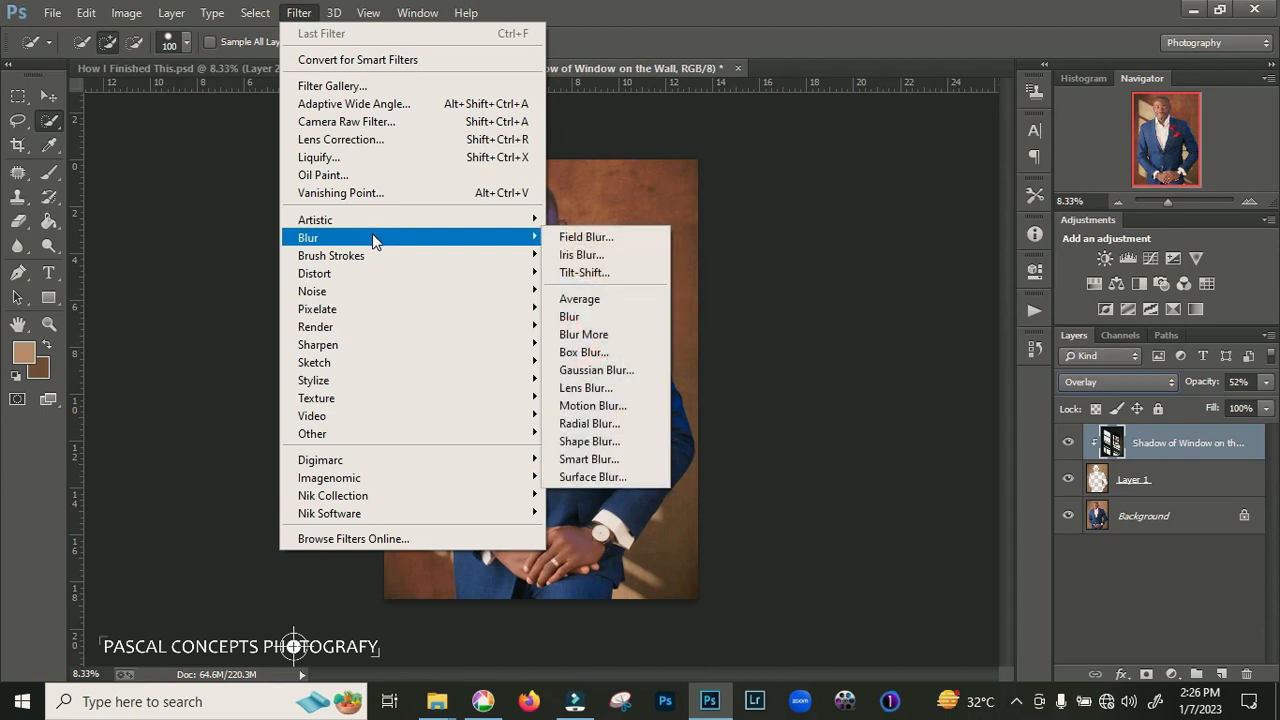
left_click(612, 376)
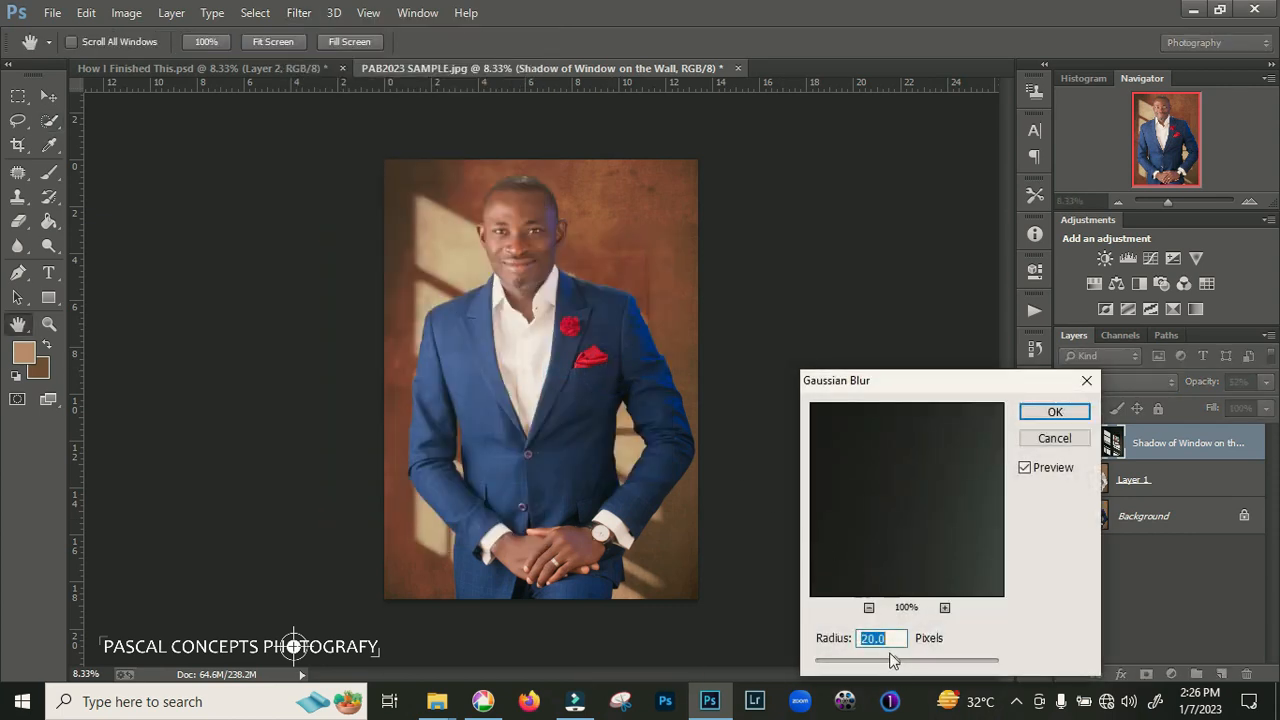
left_click(1054, 412)
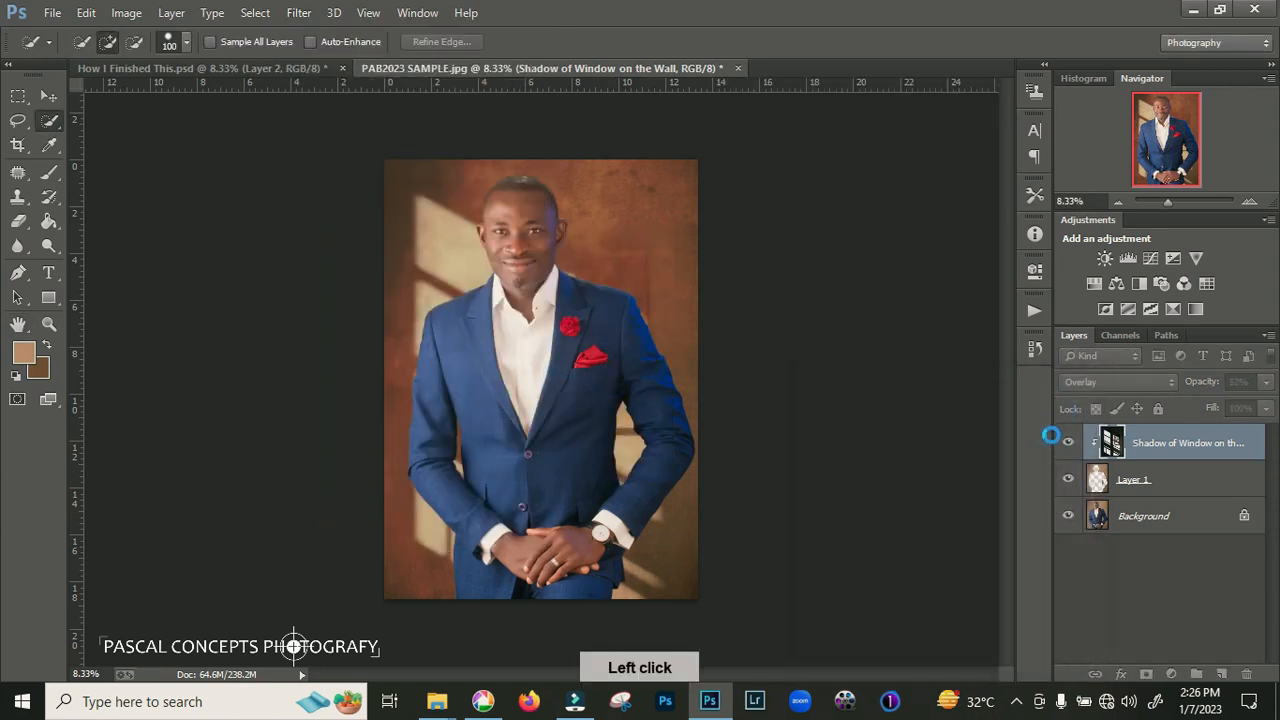
Lower the window-shadow layer's opacity to 30%, comparing the backdrop with the layer hidden and shown
key("ctrl+plus")
key("ctrl+plus")
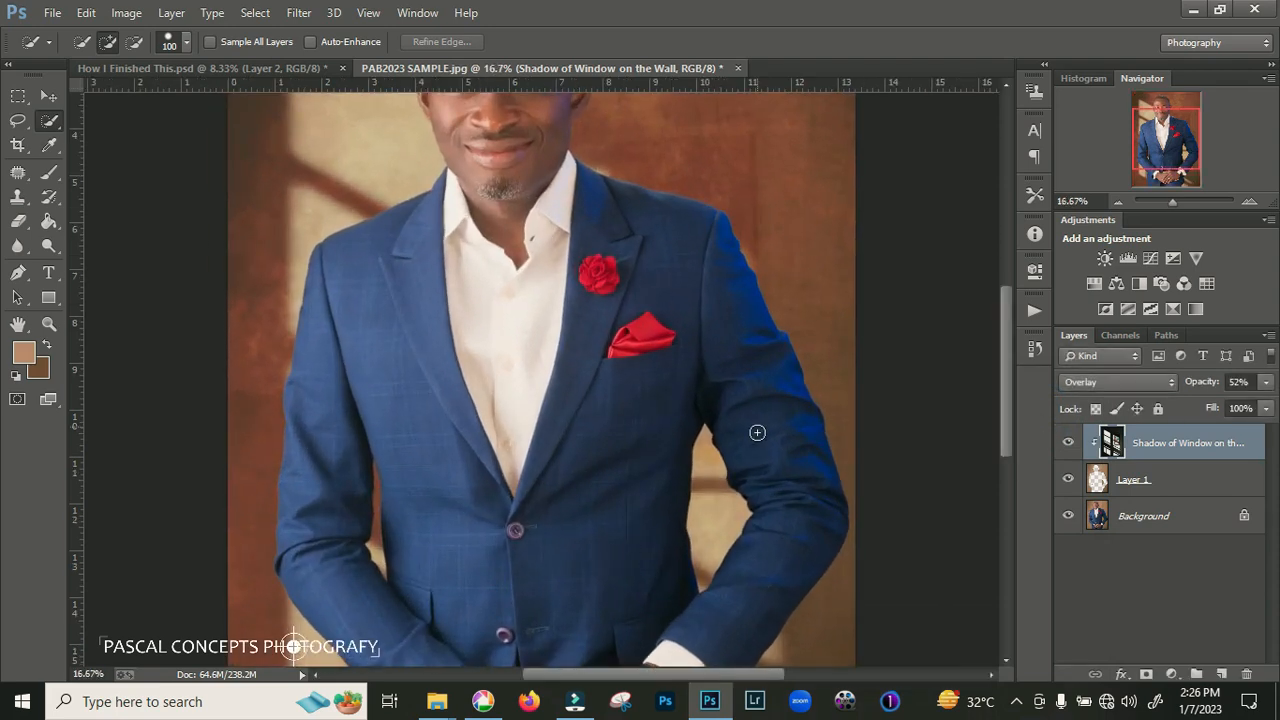
left_click(1197, 387)
left_click_drag(1185, 386, 1192, 386)
key("ctrl+minus")
key("ctrl+minus")
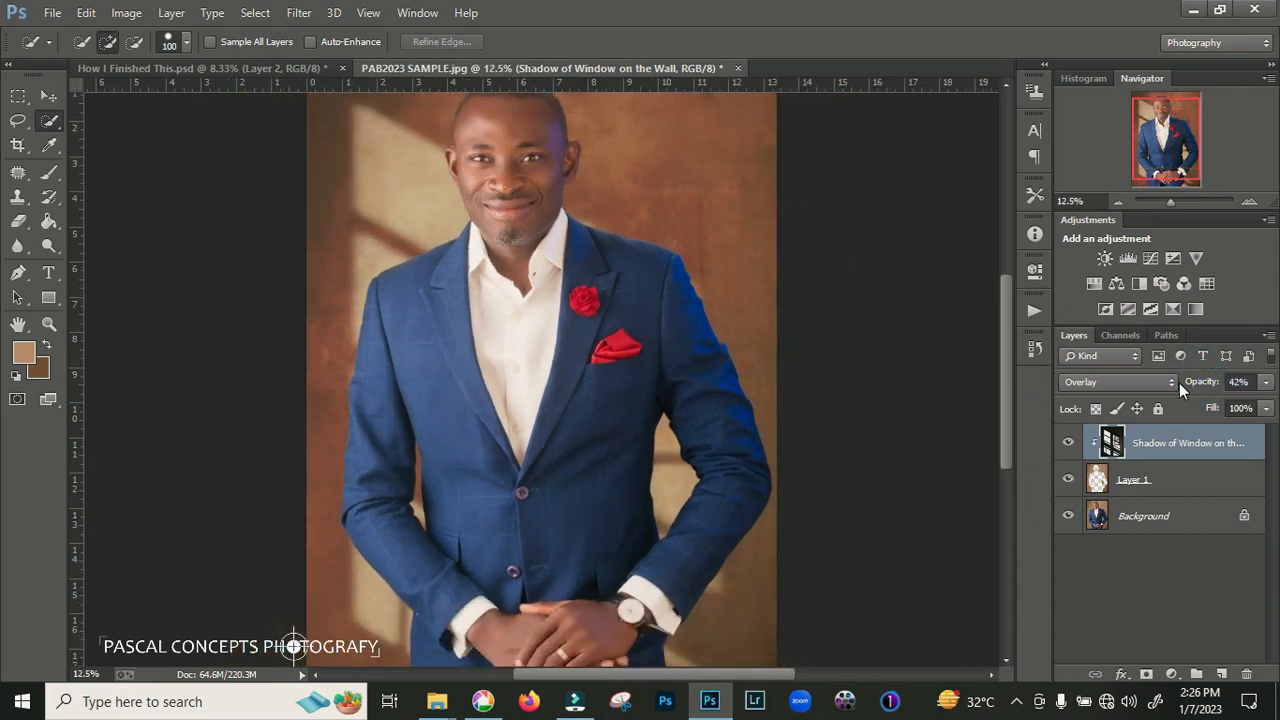
left_click(1068, 446)
left_click(1068, 446)
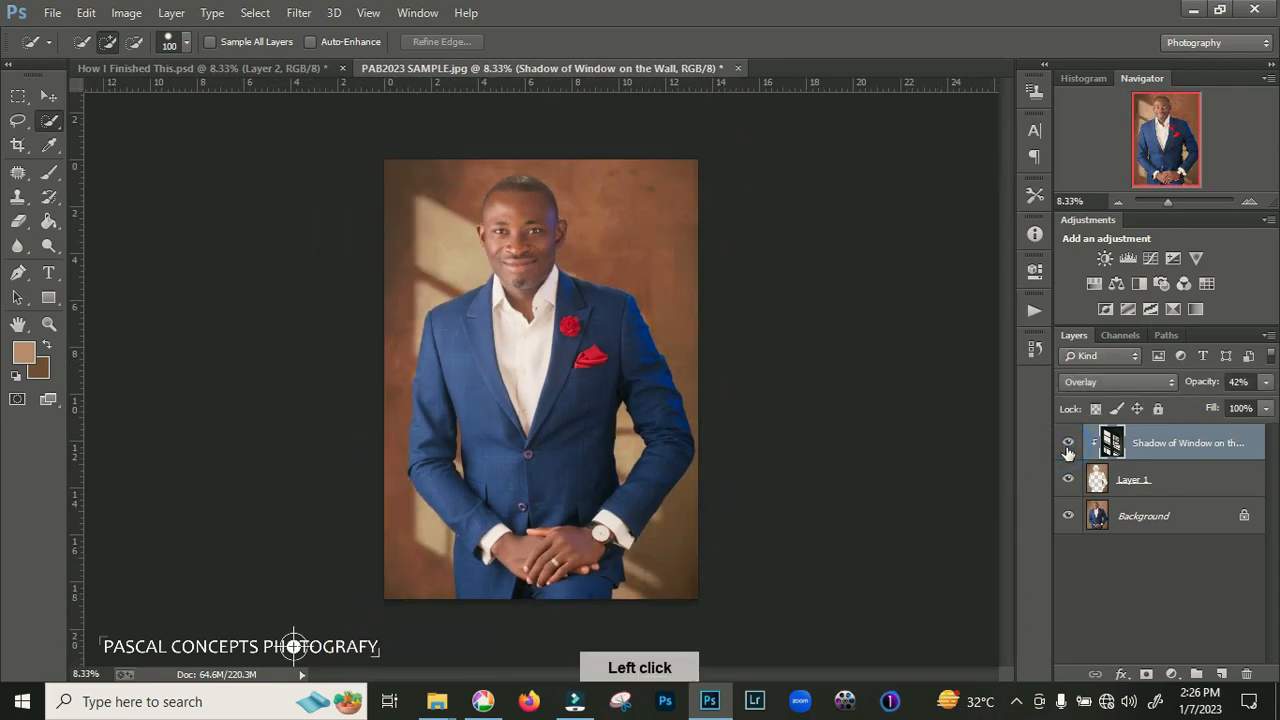
left_click_drag(1207, 386, 1192, 388)
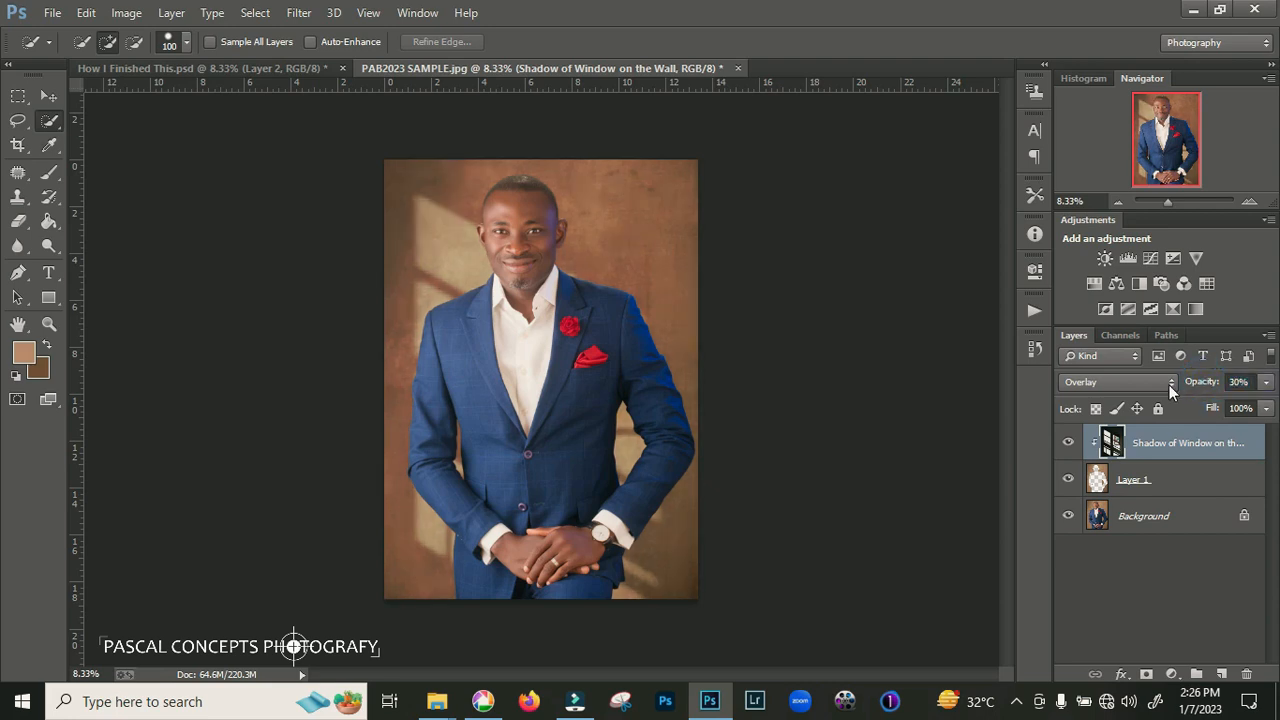
key("ctrl+equal")
key("ctrl+minus")
left_click(1201, 520)
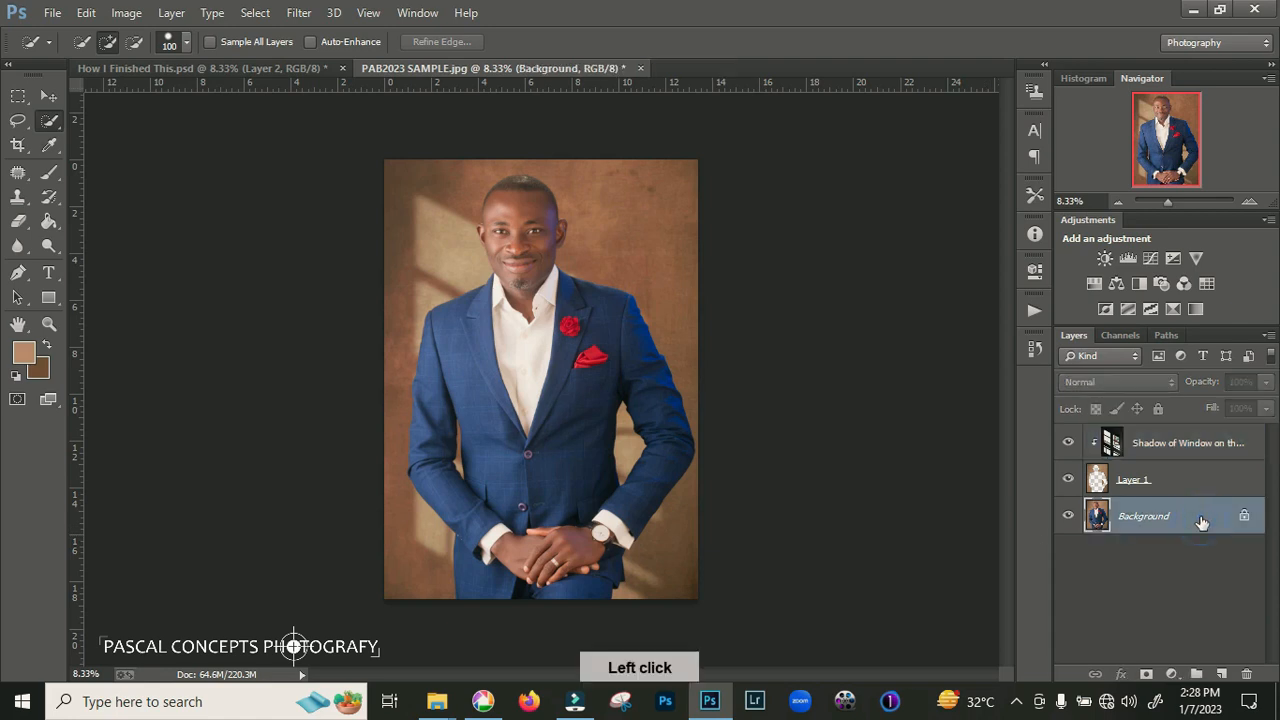
left_click(1249, 453)
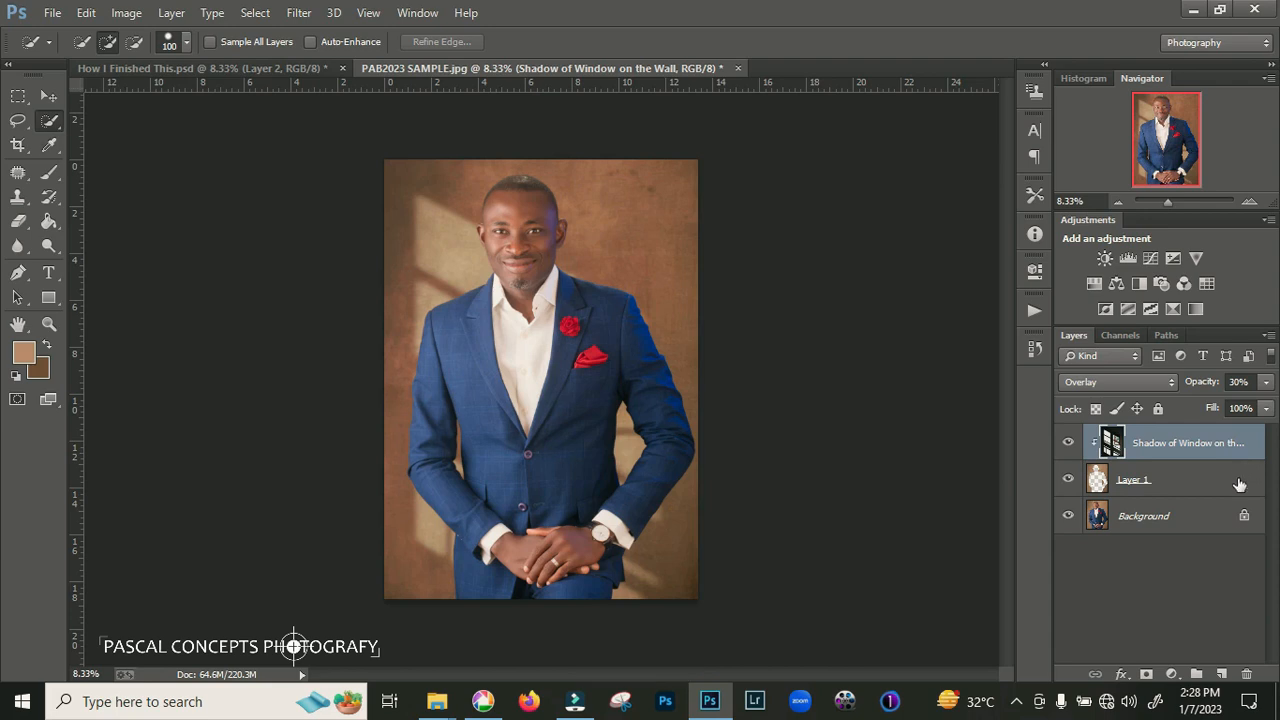
right_click(1242, 459)
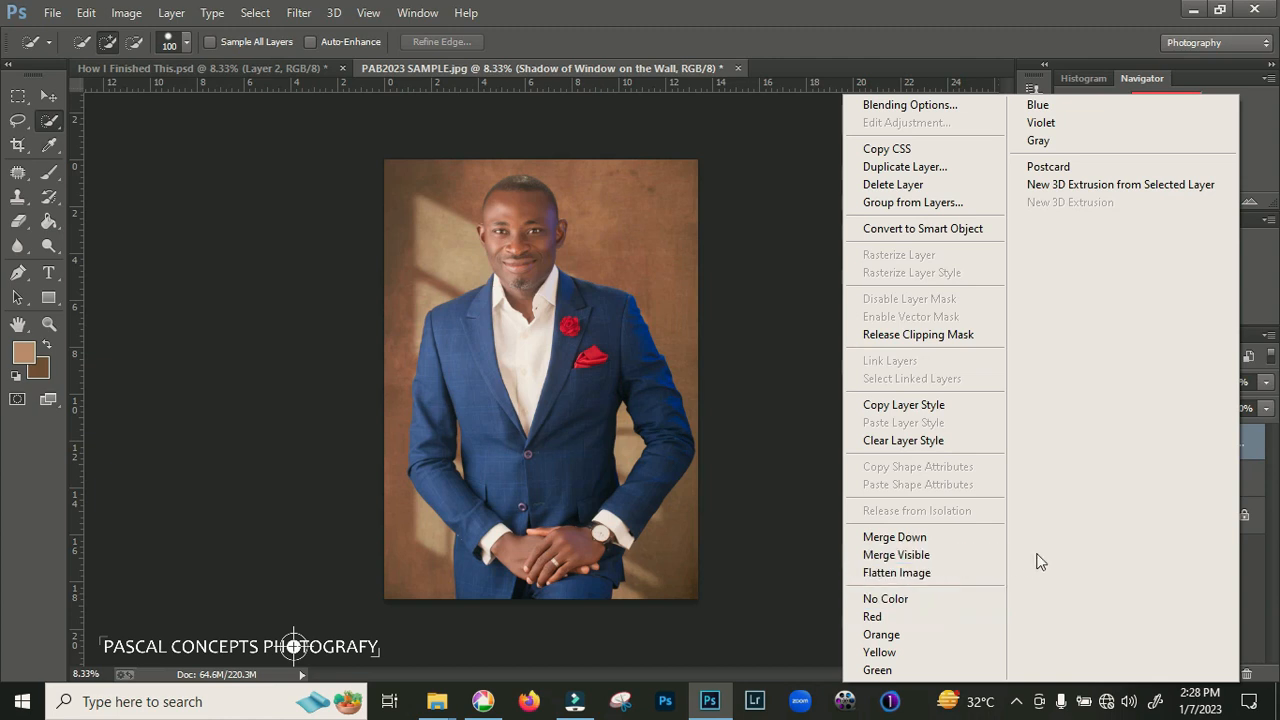
left_click(774, 363)
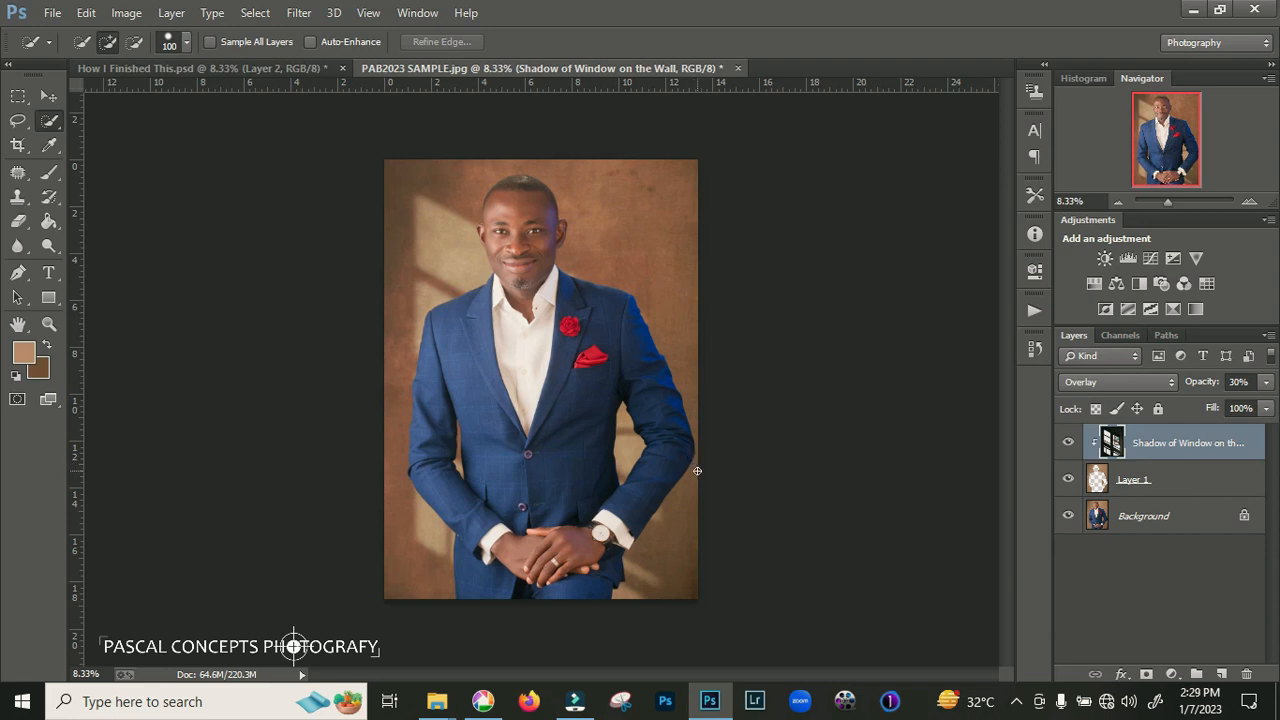
Stamp all visible layers into a new merged layer above the window shadow and check it by toggling its visibility
key("ctrl+alt")
key("ctrl+alt+shift+e")
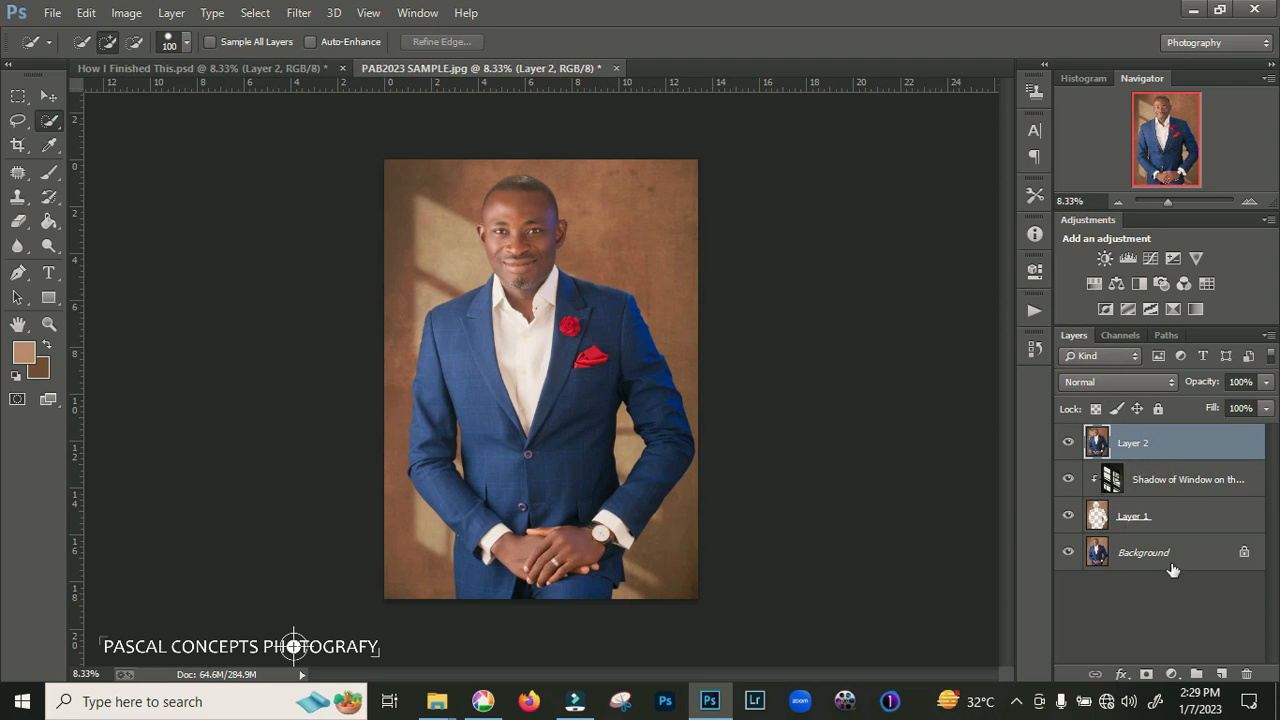
left_click(1069, 442)
left_click(1069, 443)
left_click(1070, 445)
left_click(1070, 445)
Select the white shirt front and both cuffs with the Quick Selection tool
left_click(49, 121)
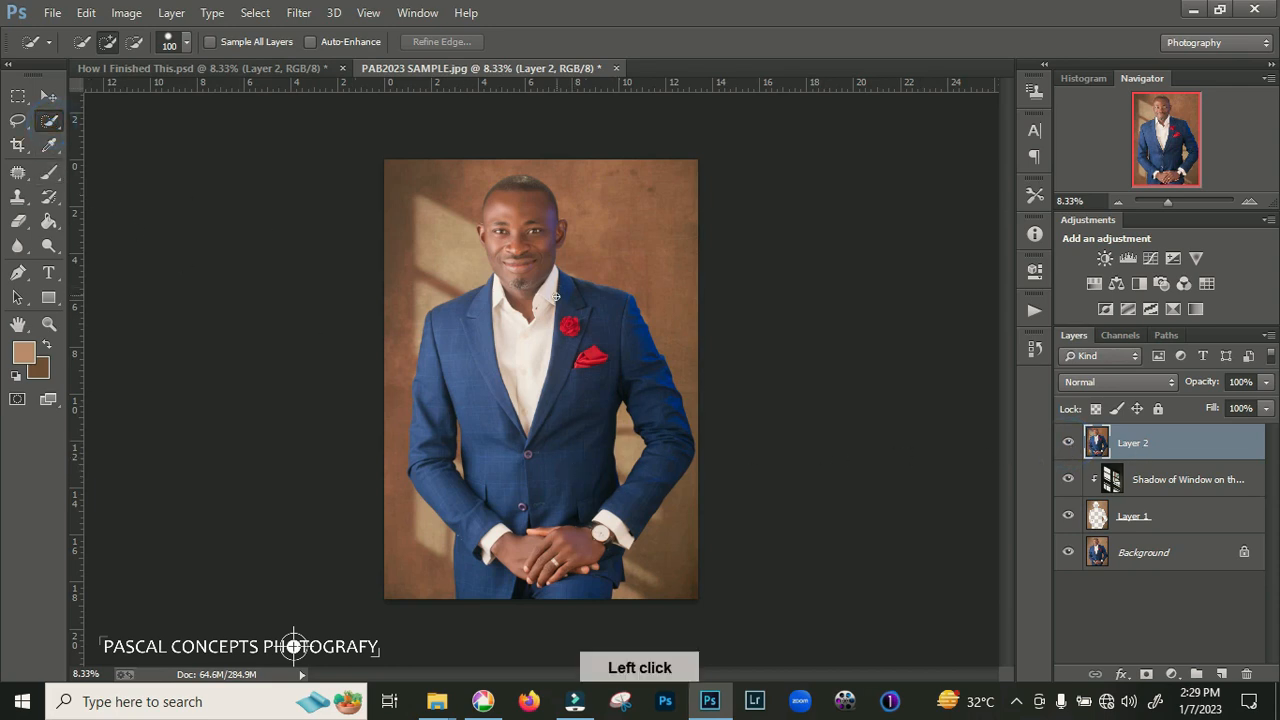
left_click_drag(497, 300, 508, 346)
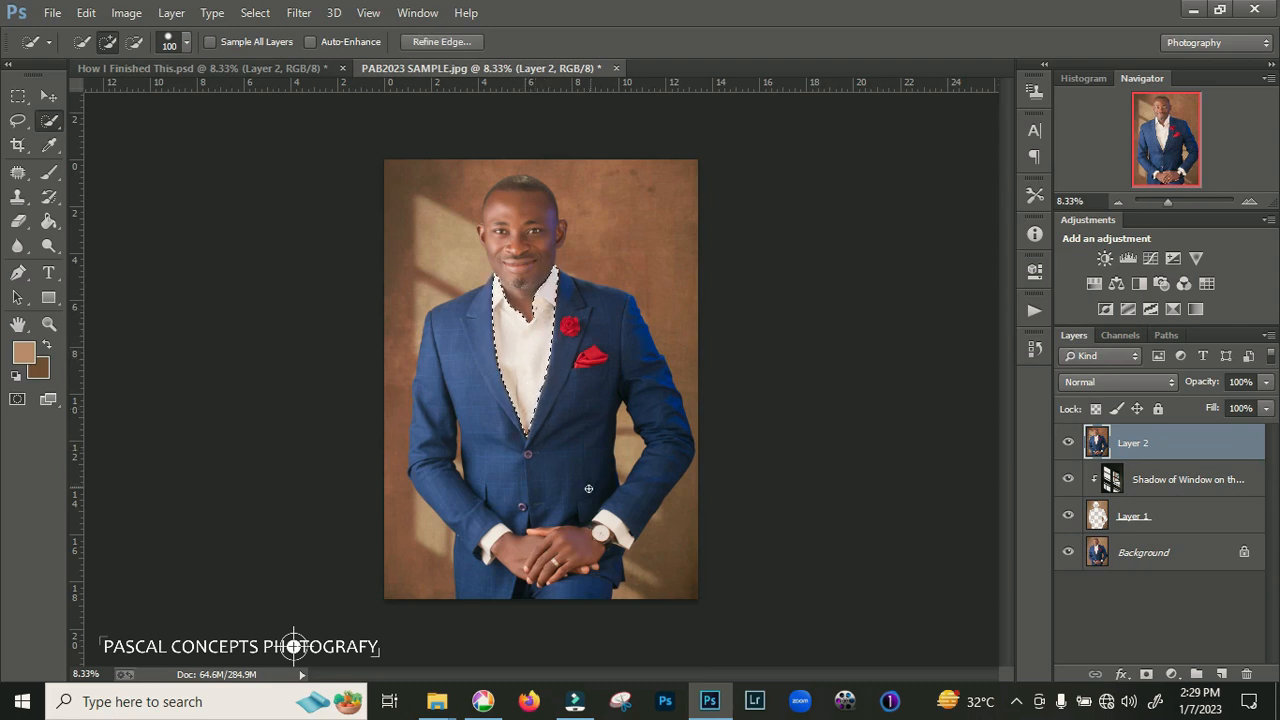
left_click(489, 541)
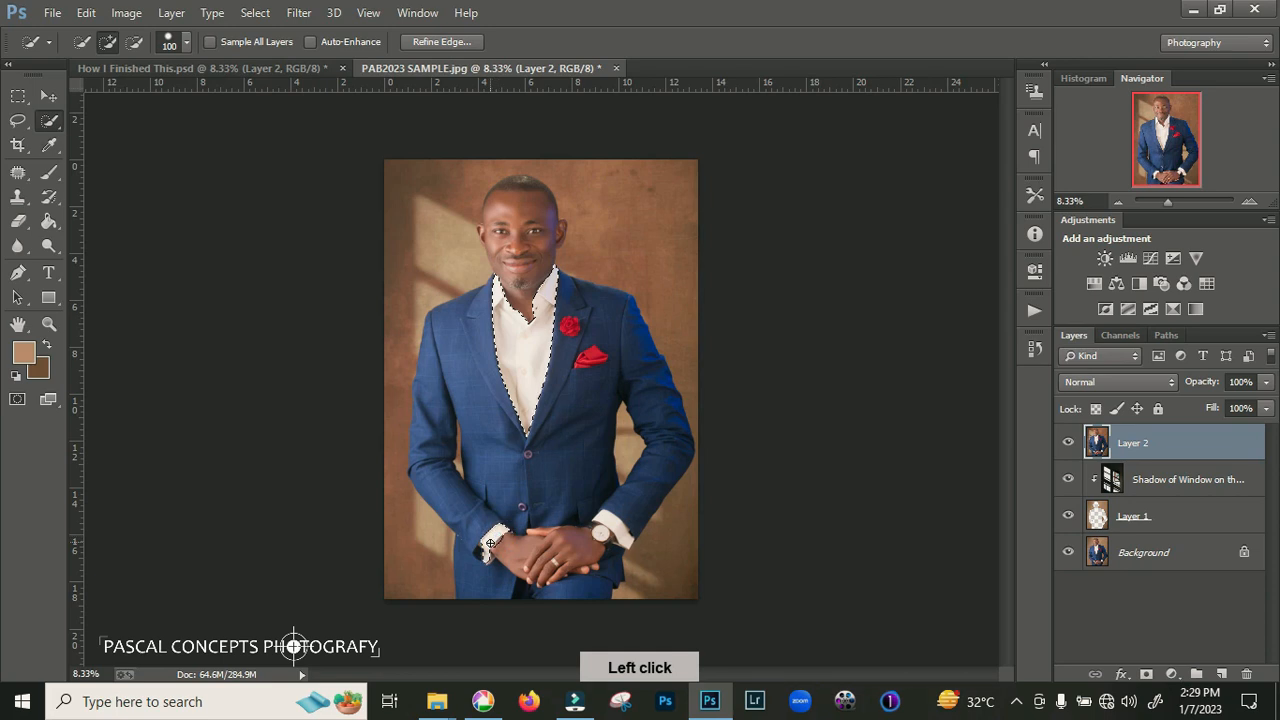
left_click(620, 533)
Refine the selection edges around both shirt cuffs with the Lasso tool, correcting areas by the wrist and watch
key("ctrl+plus")
key("ctrl+plus")
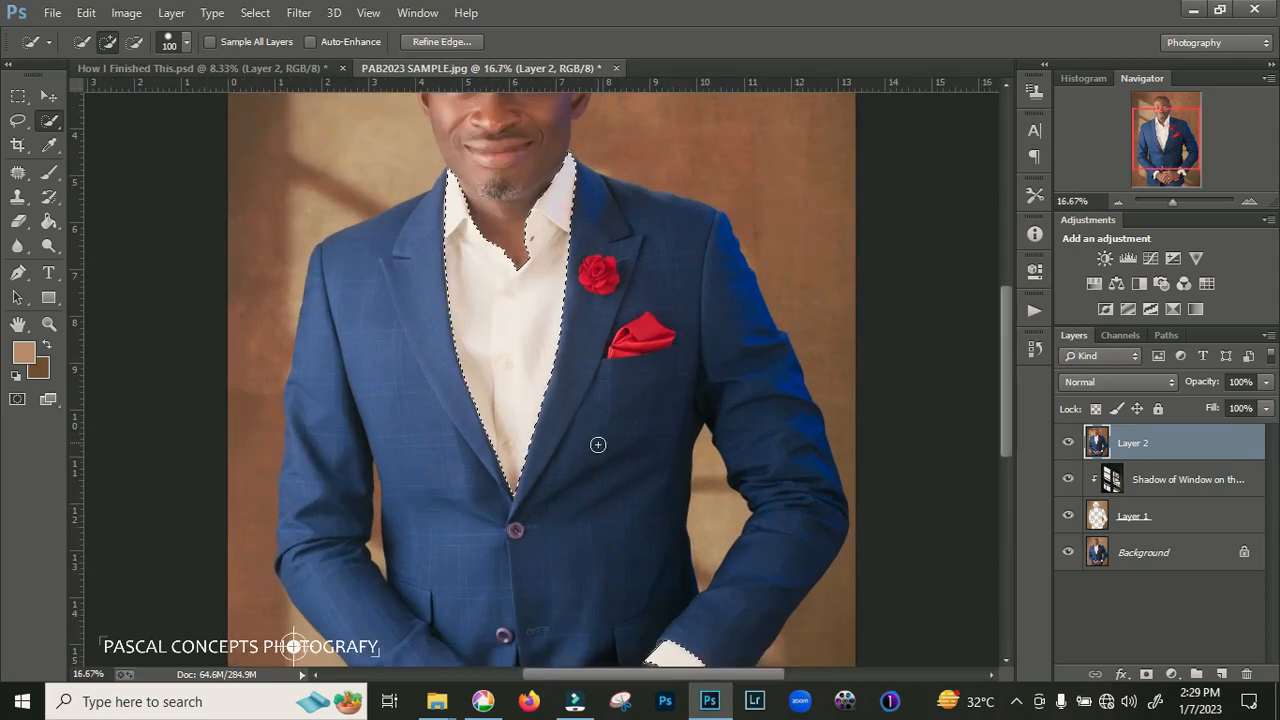
left_click_drag(1168, 140, 1164, 160)
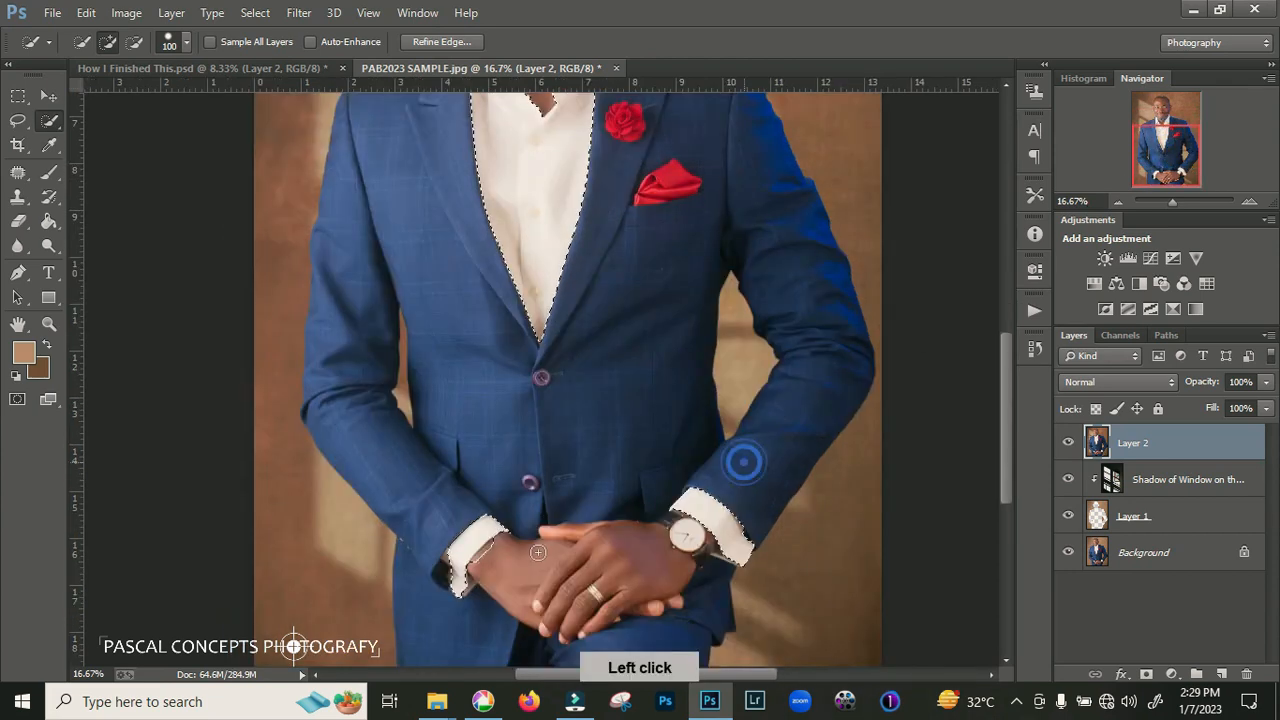
key("ctrl+plus")
key("ctrl+plus")
left_click_drag(550, 458, 676, 170)
left_click(18, 120)
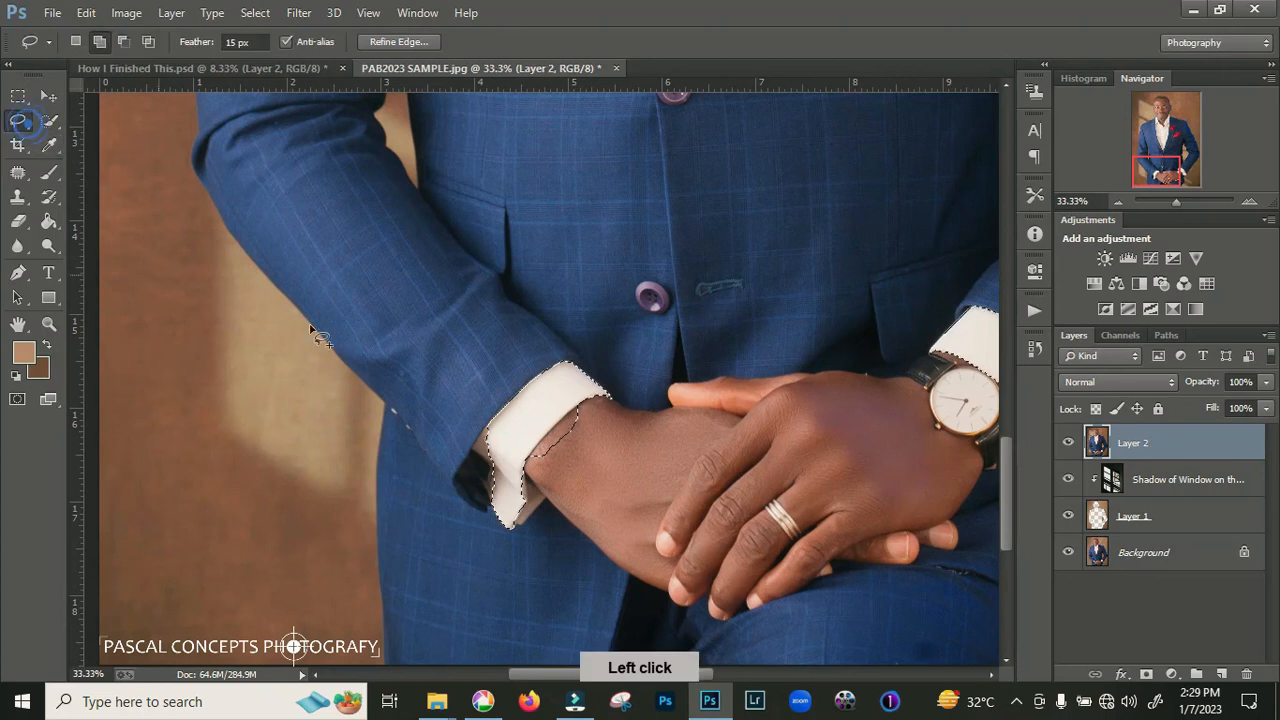
mouse_move(548, 442)
left_mouse_down()
mouse_move(584, 447)
mouse_move(527, 496)
mouse_move(502, 419)
mouse_move(486, 425)
mouse_move(478, 465)
mouse_move(515, 530)
mouse_move(543, 523)
mouse_move(558, 428)
mouse_move(527, 473)
mouse_move(545, 497)
left_mouse_up()
left_click_drag(869, 466, 529, 489)
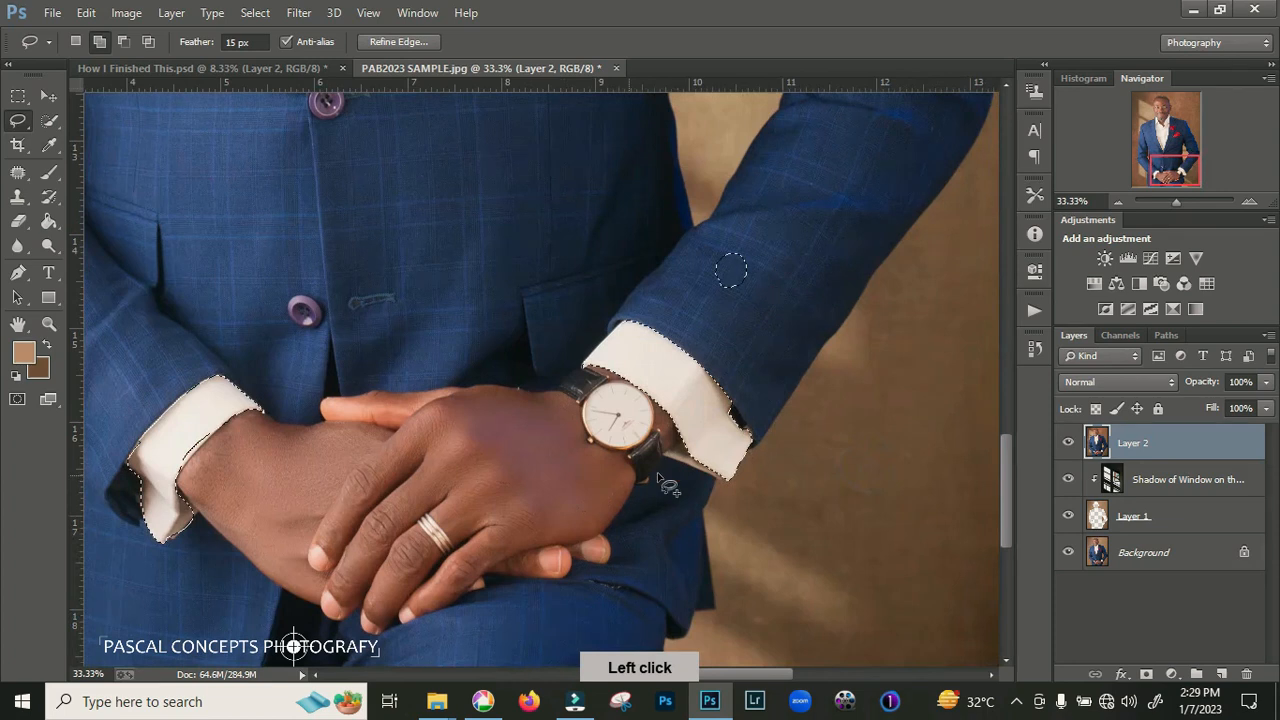
mouse_move(743, 271)
left_mouse_down()
mouse_move(803, 303)
mouse_move(822, 240)
left_mouse_up()
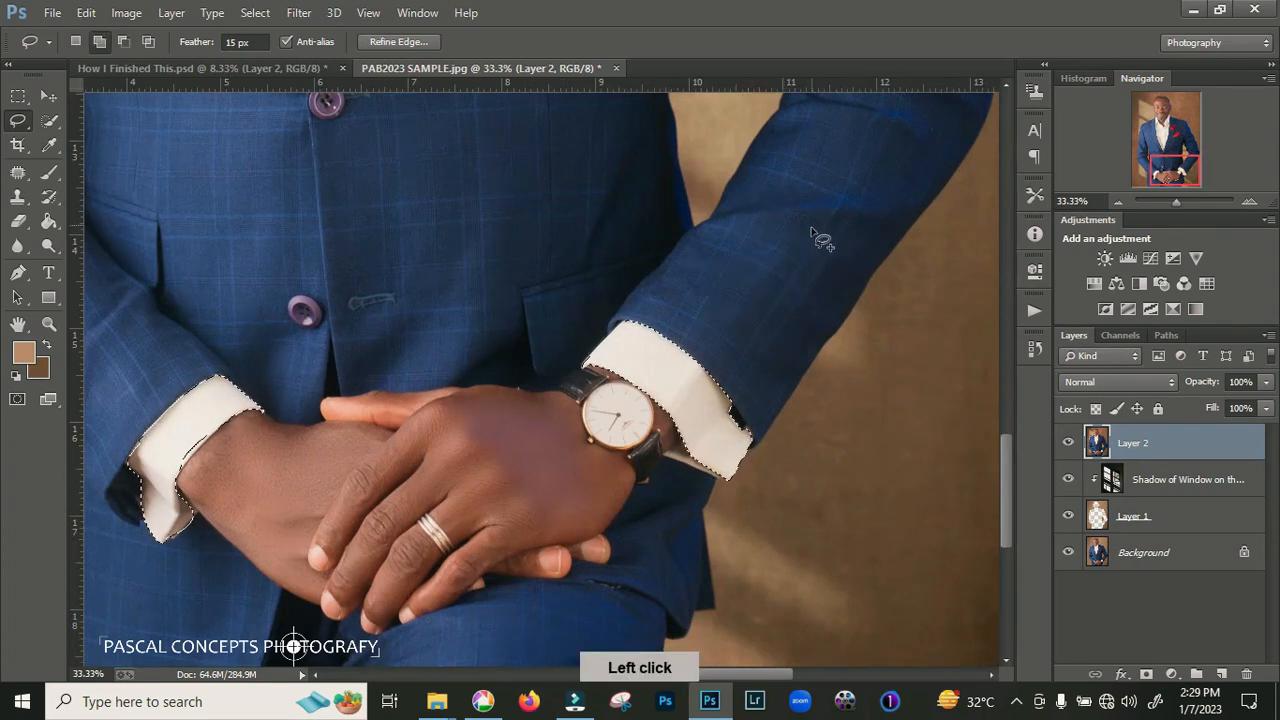
mouse_move(697, 421)
left_mouse_down()
mouse_move(681, 460)
mouse_move(704, 476)
mouse_move(748, 472)
mouse_move(697, 421)
left_mouse_up()
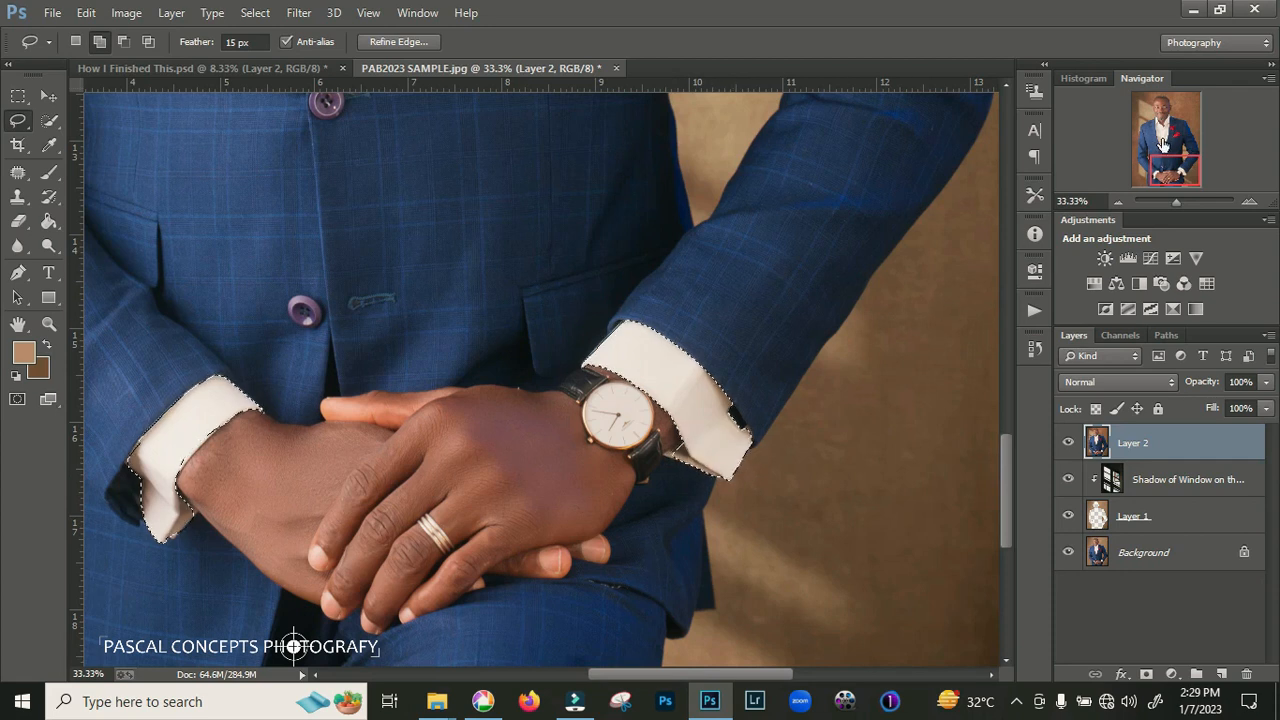
Subtract the small dark mark on the shirt collar from the selection with the Lasso and check the whole selection
left_click(1165, 125)
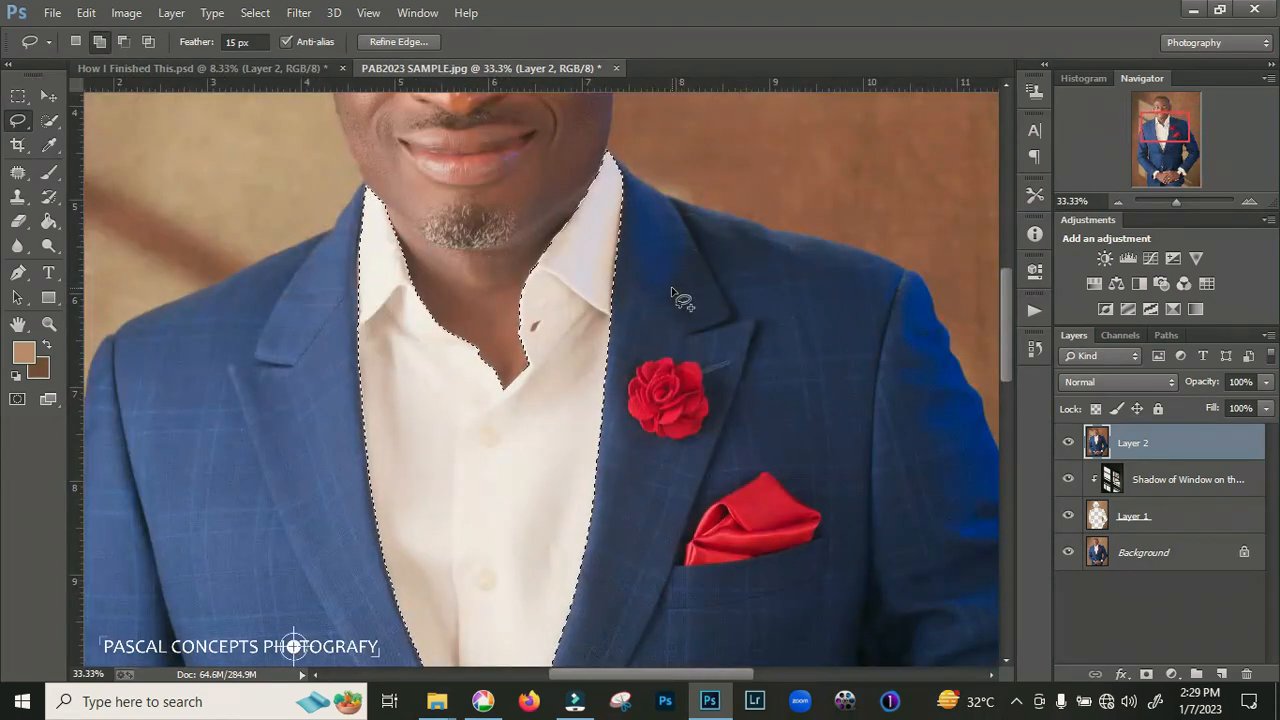
key("alt")
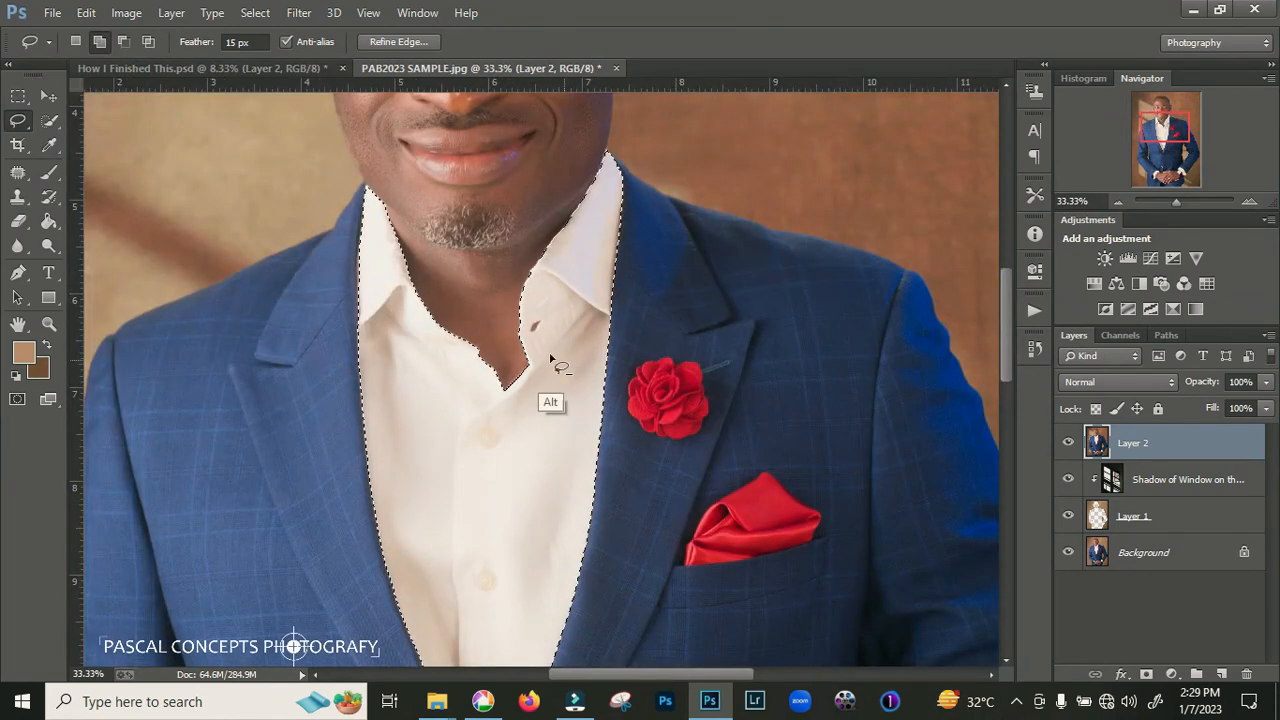
mouse_move(535, 328)
left_mouse_down()
mouse_move(523, 291)
mouse_move(540, 362)
mouse_move(566, 337)
mouse_move(578, 347)
left_mouse_up()
scroll(591, 340, "down", 3)
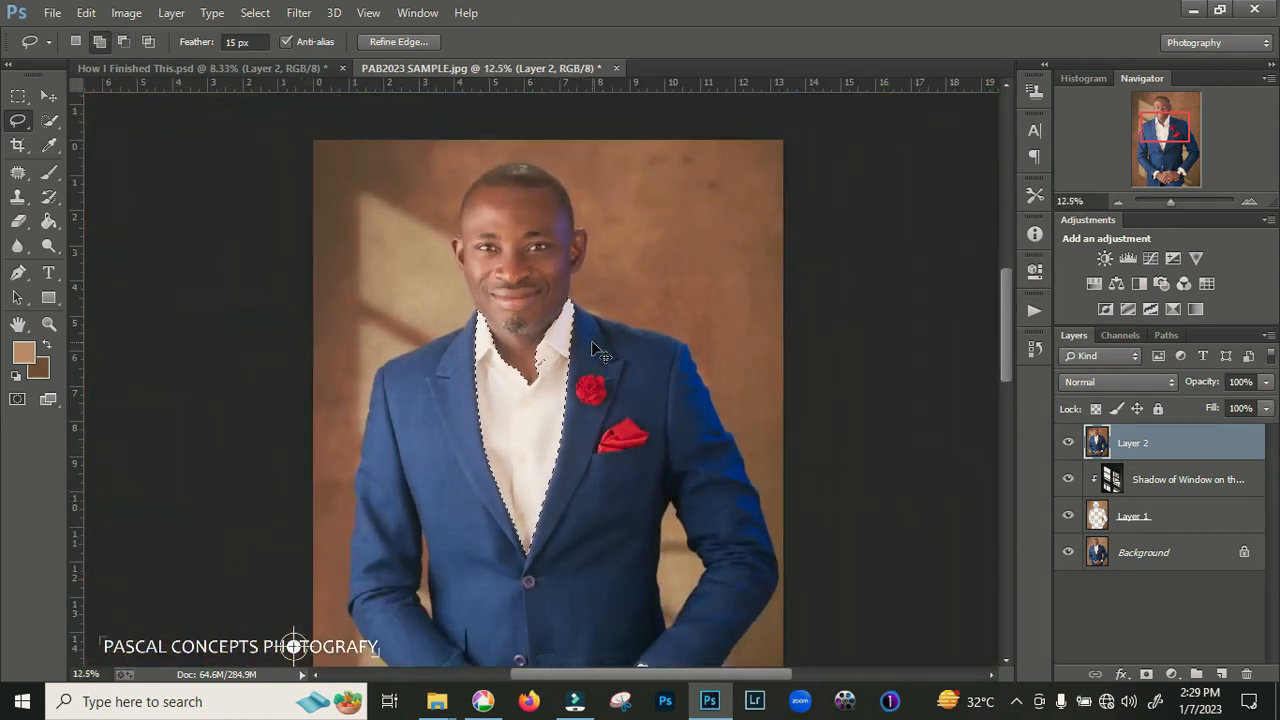
scroll(591, 350, "down", 1)
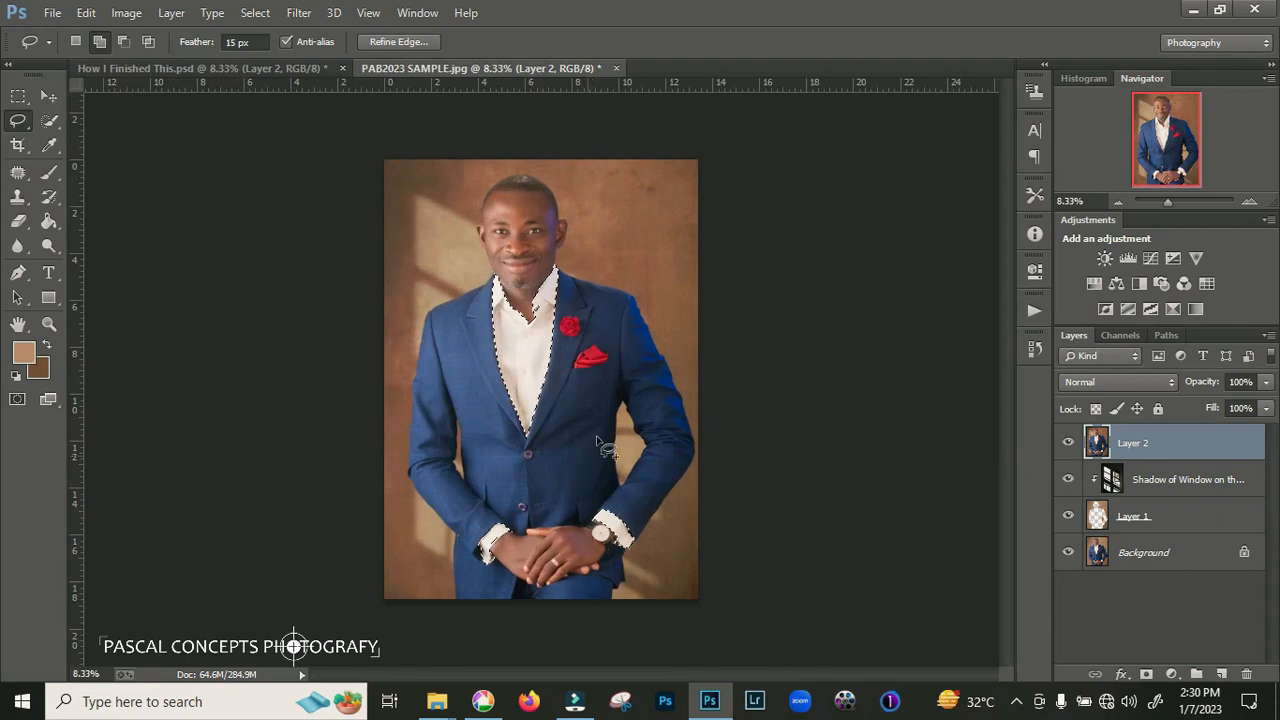
Feather the shirt and cuff selection by 2 pixels
right_click(519, 381)
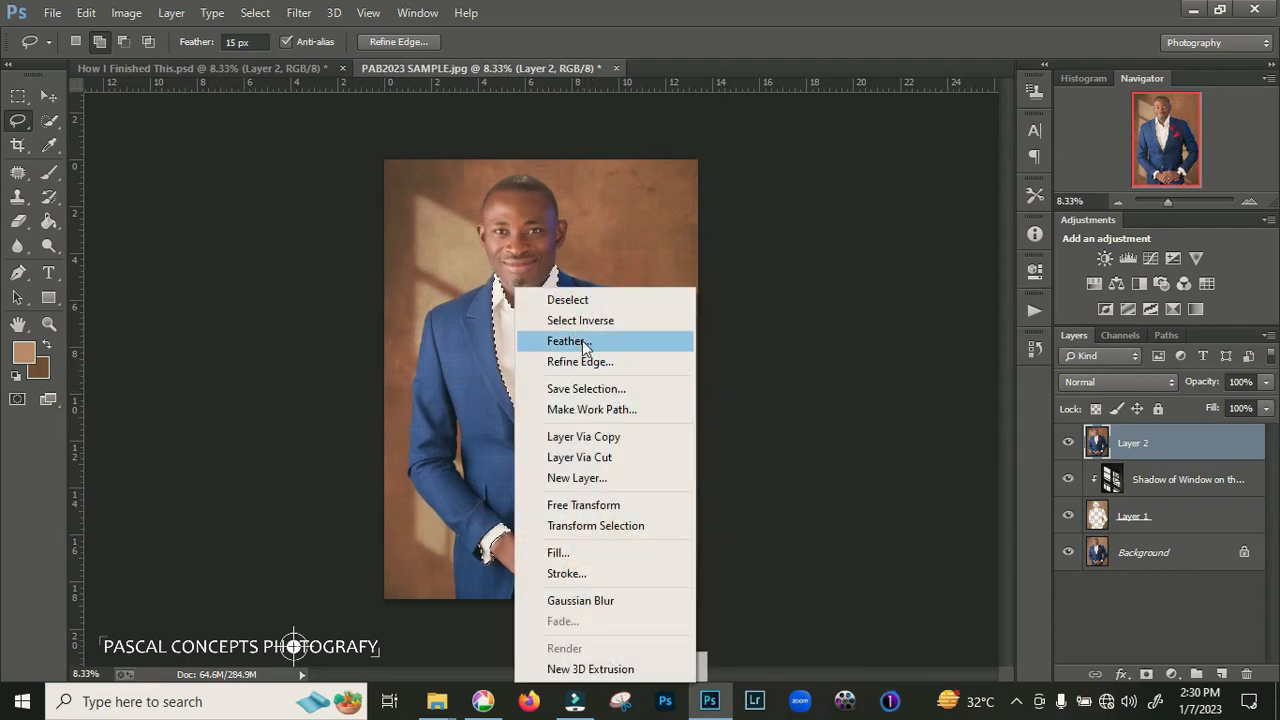
left_click(584, 344)
left_click(738, 240)
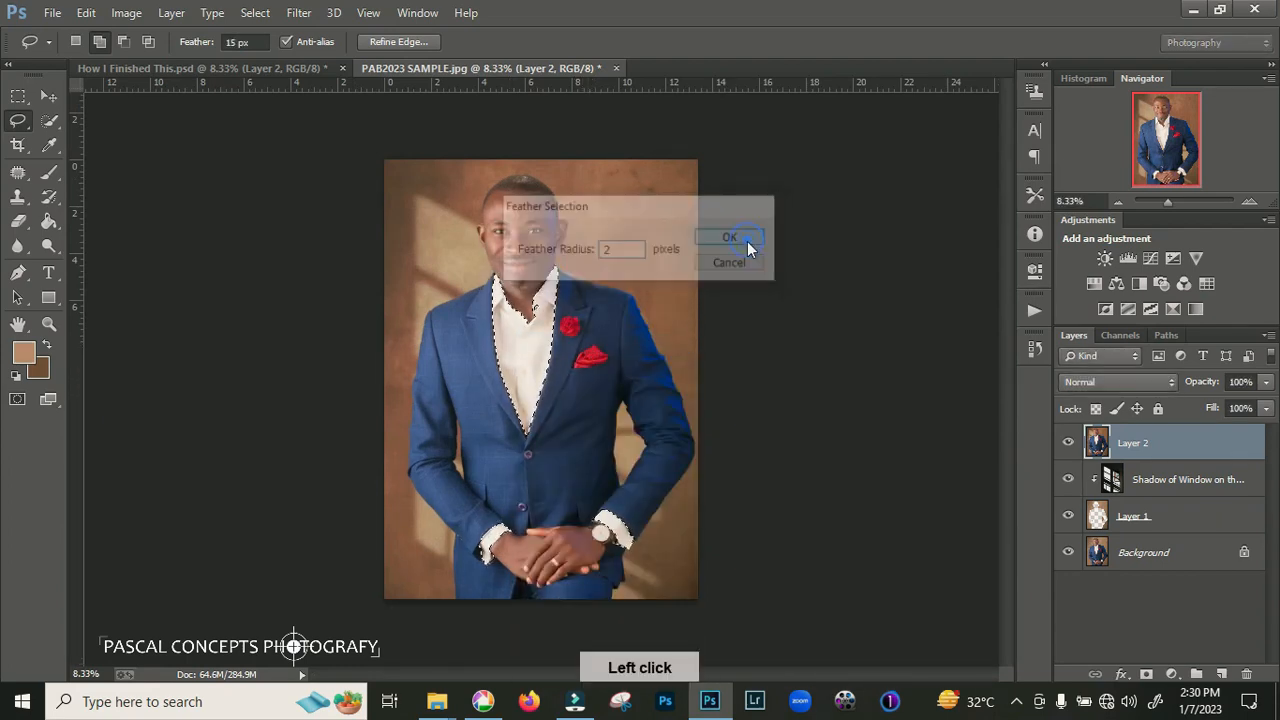
Add a Hue/Saturation adjustment masked to the shirt with Saturation -68 and Lightness +29, and inspect the whitened fabric
left_click(1095, 285)
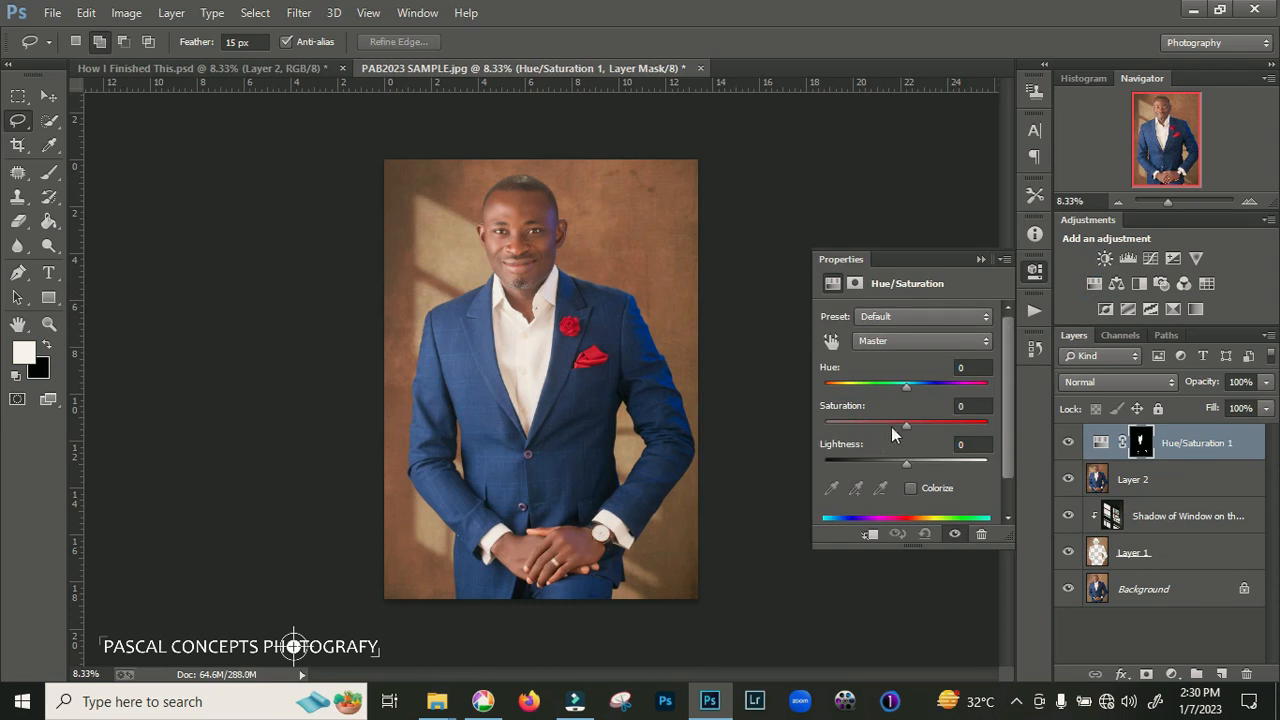
left_click(904, 425)
left_click_drag(862, 424, 851, 426)
left_click_drag(908, 465, 929, 472)
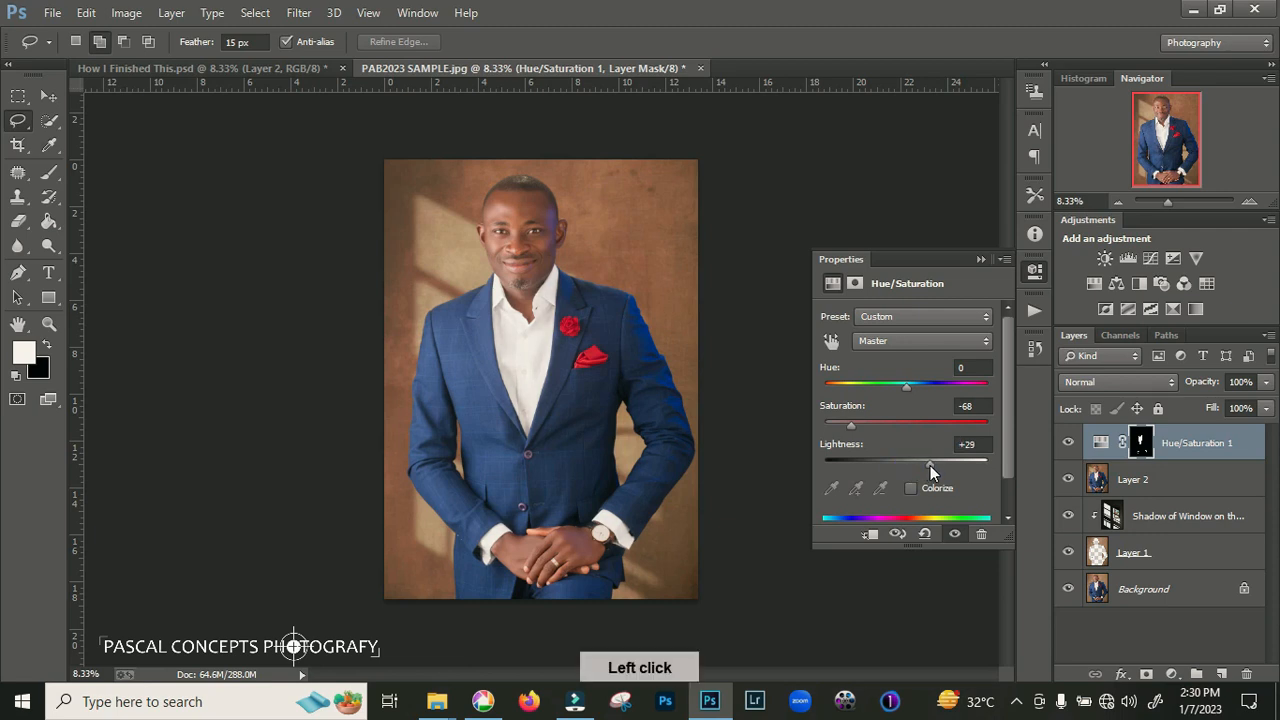
key("ctrl+plus")
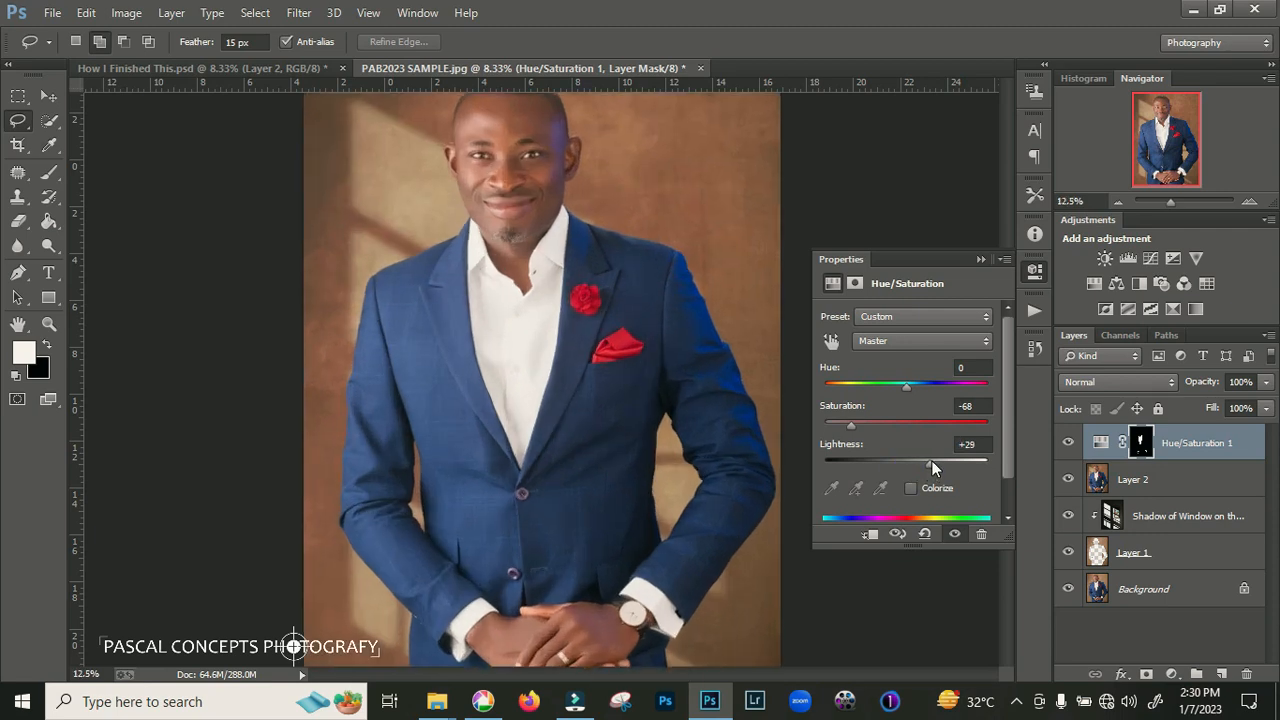
key("ctrl+plus")
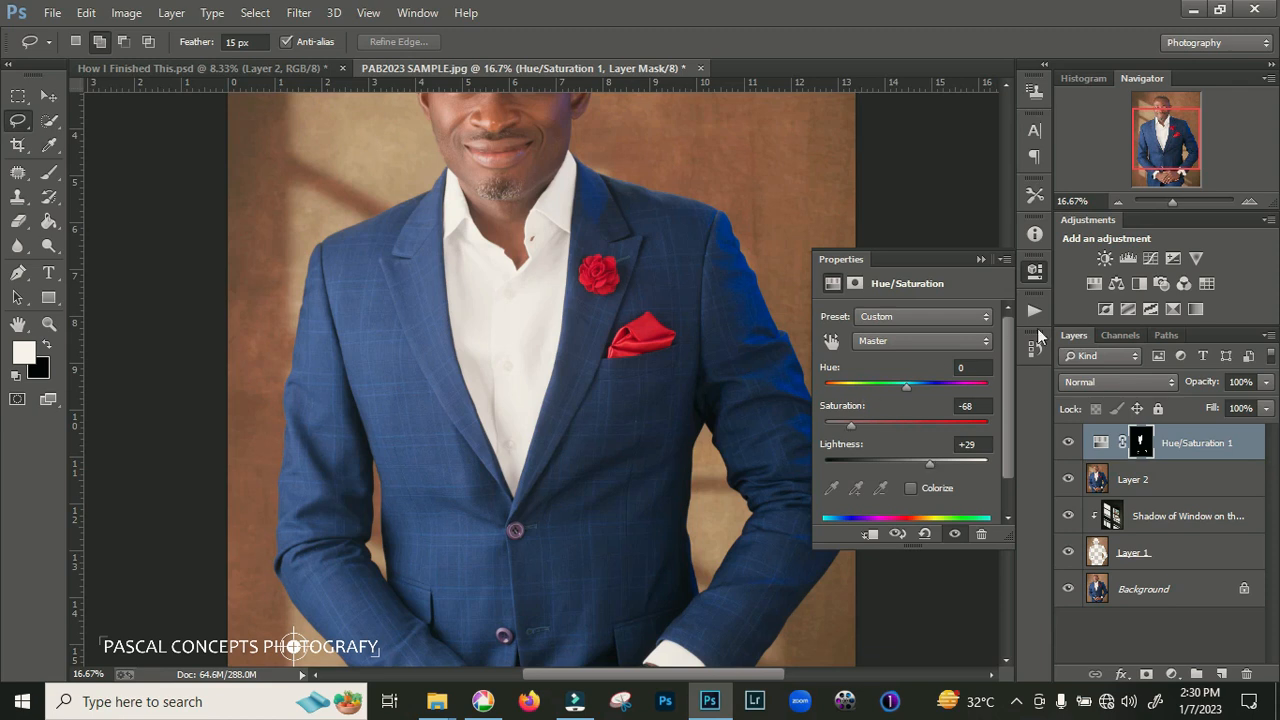
Add a Curves adjustment above Hue/Saturation, raise the midtones at input 130 to brighten the portrait, and check the full image
left_click(1151, 263)
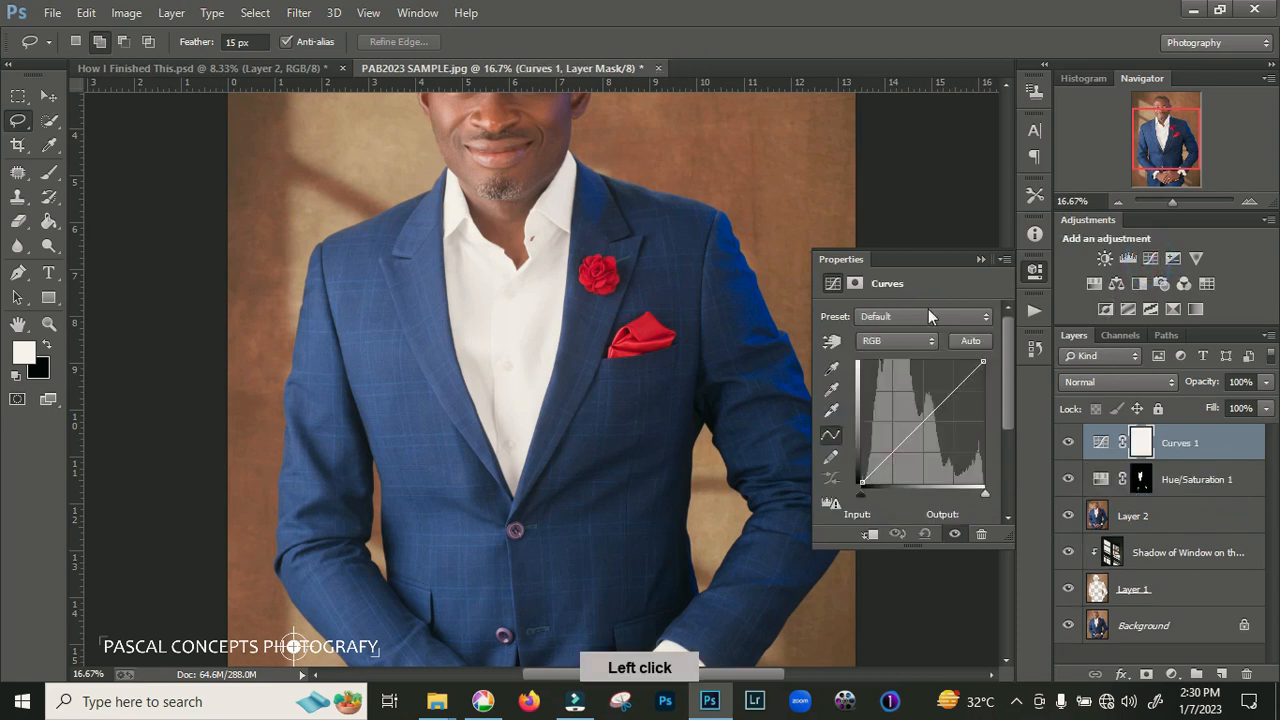
left_click(928, 414)
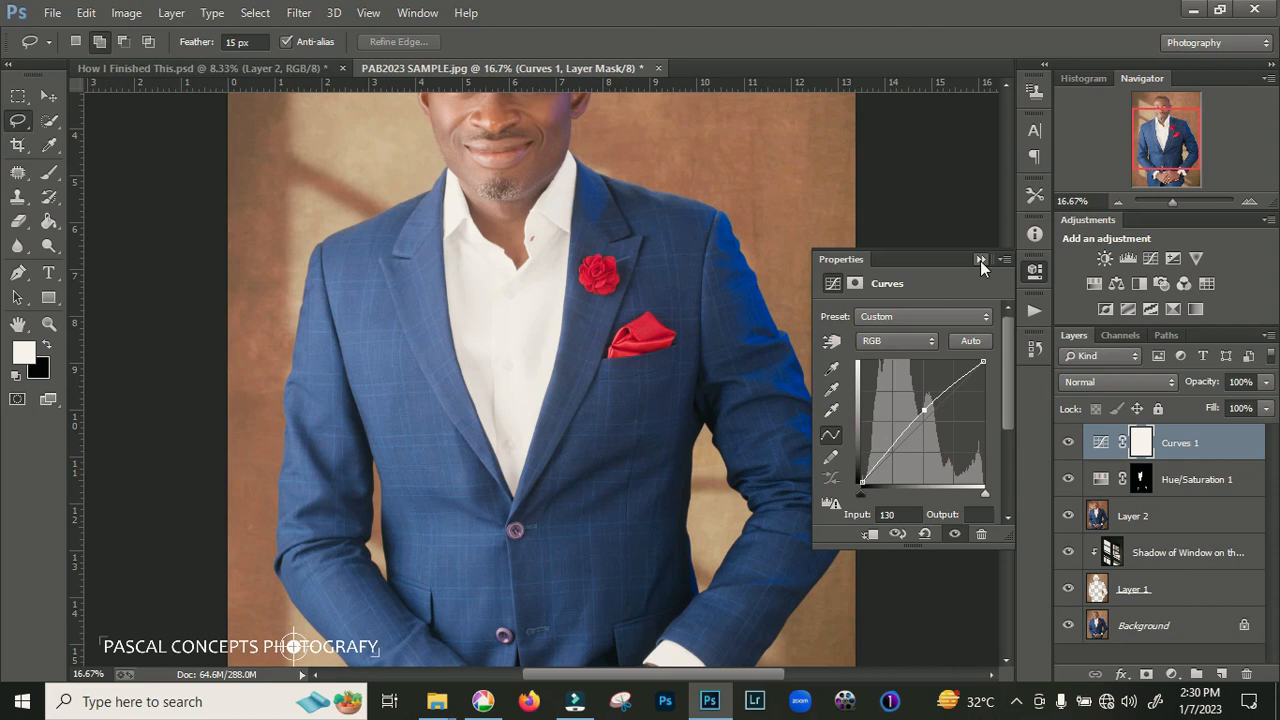
left_click(981, 260)
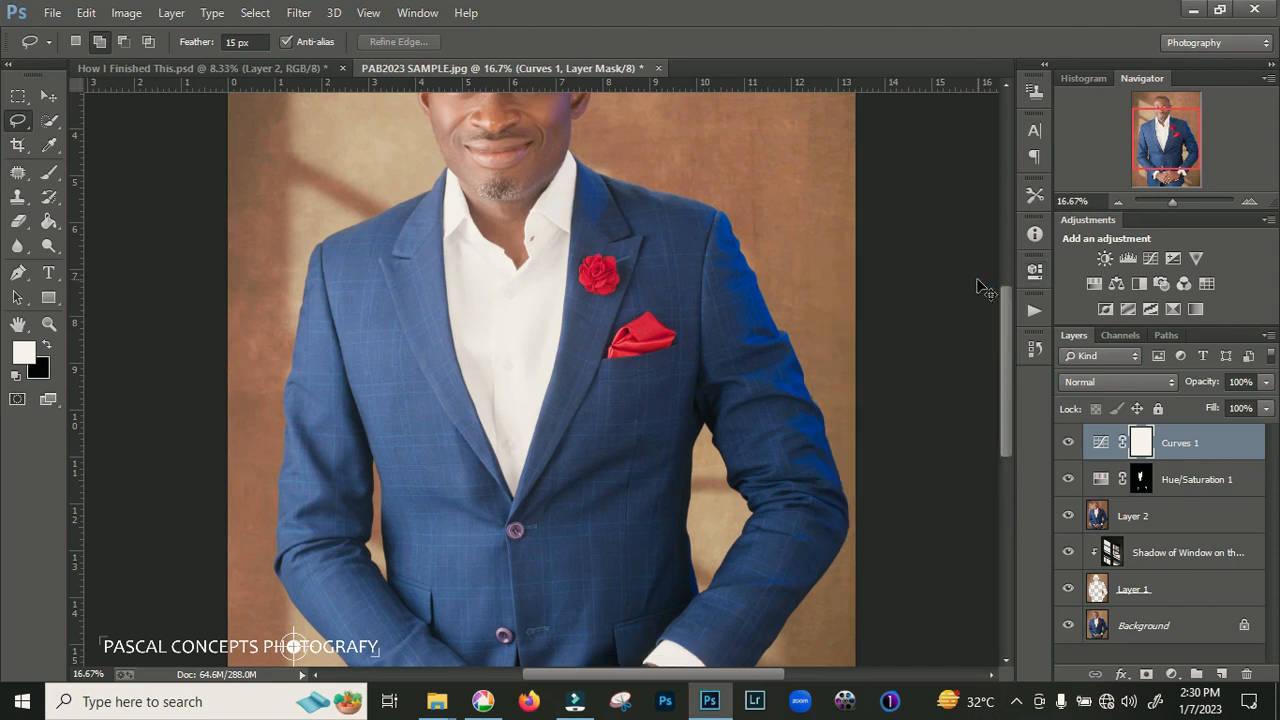
key("ctrl+0")
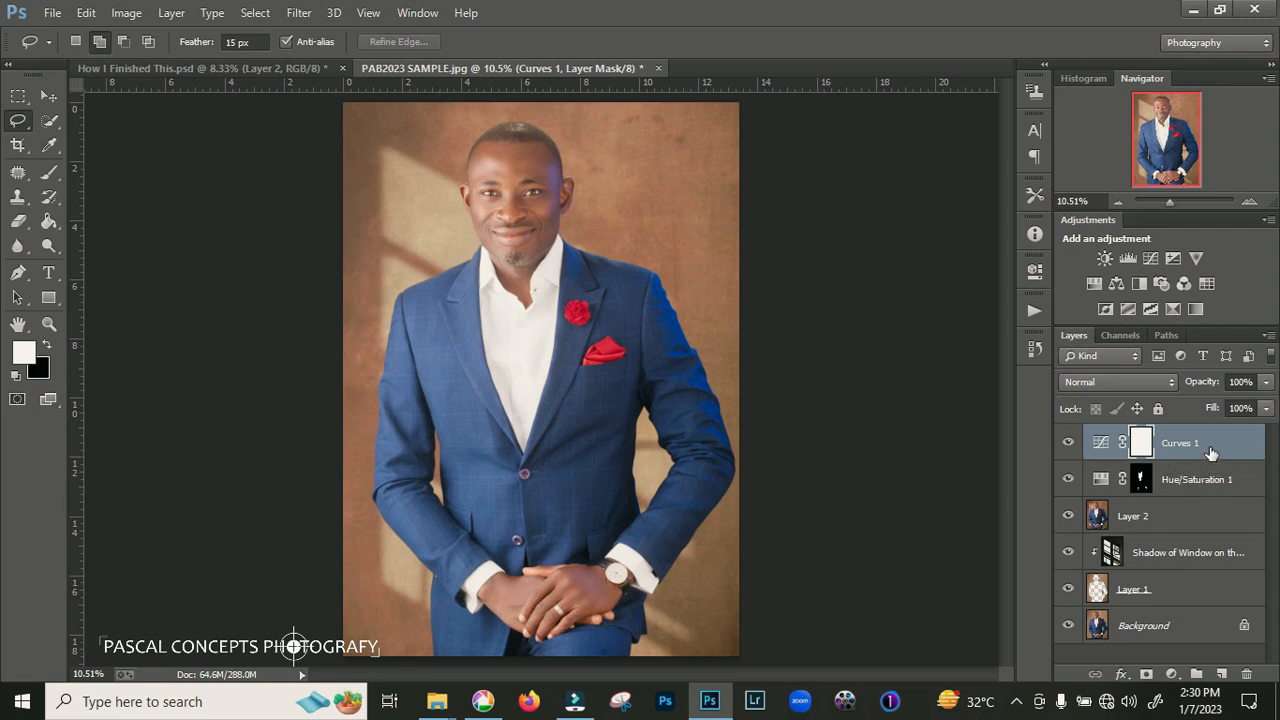
Try clipping the Hue/Saturation and Curves adjustments to the merged portrait layer, Layer 2
left_click(1233, 484)
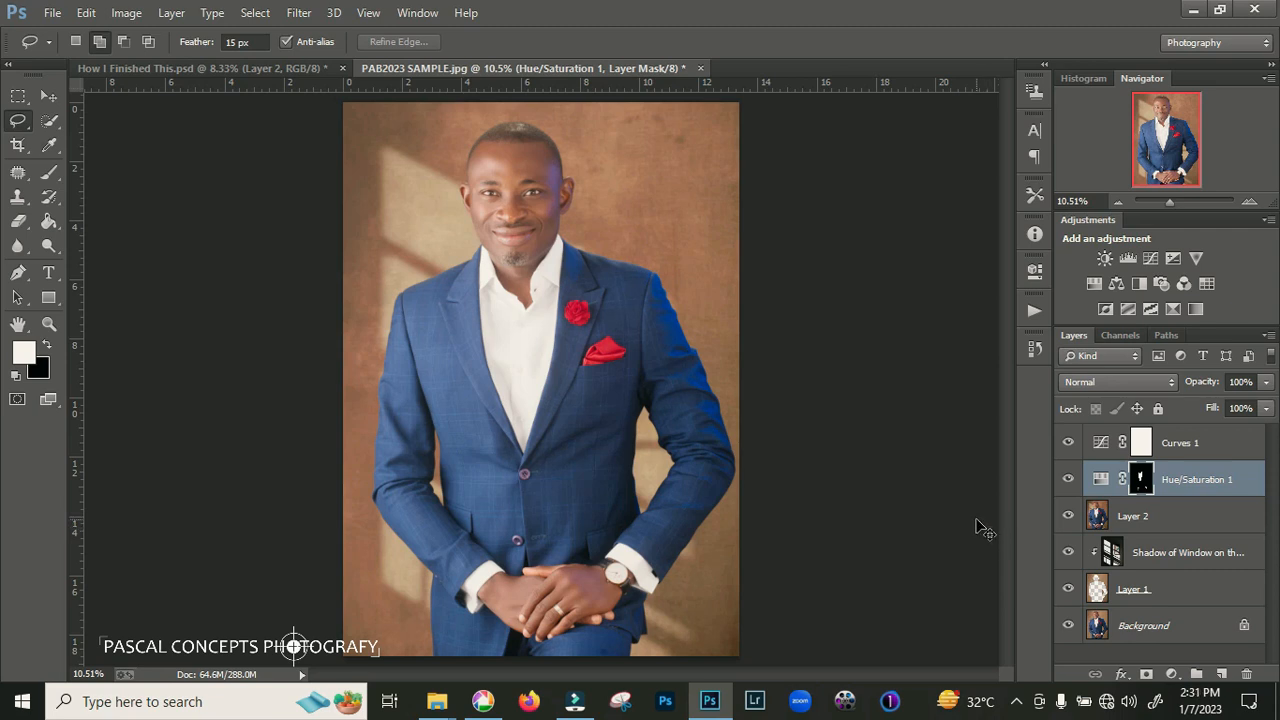
key("ctrl+alt+g")
key("ctrl+t")
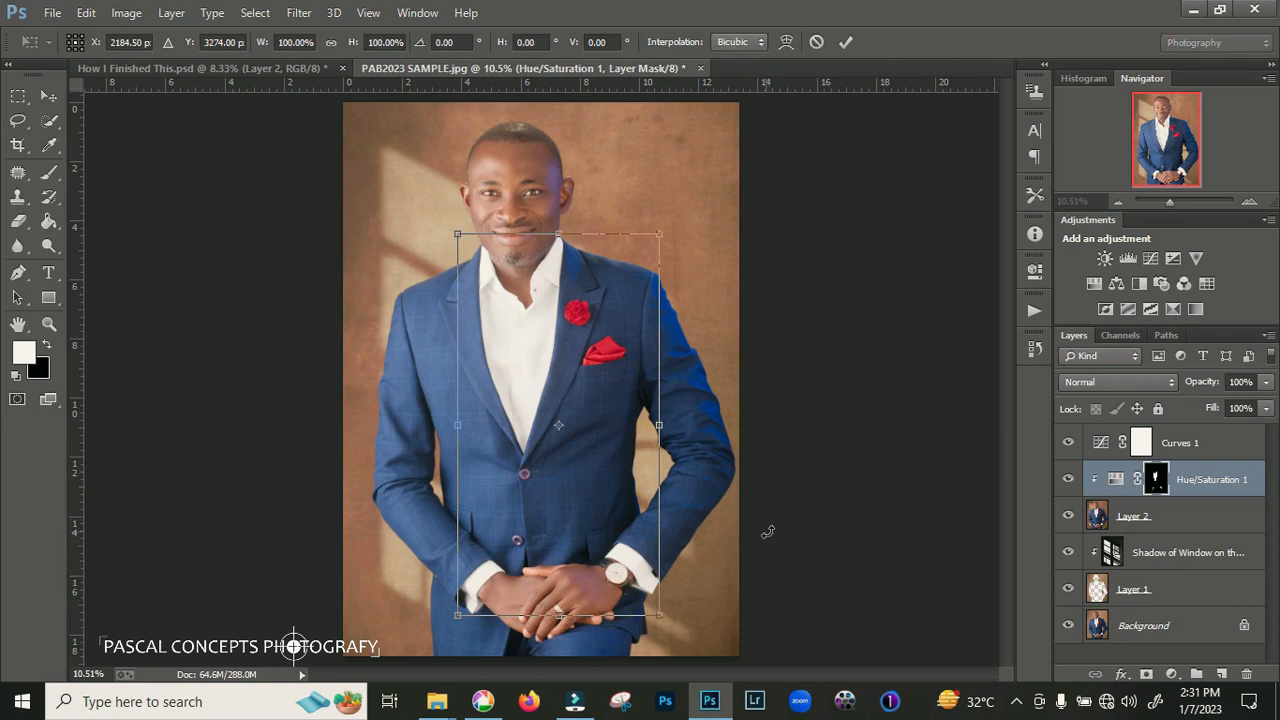
key("Escape")
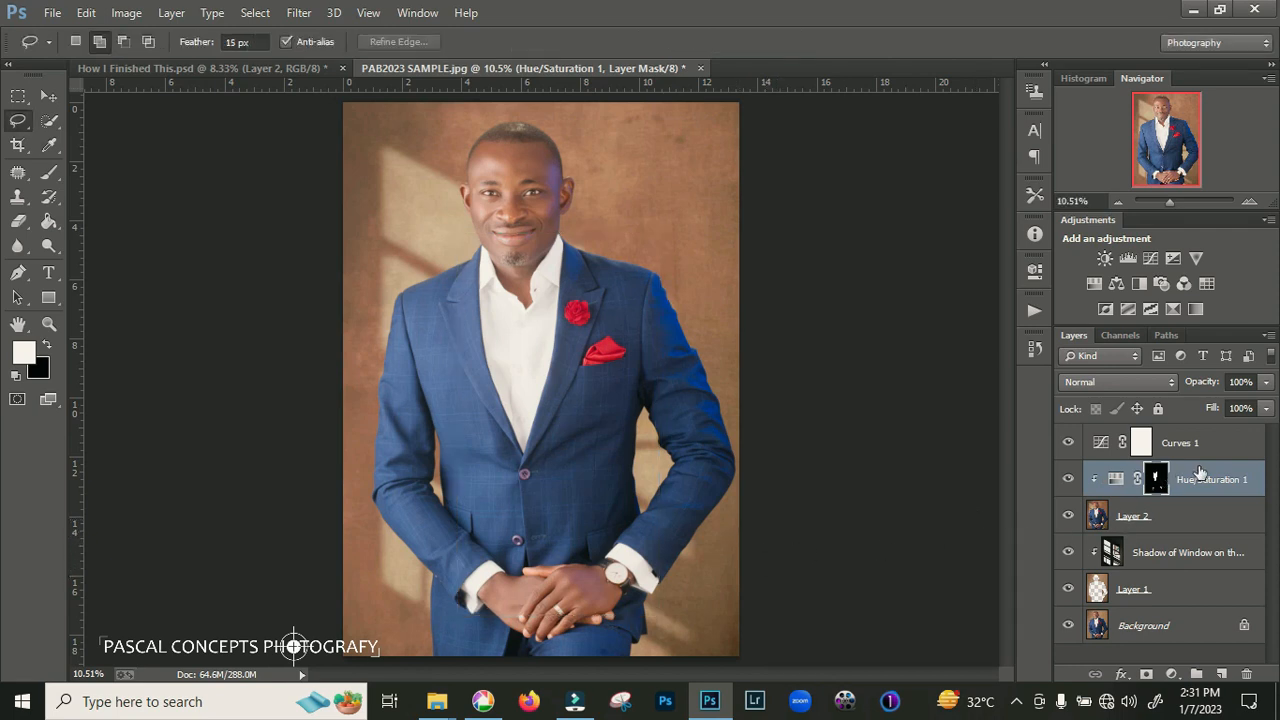
left_click(1219, 443)
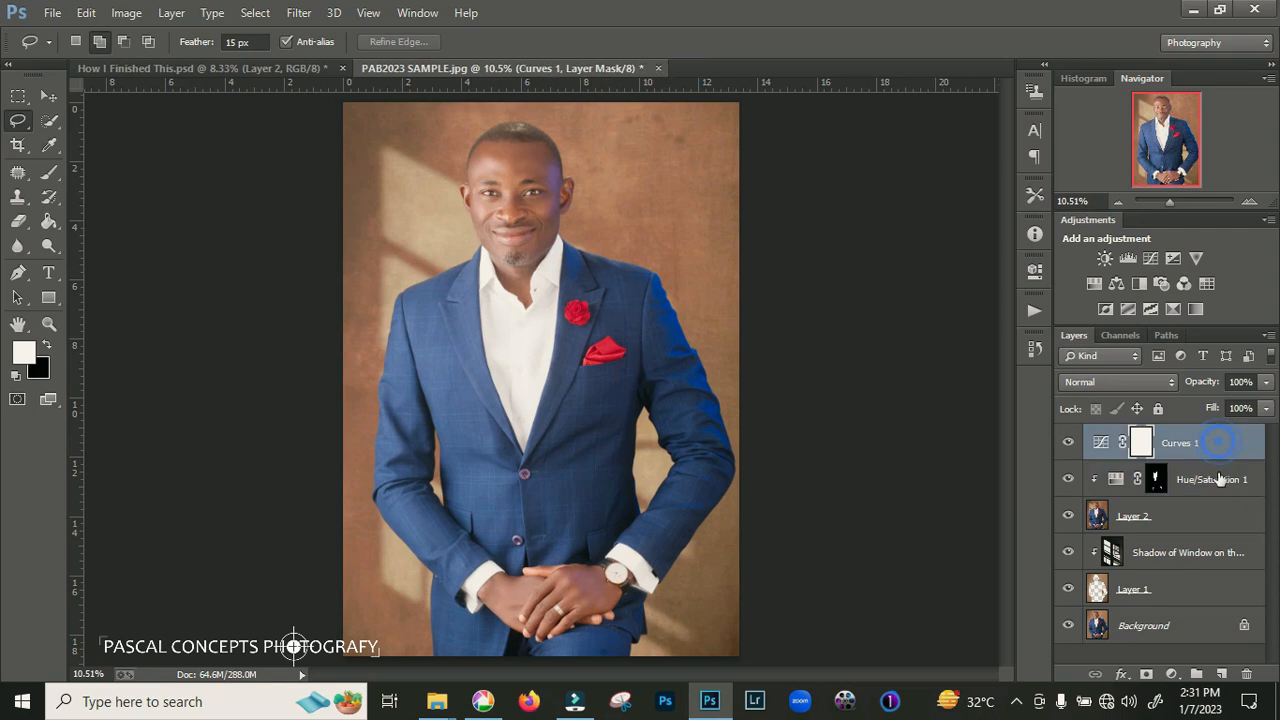
left_click_drag(1155, 480, 1162, 455)
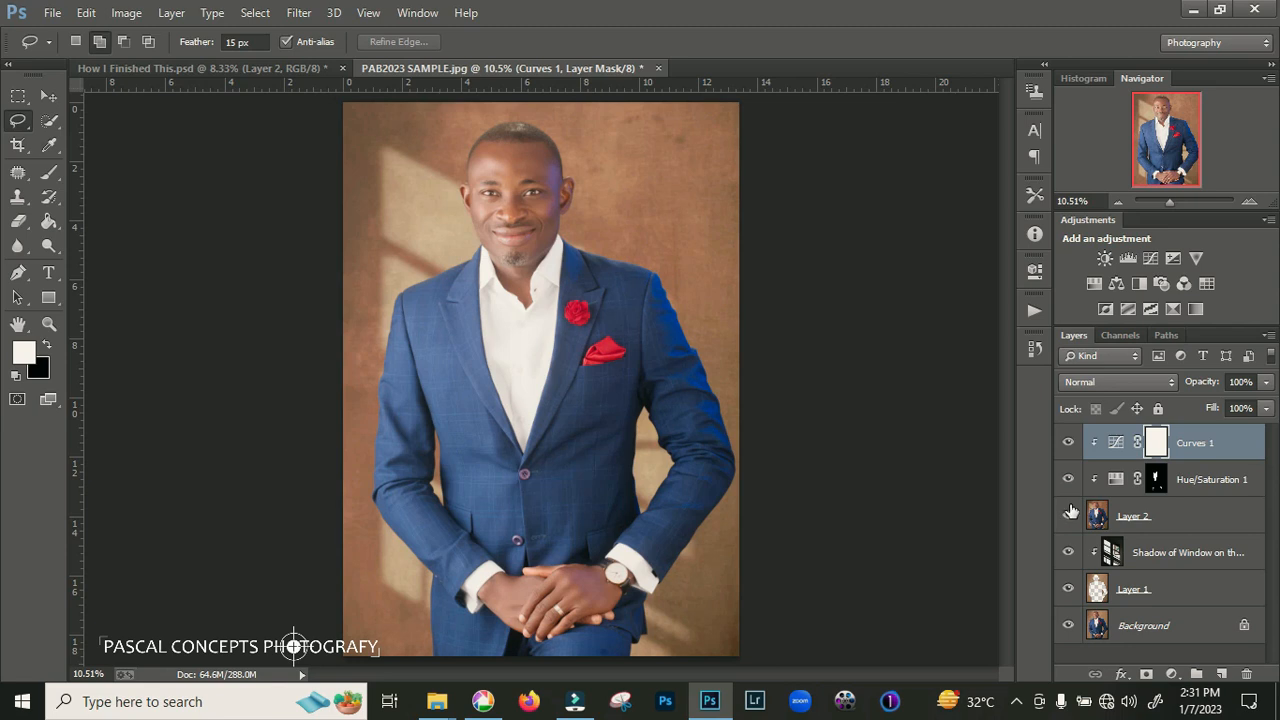
Undo both clipping masks by reverting the history to the Modify Curves Layer state
key("ctrl+z")
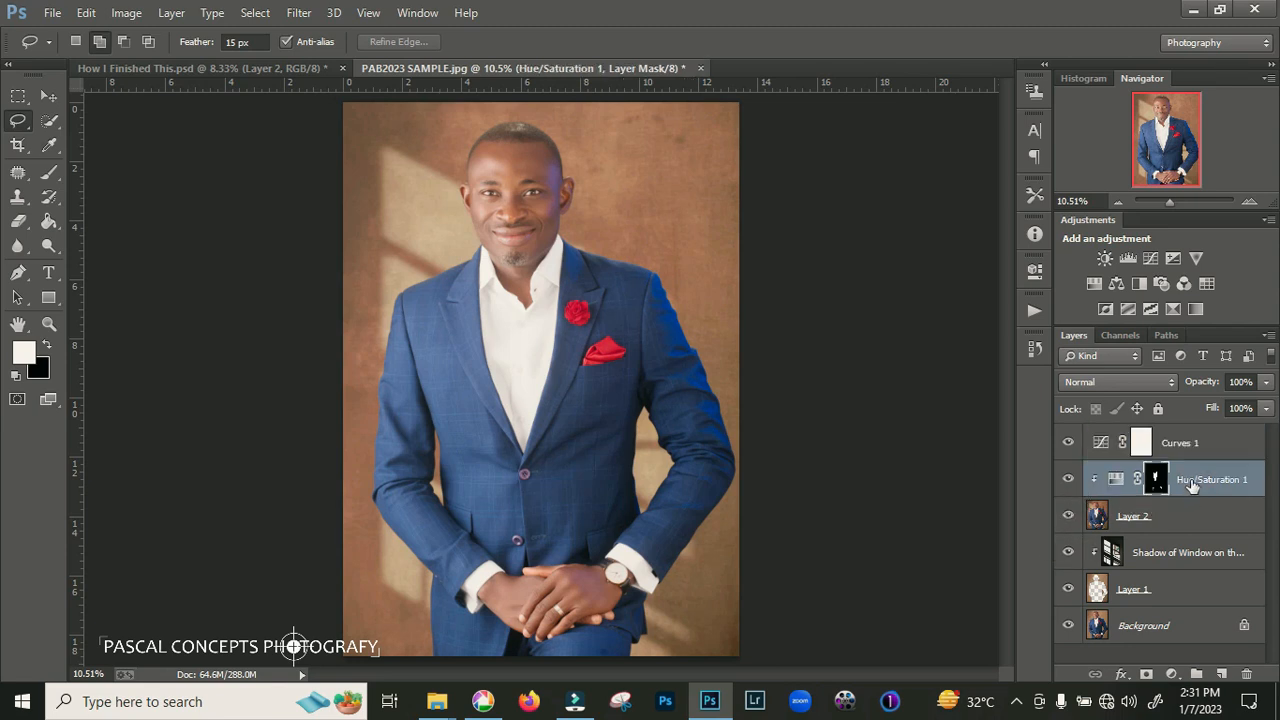
left_click(1034, 347)
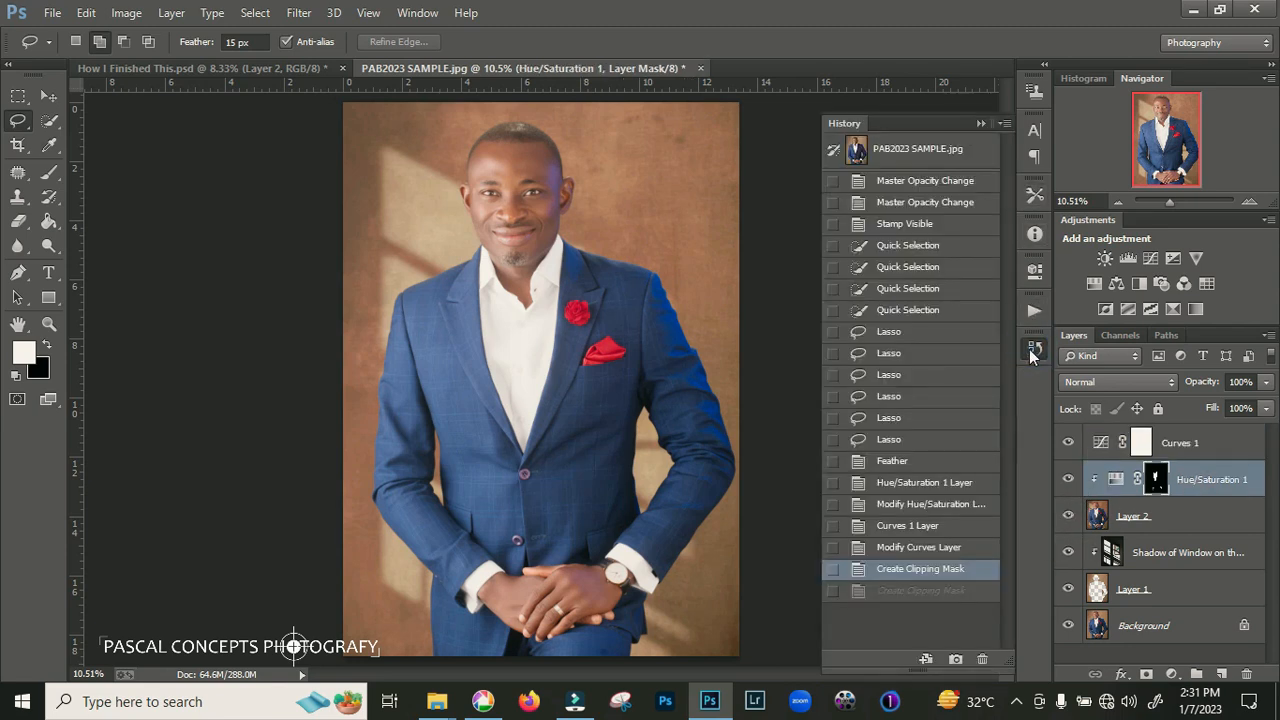
left_click(950, 549)
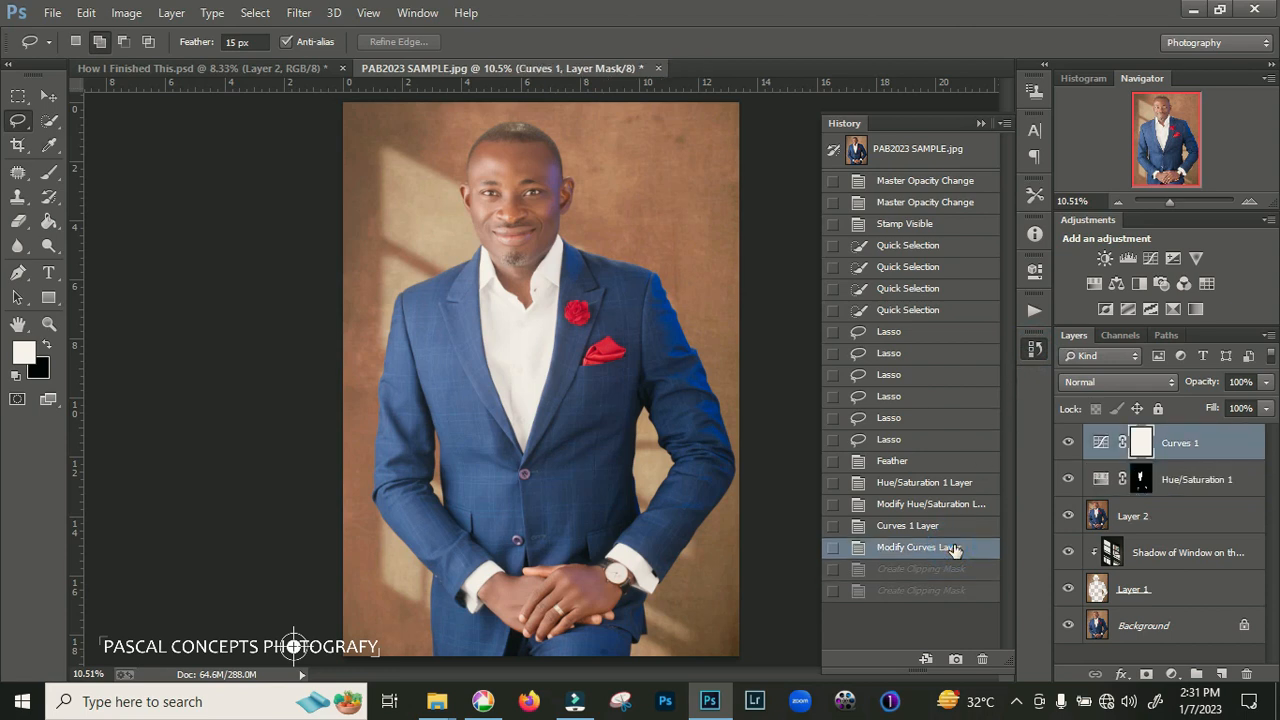
left_click(982, 122)
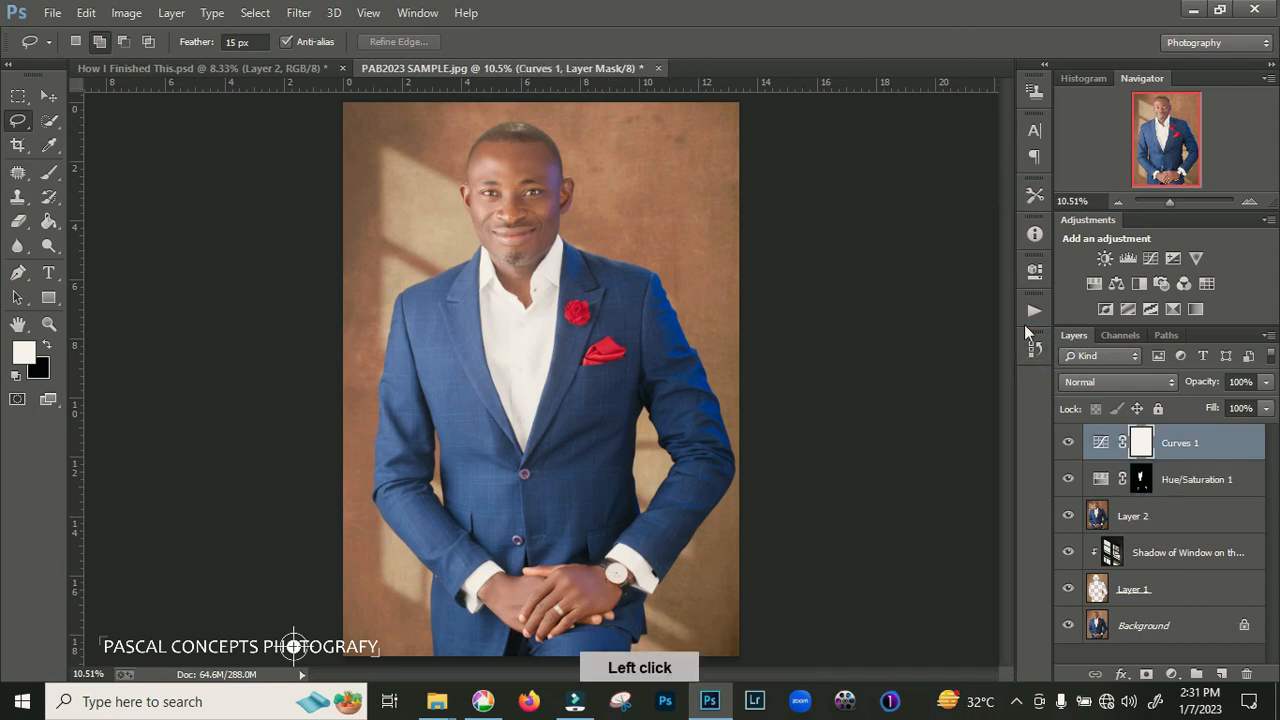
Clip the Curves 1 adjustment to the Hue/Saturation 1 layer below it
left_click(1227, 484)
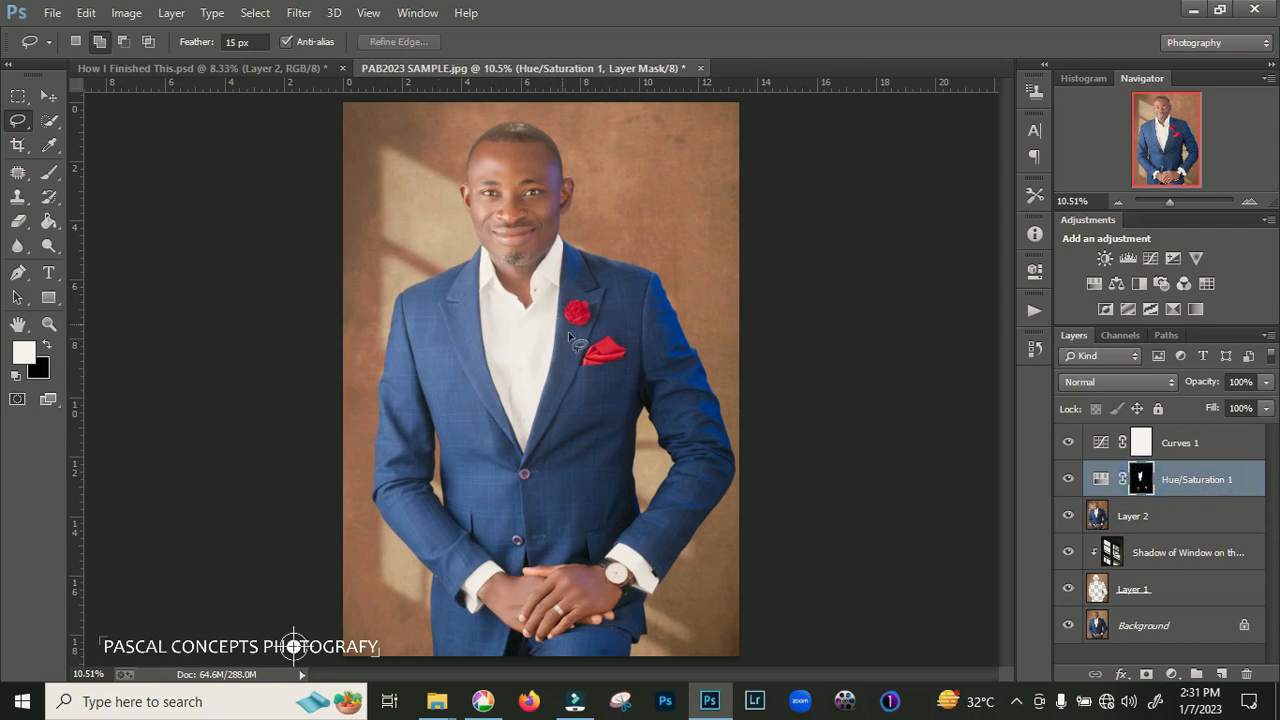
left_click(1224, 448)
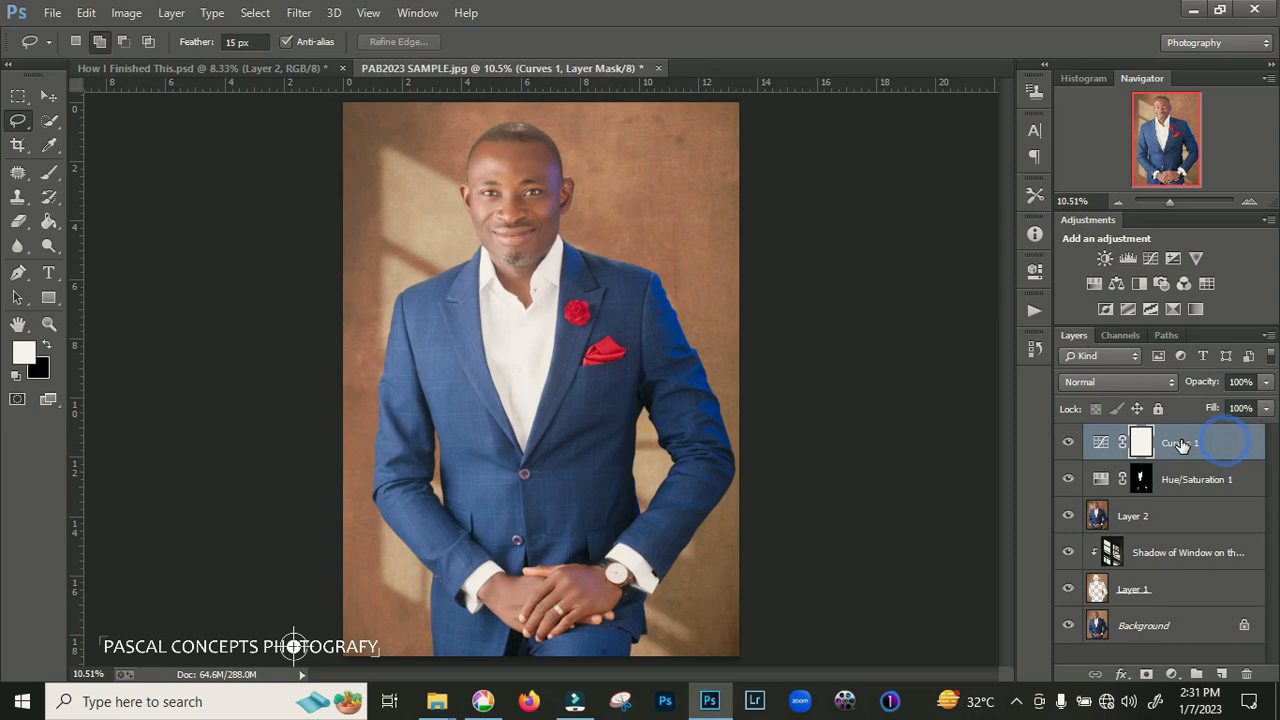
left_click(1222, 460, "alt")
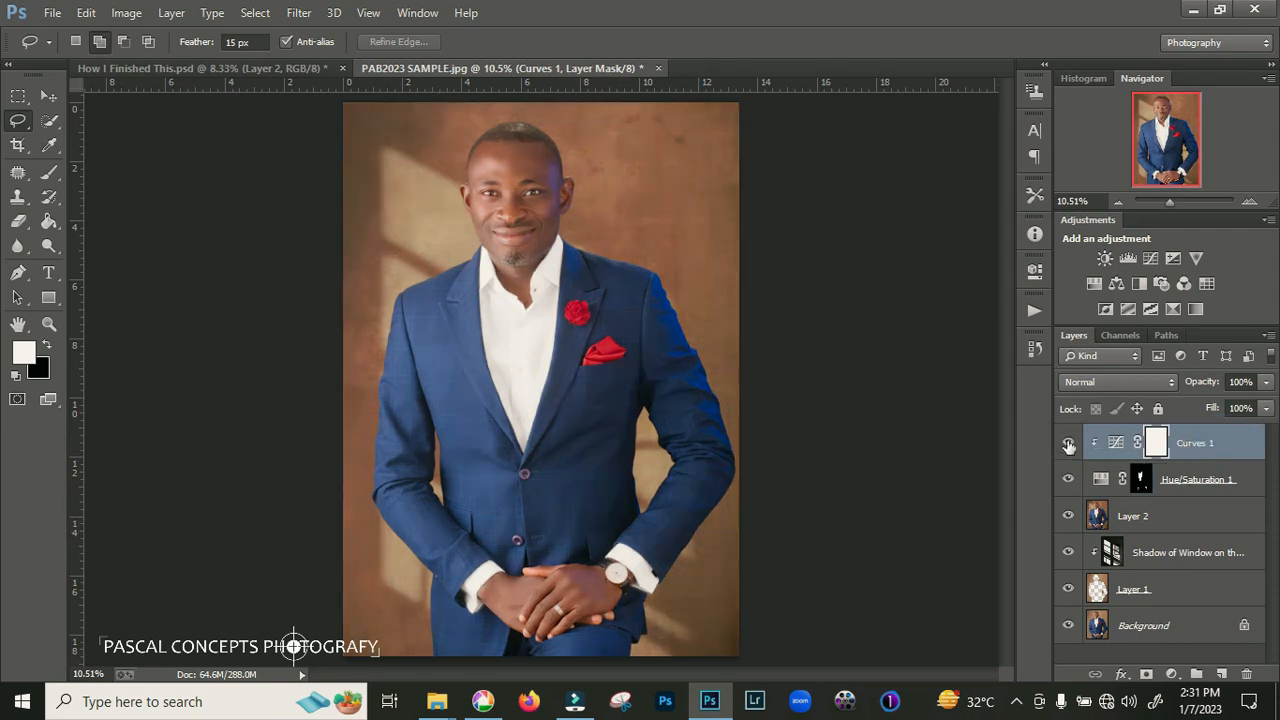
Compare the portrait with and without the Curves 1 adjustment
left_click(1068, 446)
left_click(1068, 446)
left_click(1068, 446)
left_click(1067, 450)
Stamp all visible layers into a new merged layer above Curves 1
left_click(1171, 522)
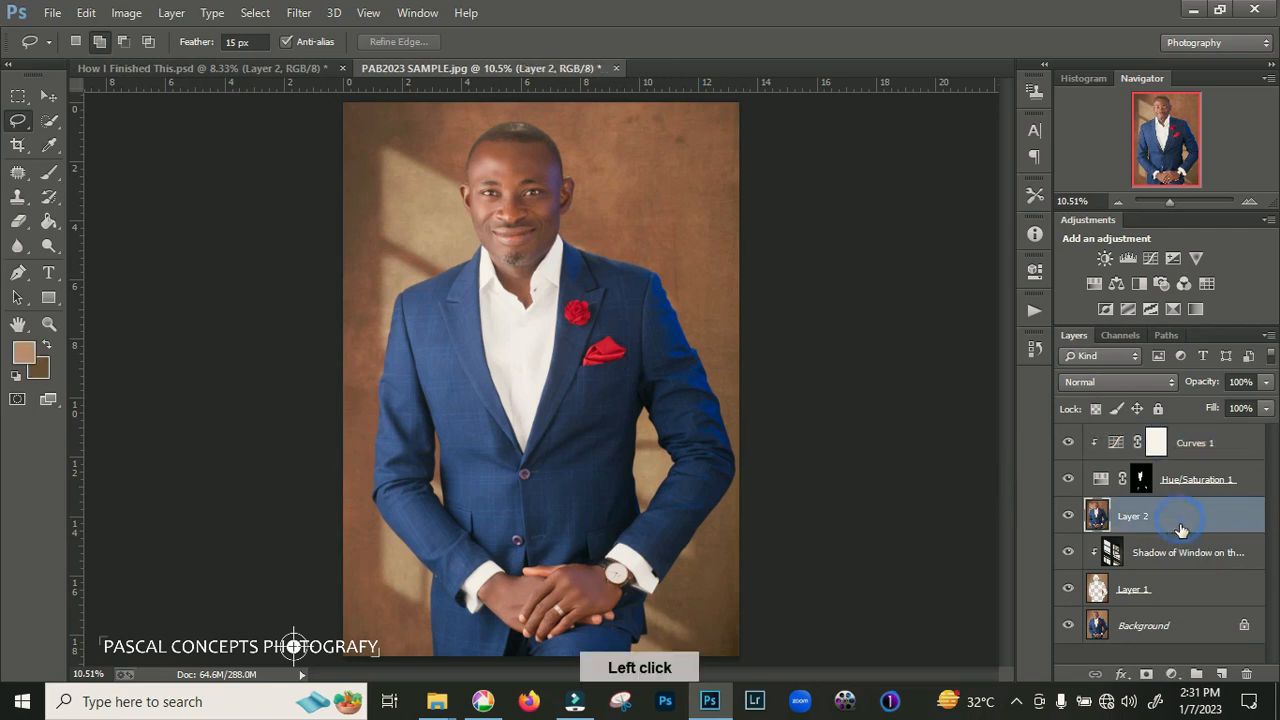
left_click(1240, 441)
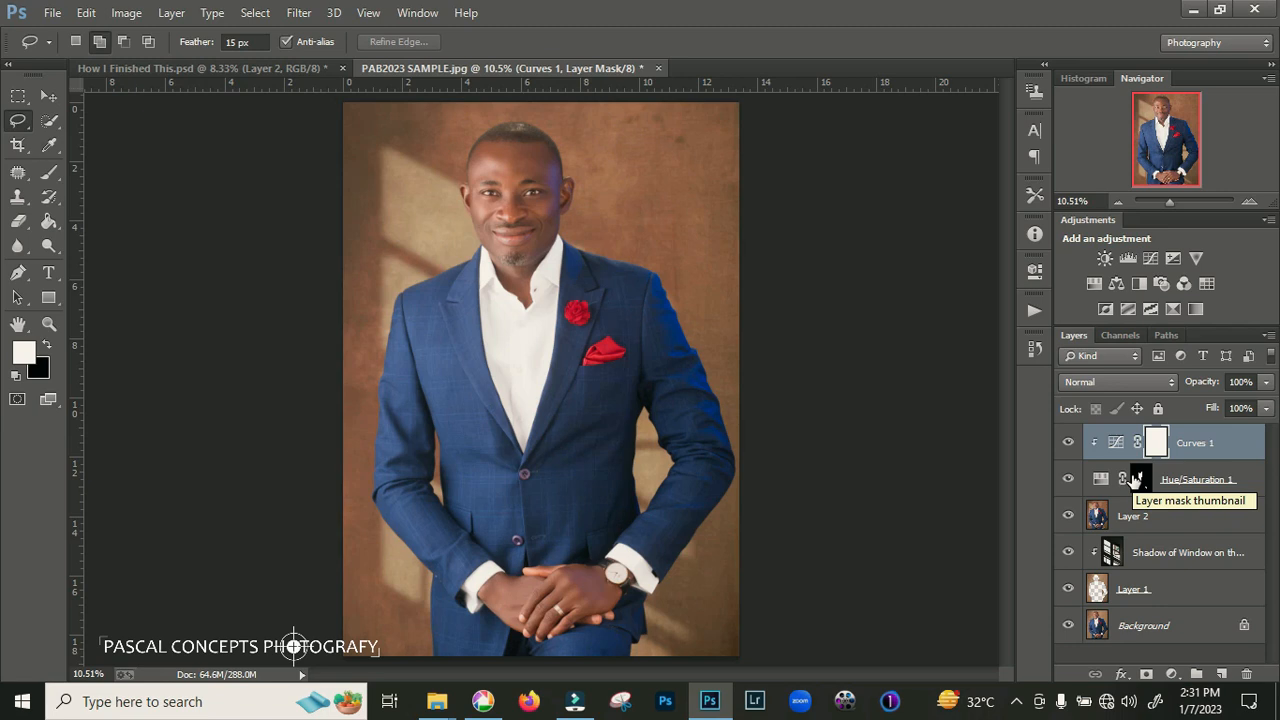
left_click_drag(1136, 481, 1137, 483)
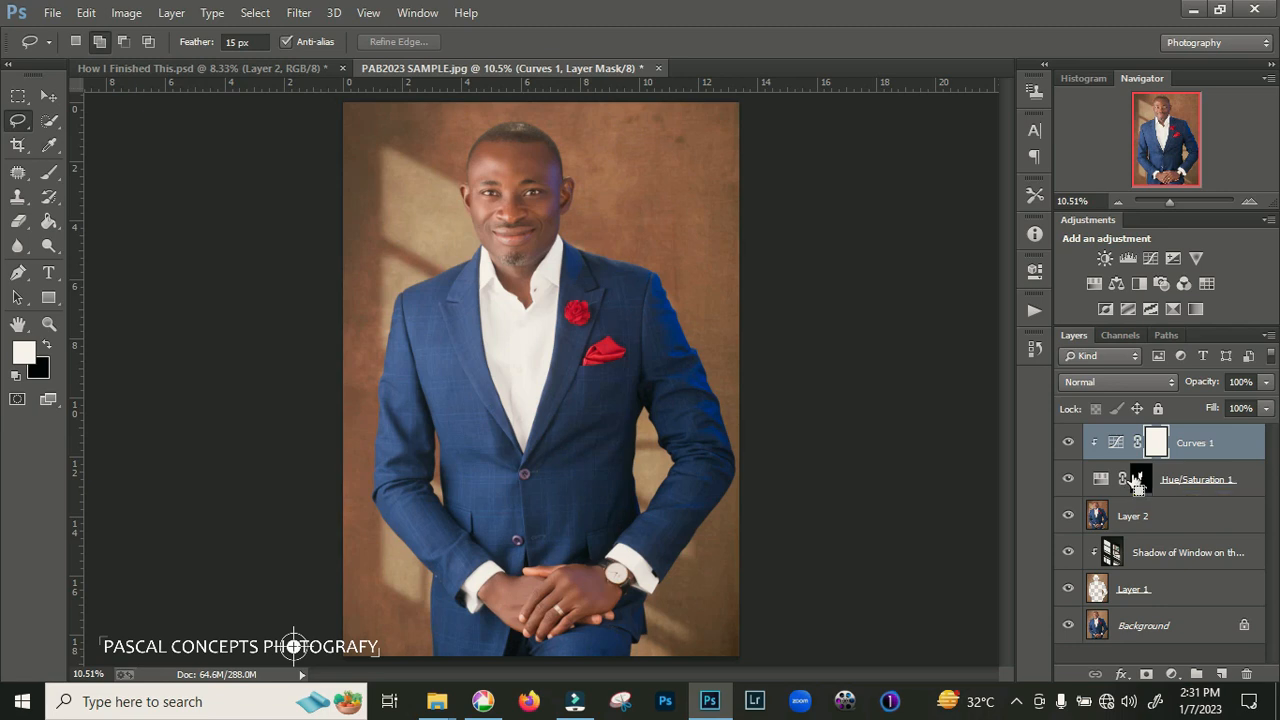
key("ctrl+alt+shift+e")
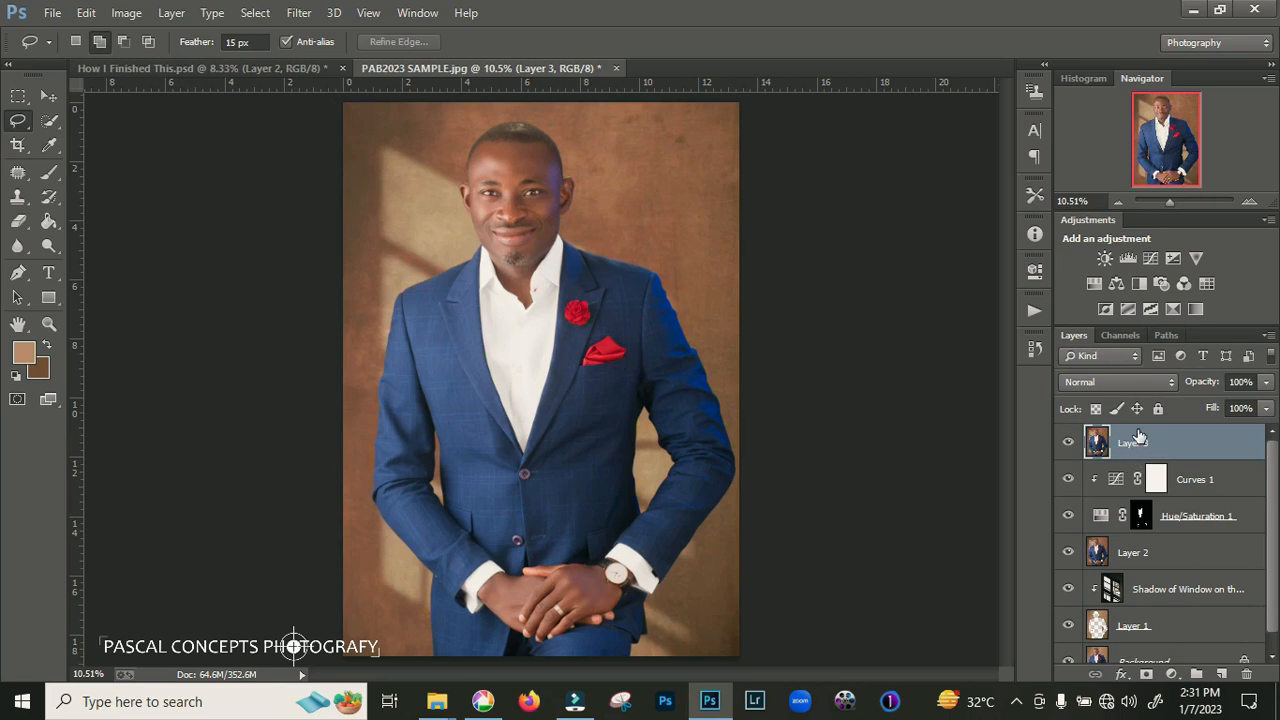
Select the red lapel flower and pocket square with the Quick Selection tool, and feather the selection by 2 pixels
key("ctrl+plus")
key("ctrl+plus")
key("ctrl+plus")
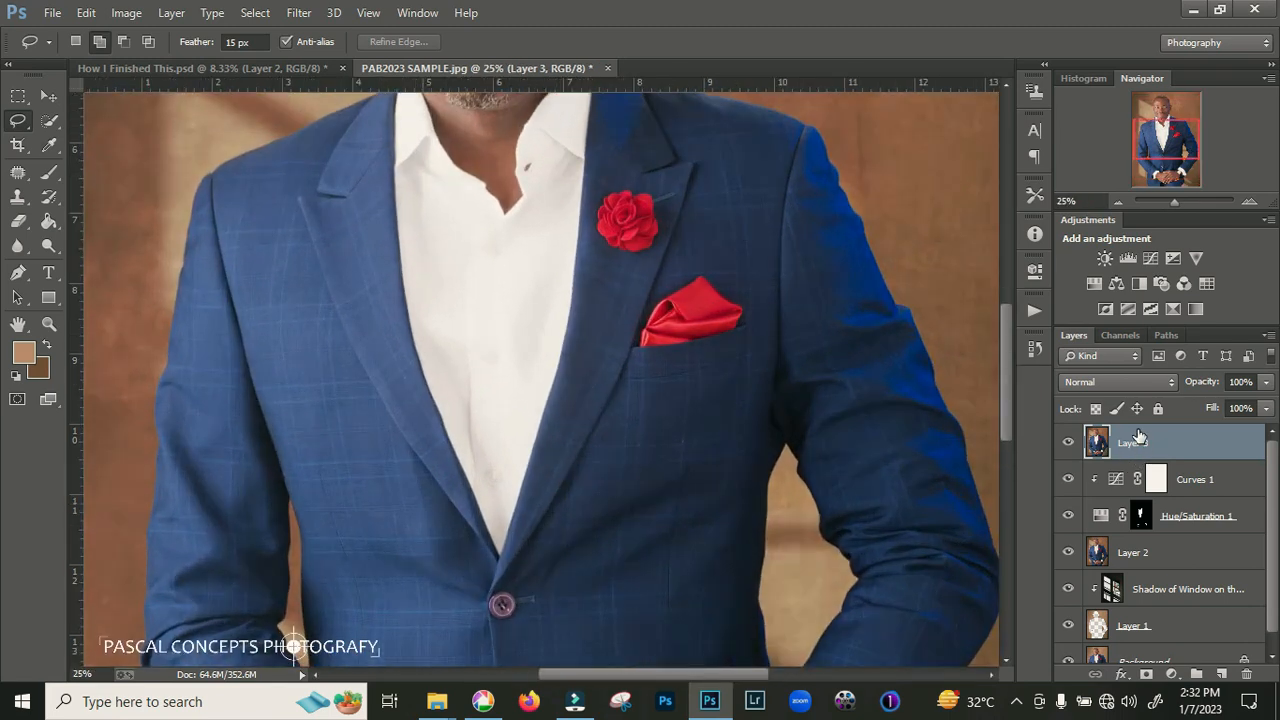
left_click(48, 124)
left_click(627, 216)
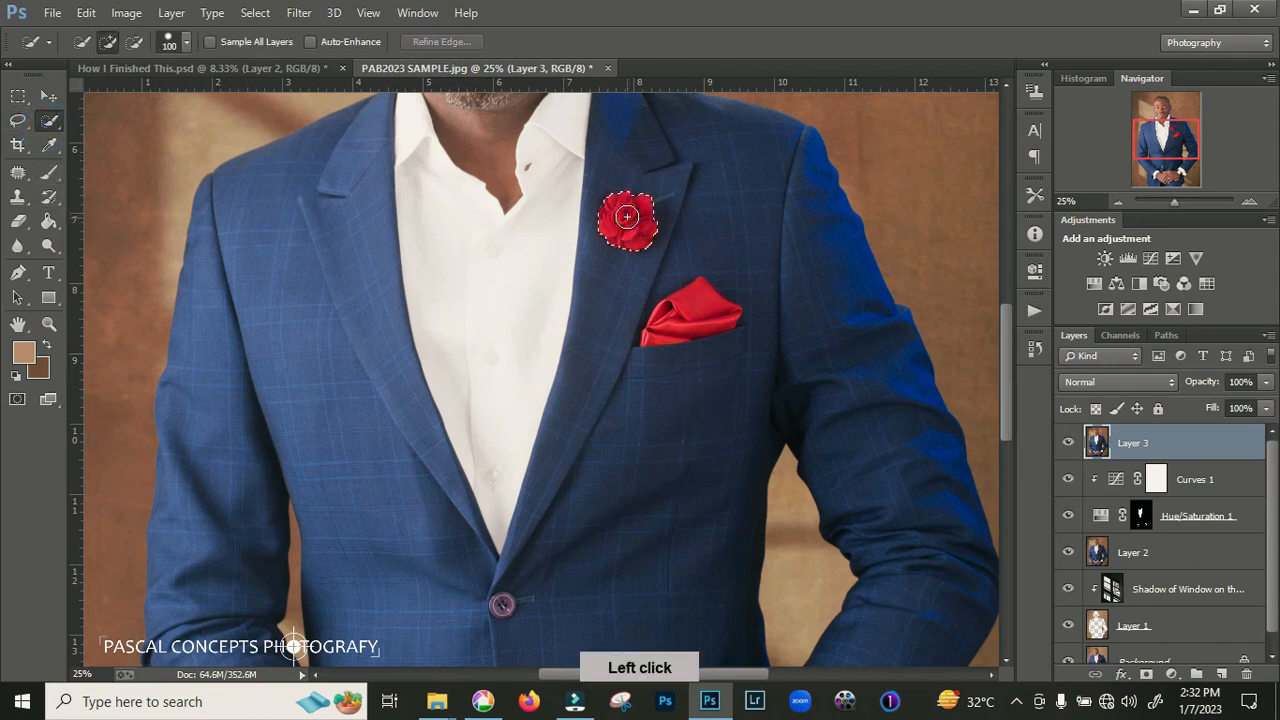
left_click(675, 321)
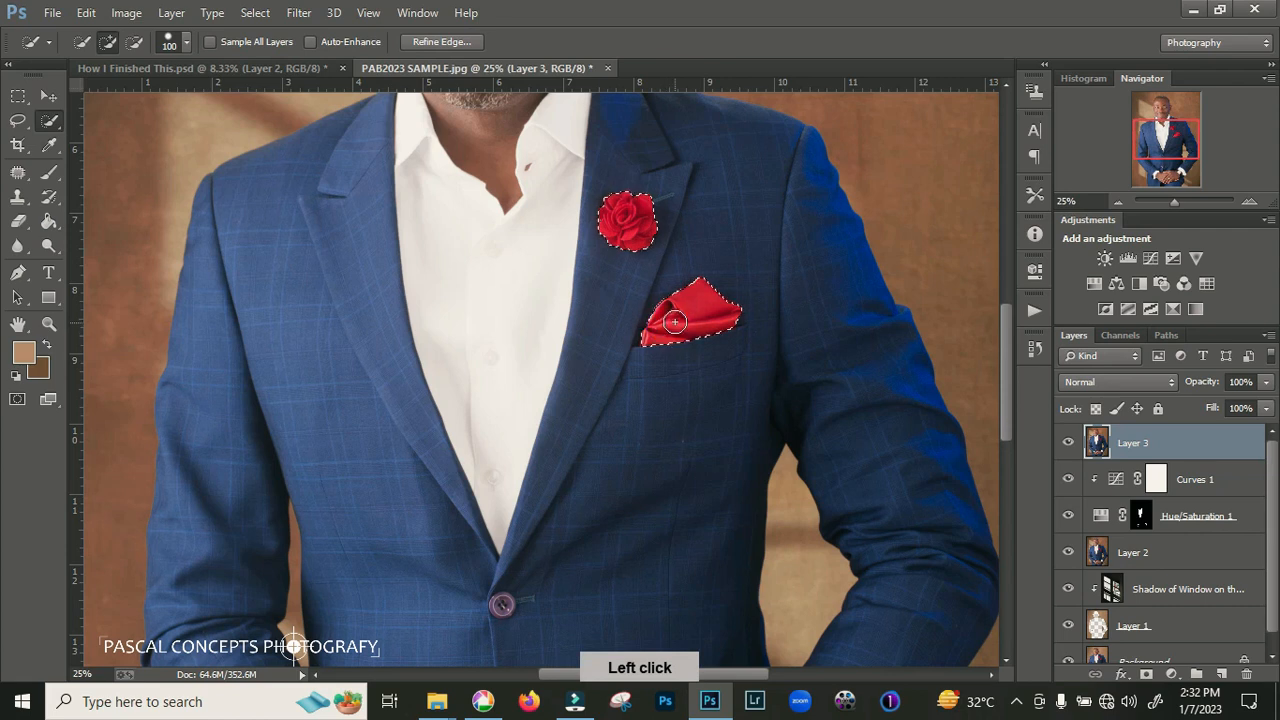
right_click(684, 289)
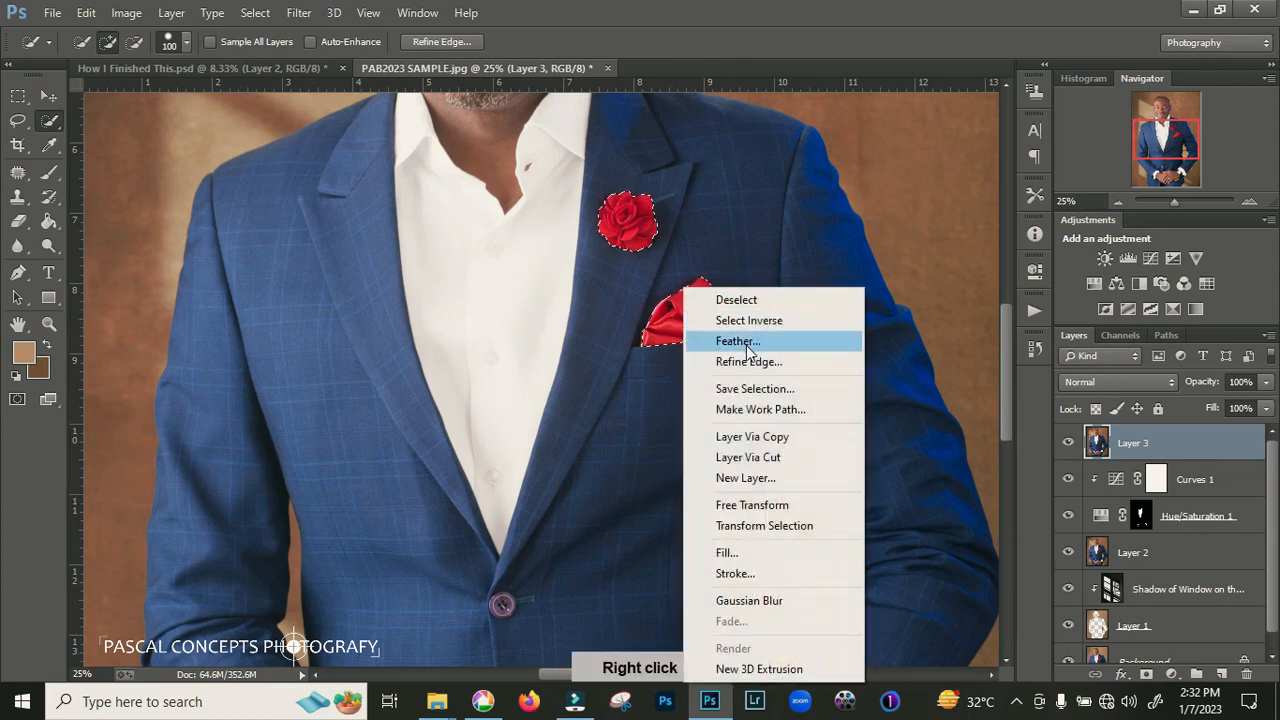
left_click(738, 341)
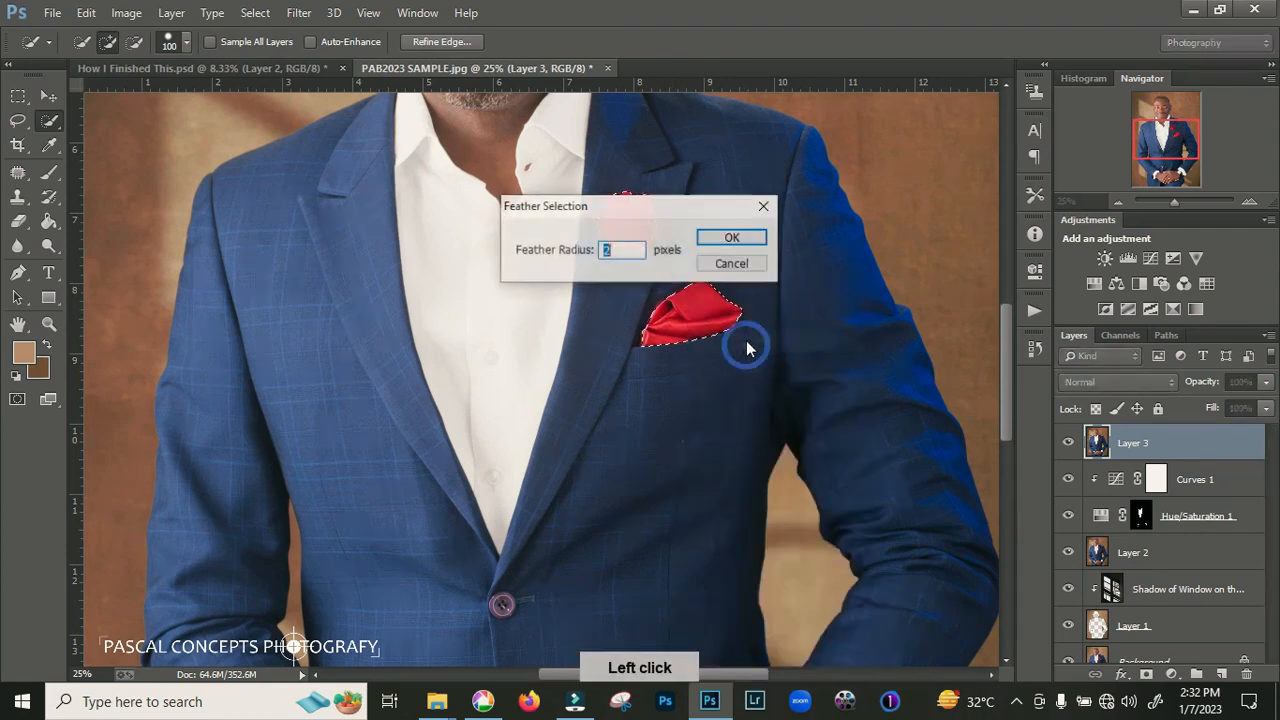
left_click(732, 240)
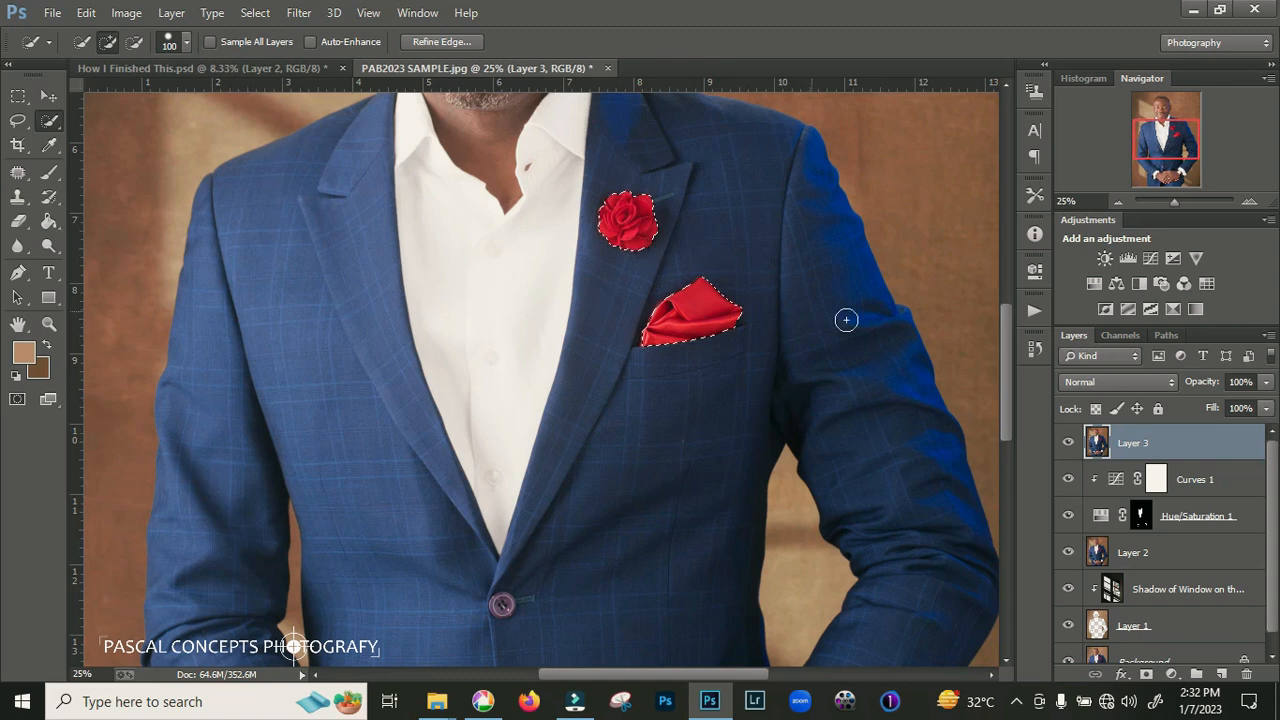
Add a Hue/Saturation adjustment masked to the flower and pocket square, and raise the Reds saturation to +48
left_click(1094, 284)
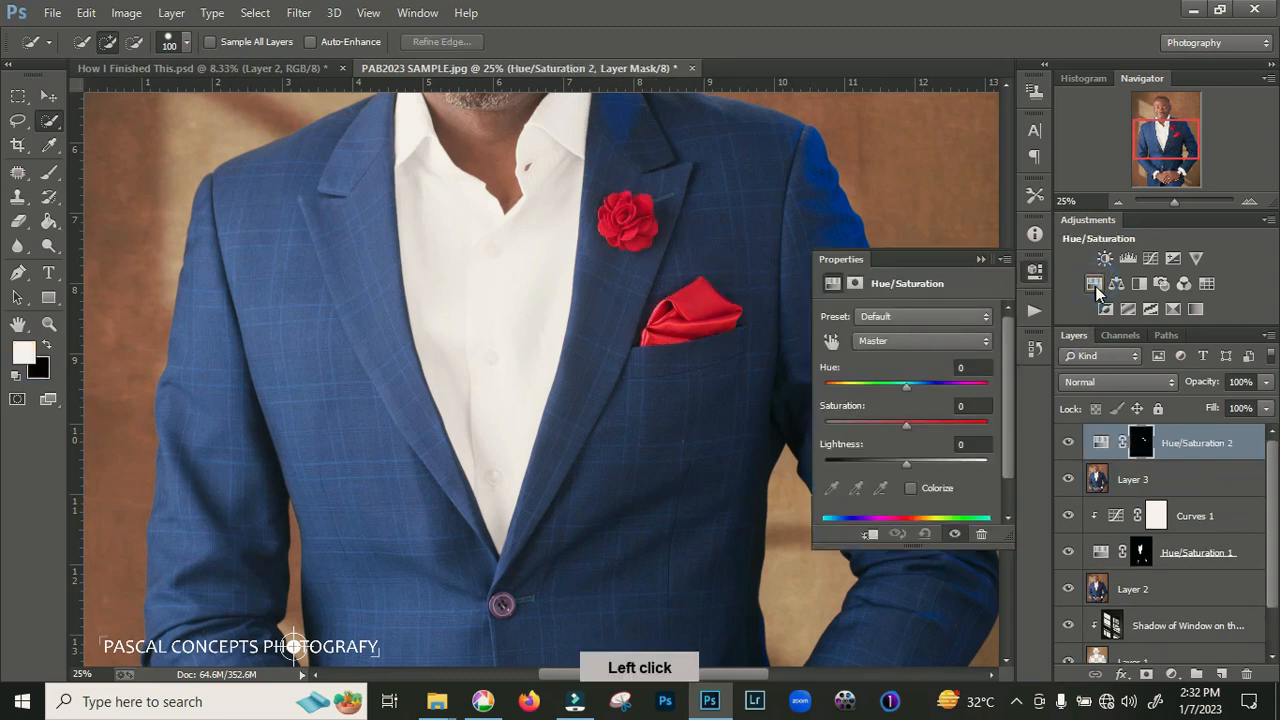
left_click(934, 341)
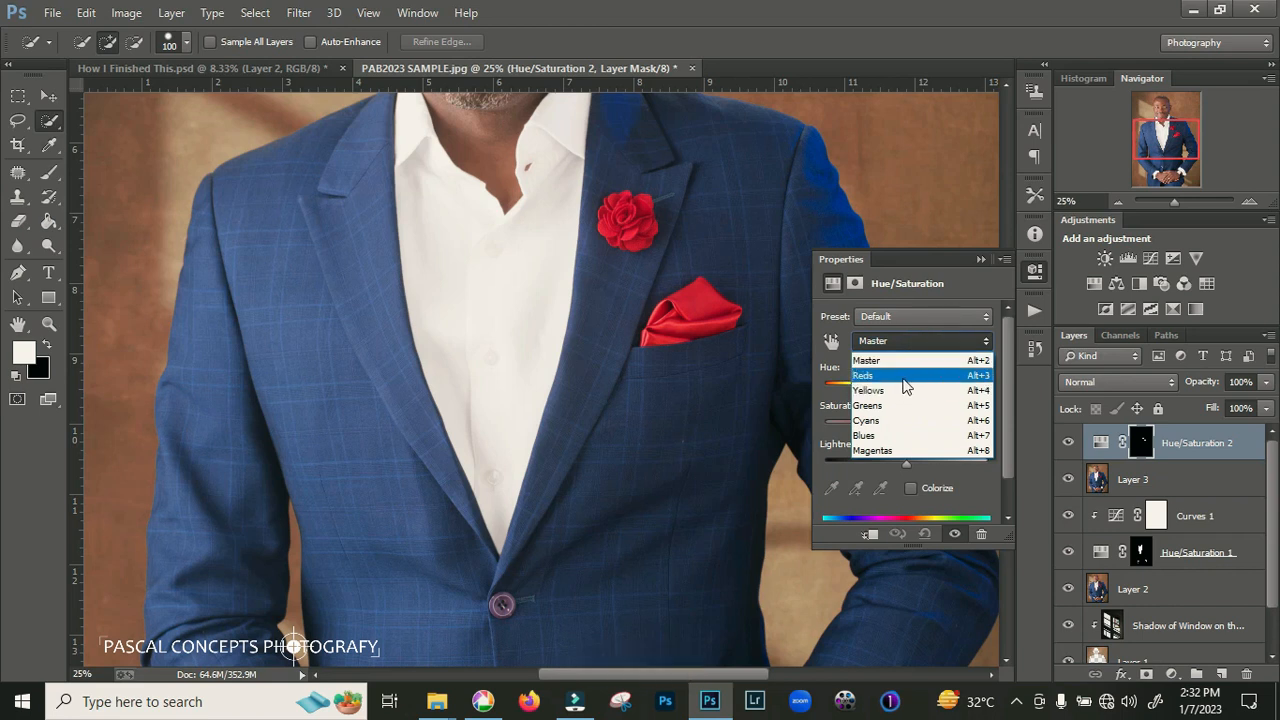
left_click(905, 376)
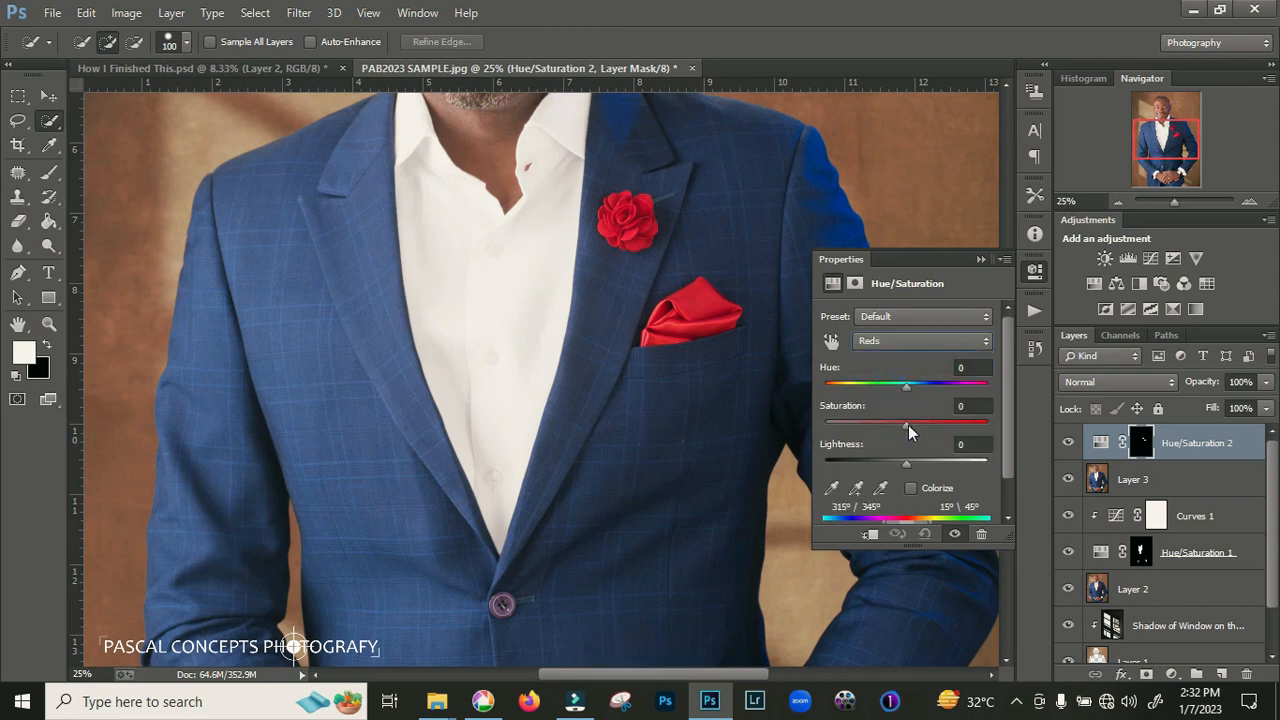
left_click_drag(907, 426, 937, 442)
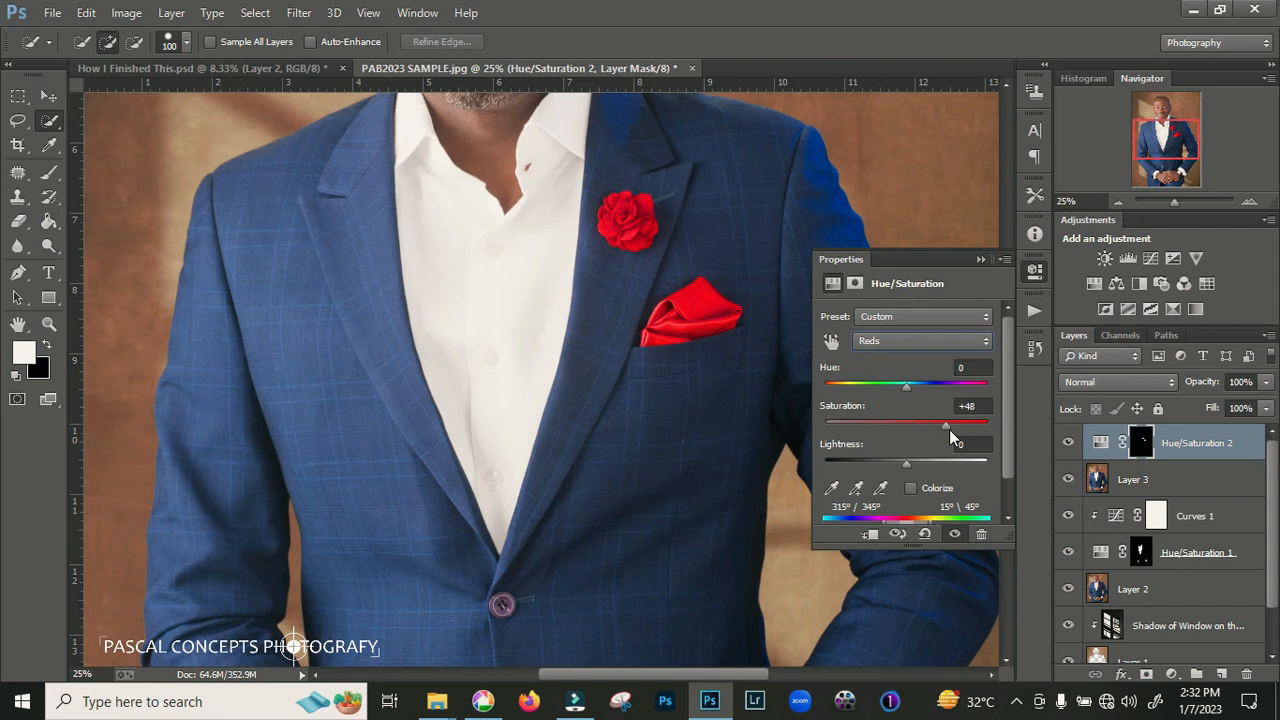
left_click(981, 260)
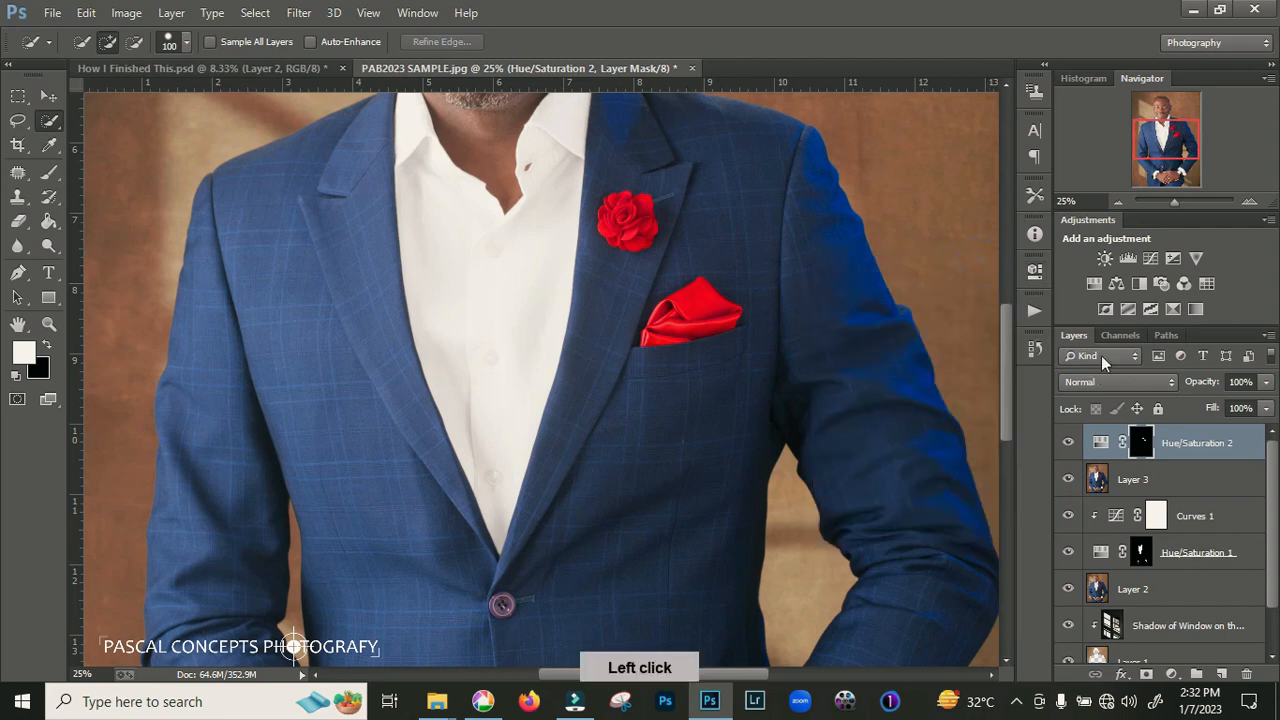
Add a Curves adjustment with the midtones raised at input 104, and clip it to the Hue/Saturation 2 layer
left_click(1151, 263)
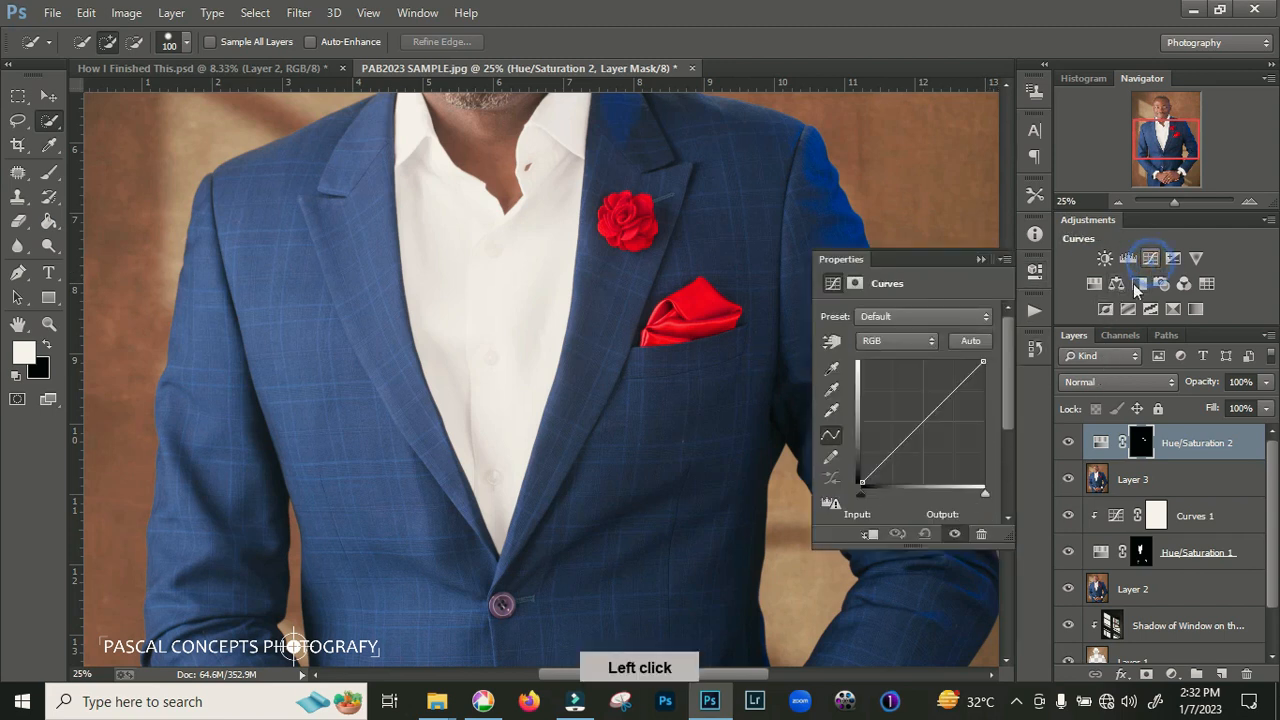
left_click_drag(925, 417, 911, 410)
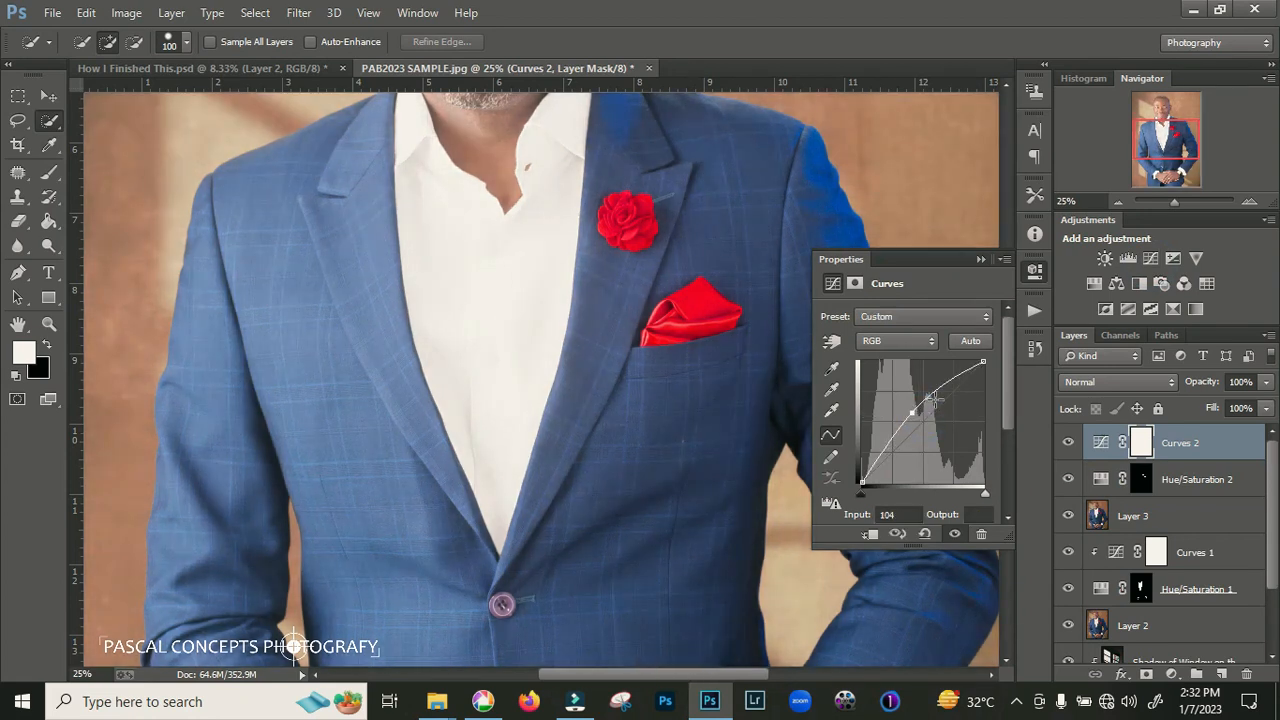
left_click(980, 260)
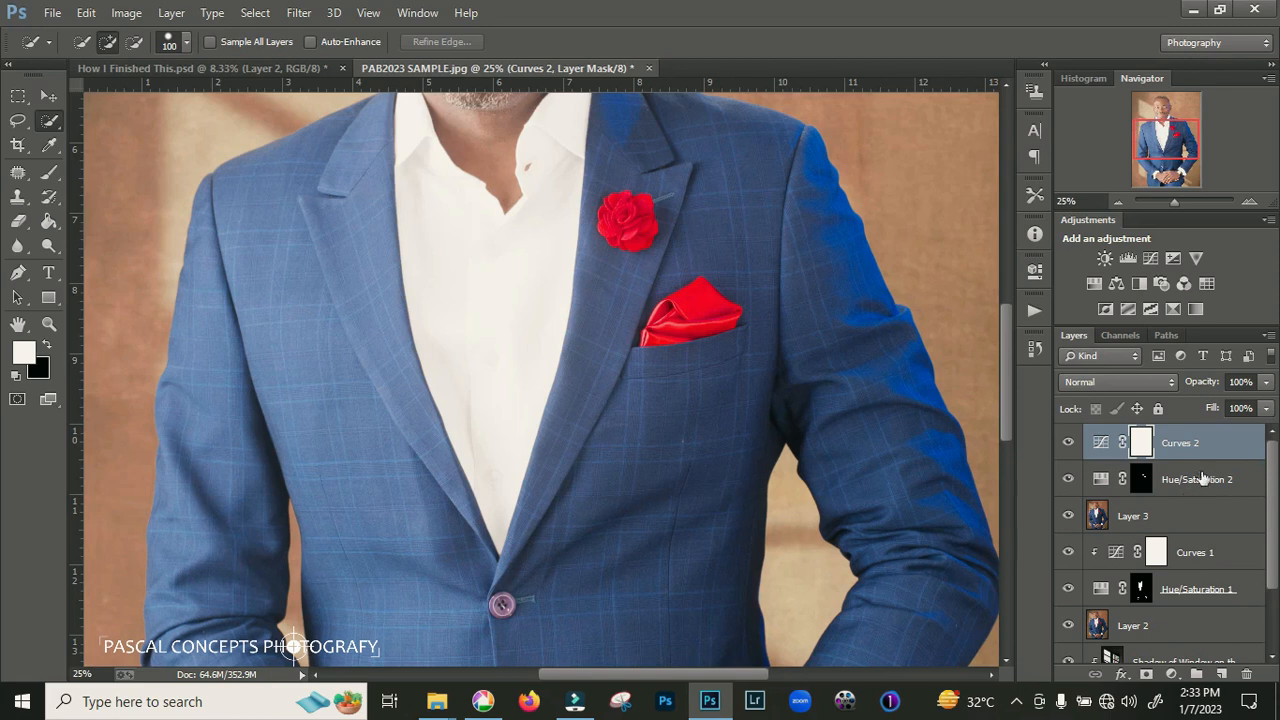
left_click(1116, 450, "alt")
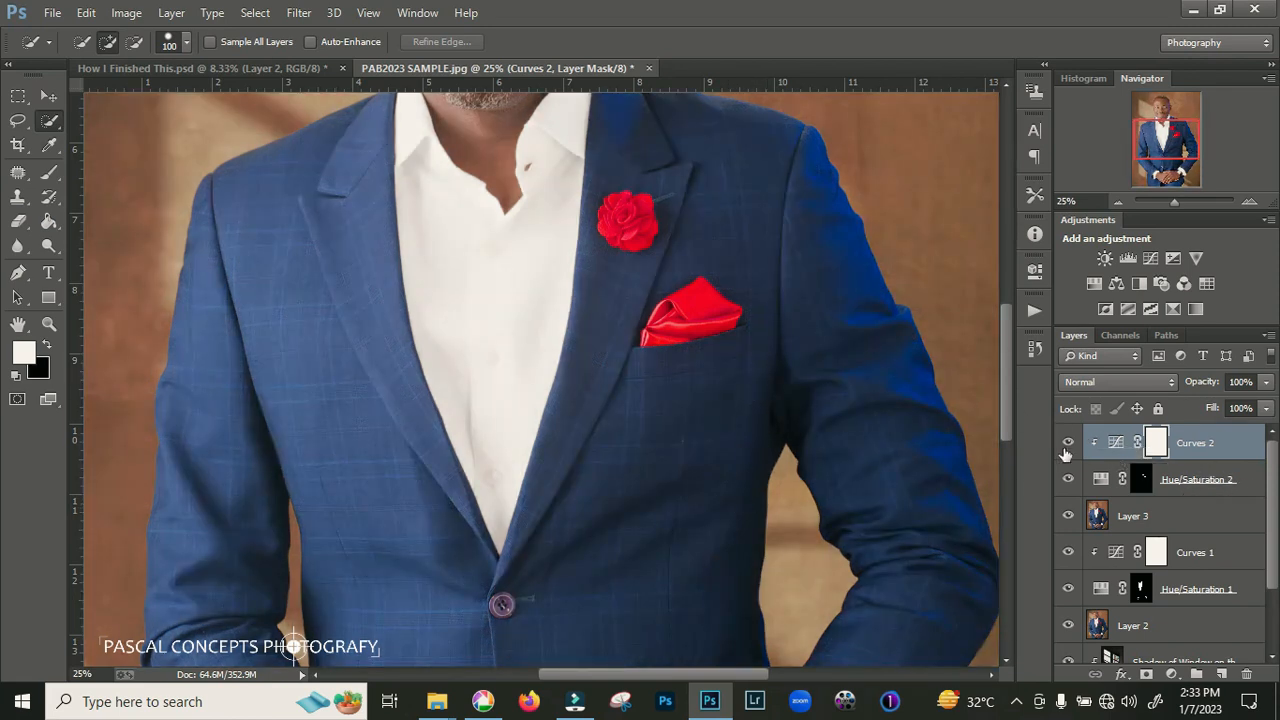
Compare the flower and pocket square with and without the Curves 2 and Hue/Saturation 2 adjustments, and check the full portrait
left_click(1069, 445)
left_click(1070, 445)
left_click(1071, 446)
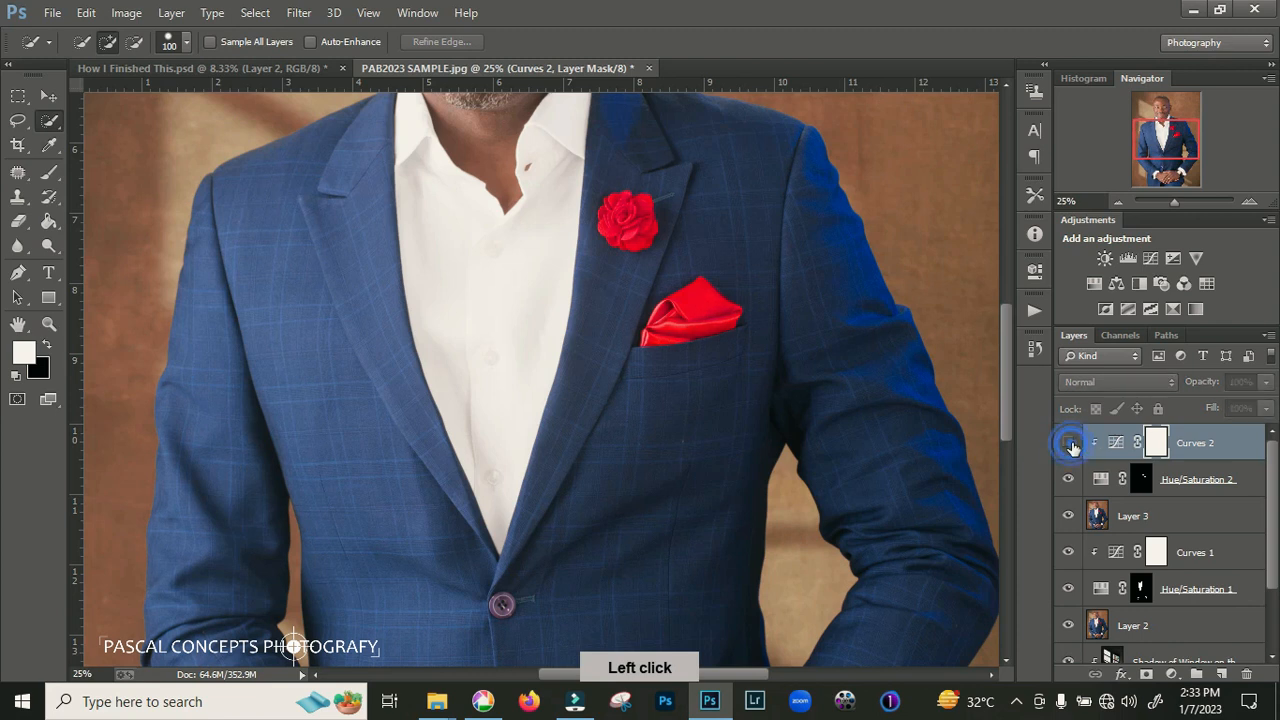
left_click(1071, 446)
left_click(1072, 447)
left_click(1072, 447)
left_click(1069, 481)
left_click(1069, 481)
key("ctrl+minus")
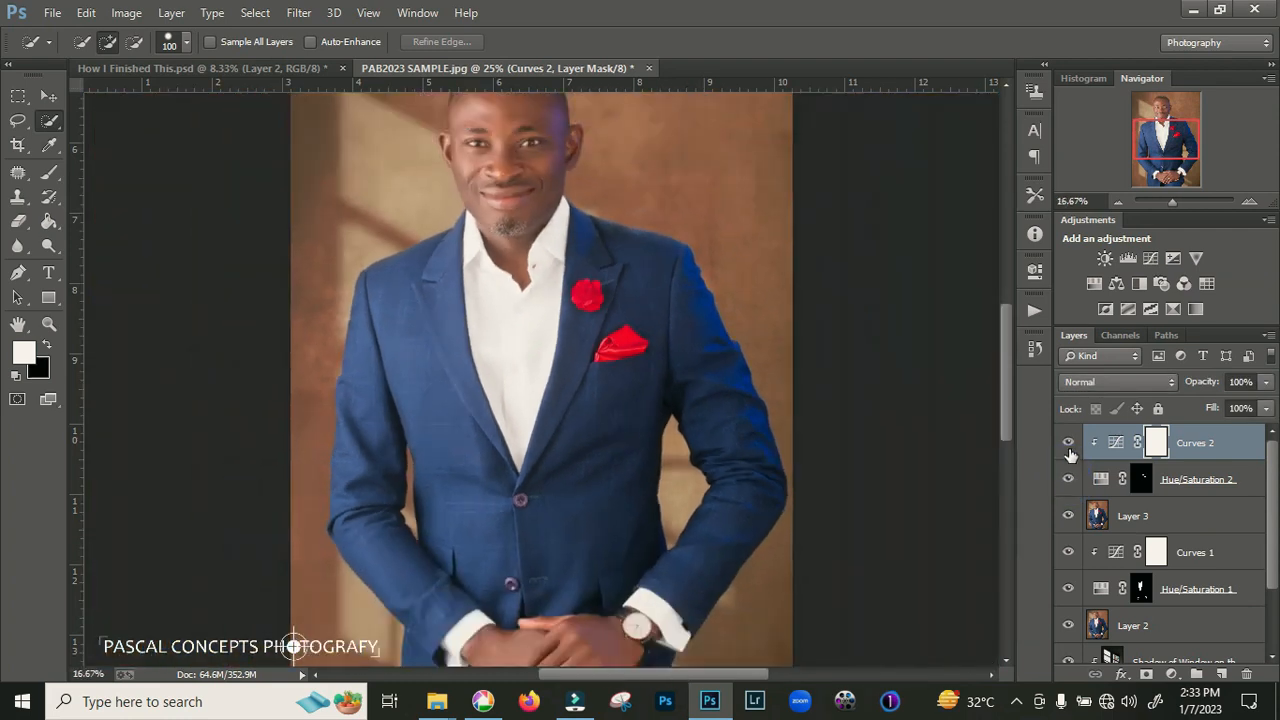
key("ctrl+minus")
key("ctrl+minus")
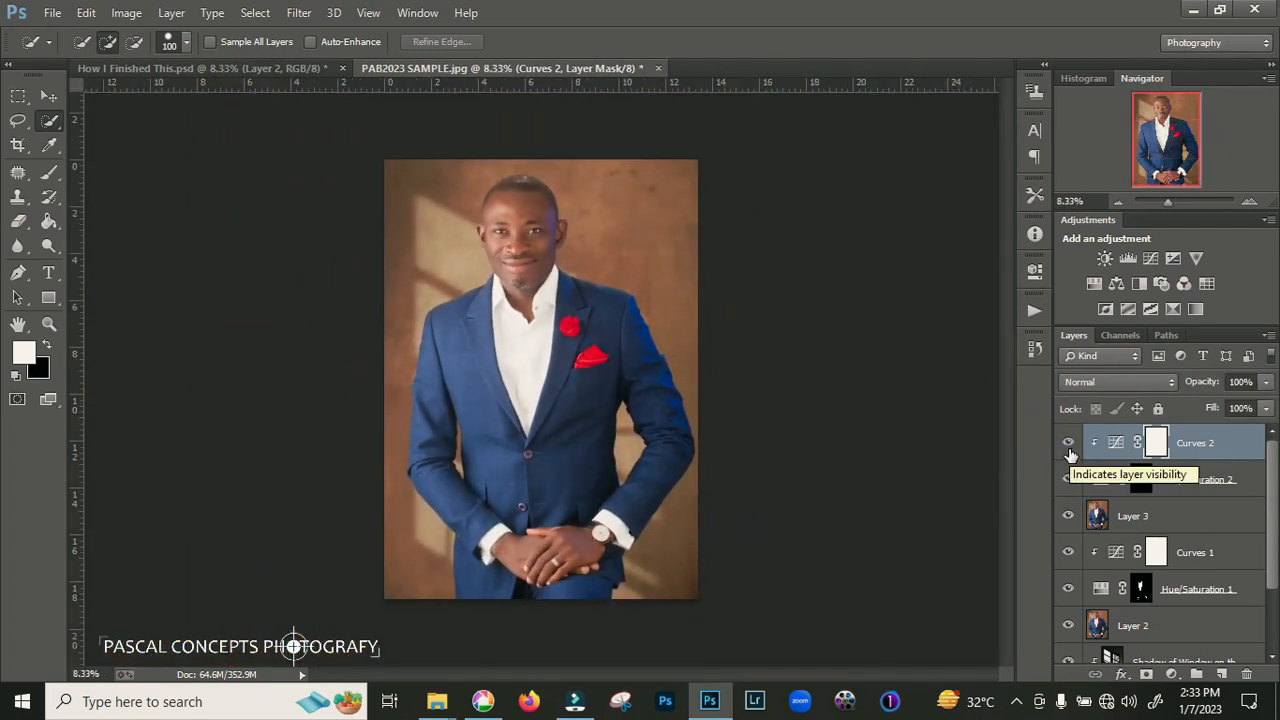